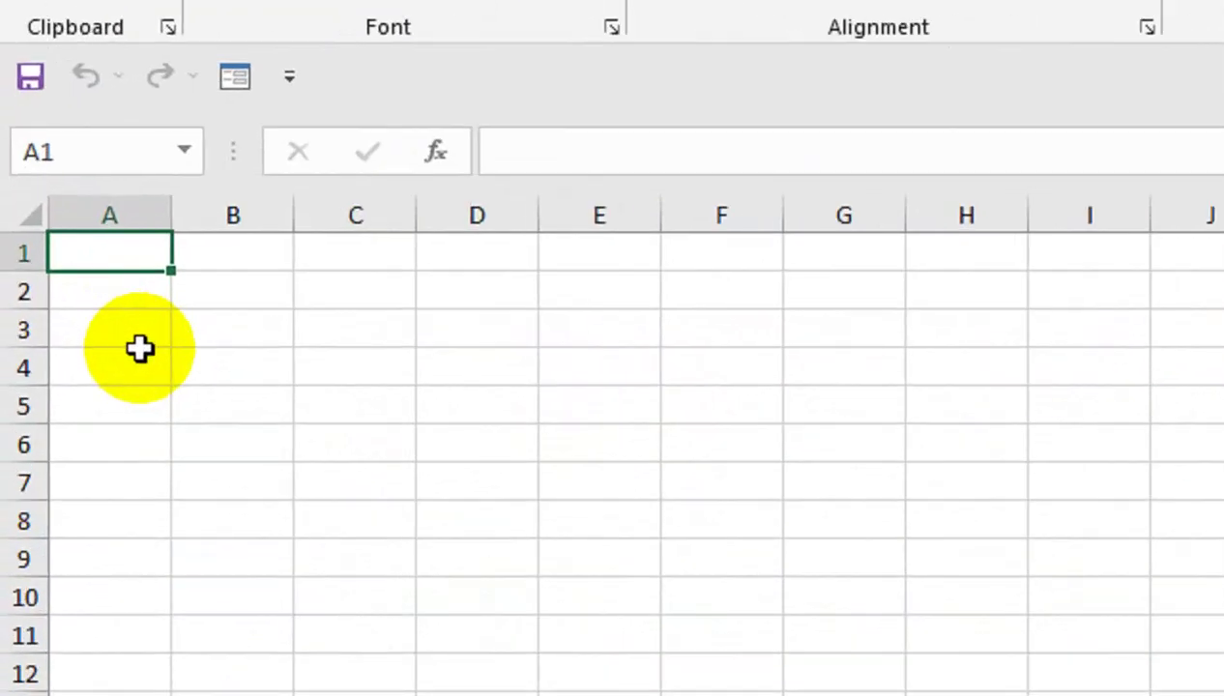
Enter the column headers Sn in A4 and Product in B4
{"action": "left_click", "coordinate": [70, 306]}
{"action": "type", "text": "Sn"}
{"action": "key", "text": "Tab"}
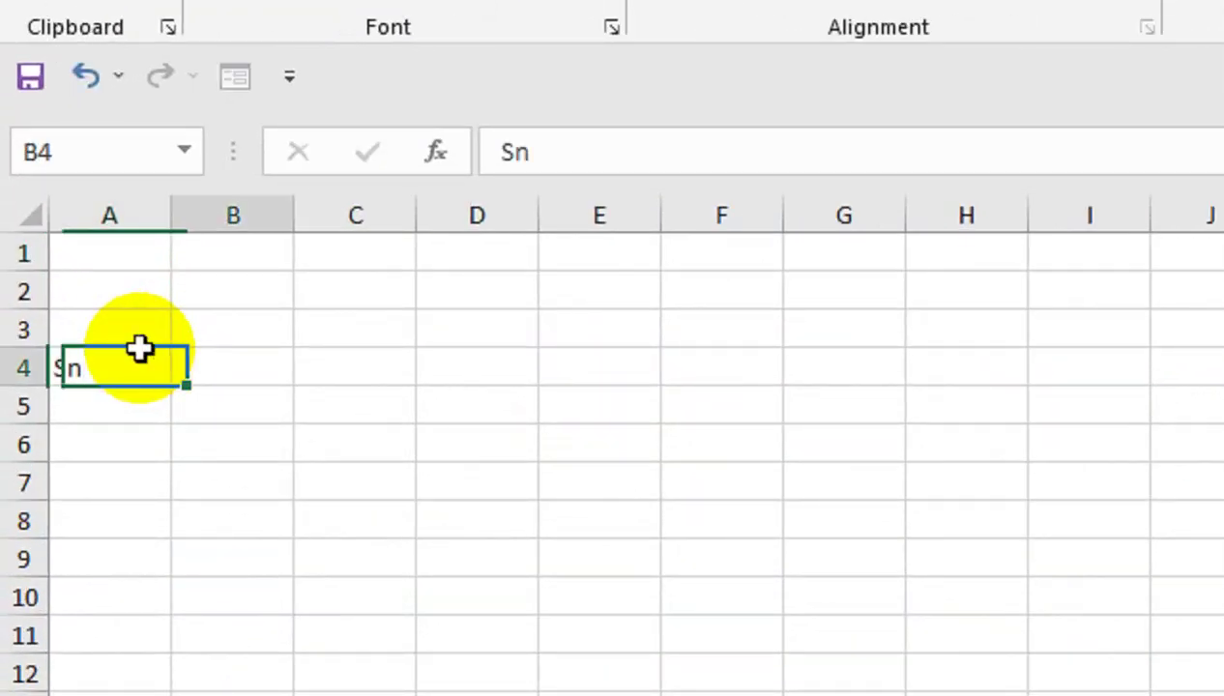
{"action": "type", "text": "Name"}
{"action": "key", "text": "Tab"}
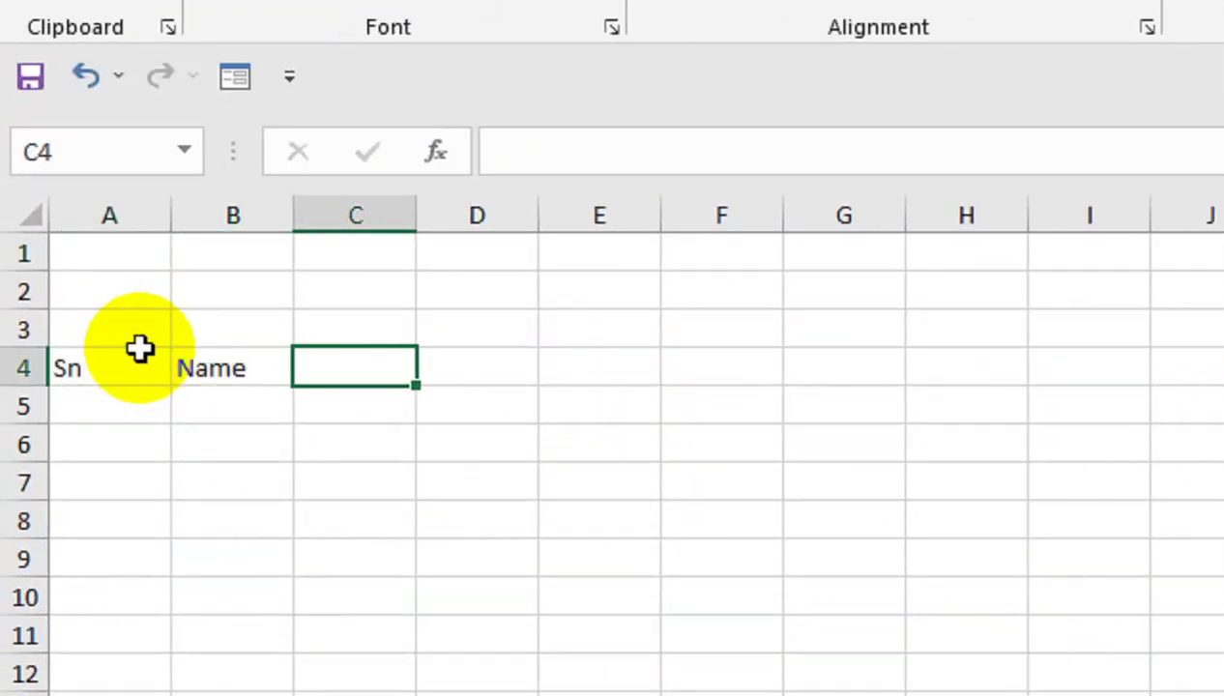
{"action": "key", "text": "Left"}
{"action": "type", "text": "Produ"}
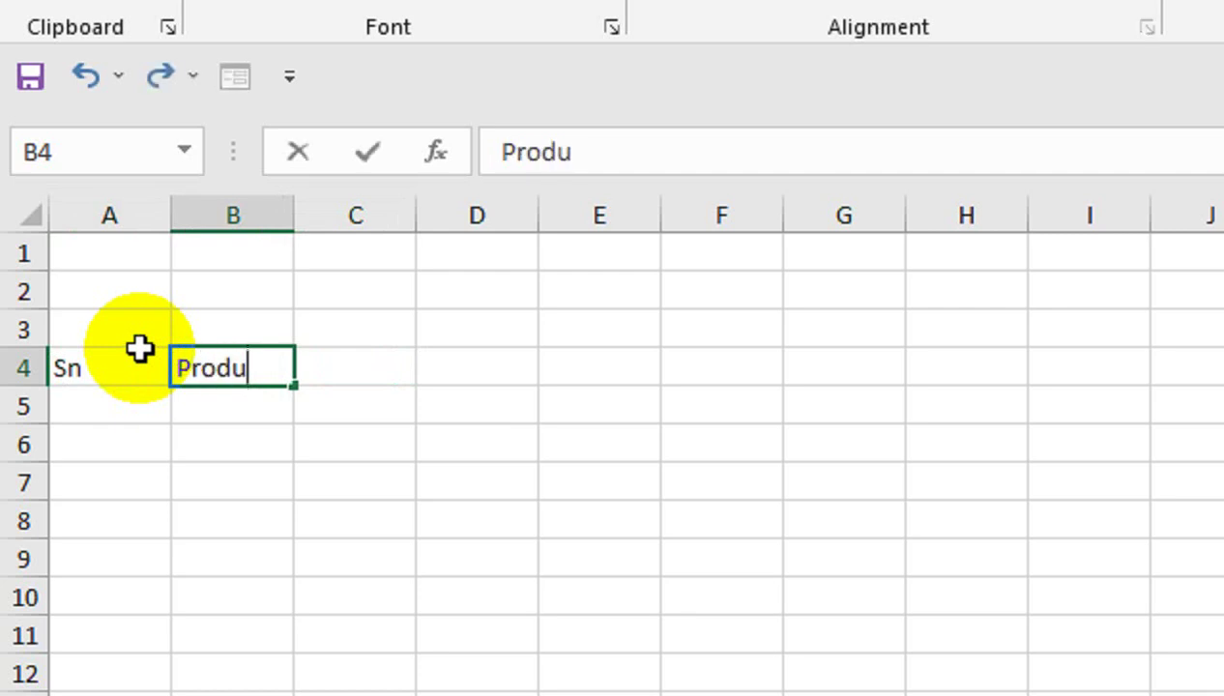
{"action": "type", "text": "ct"}
{"action": "key", "text": "Tab"}
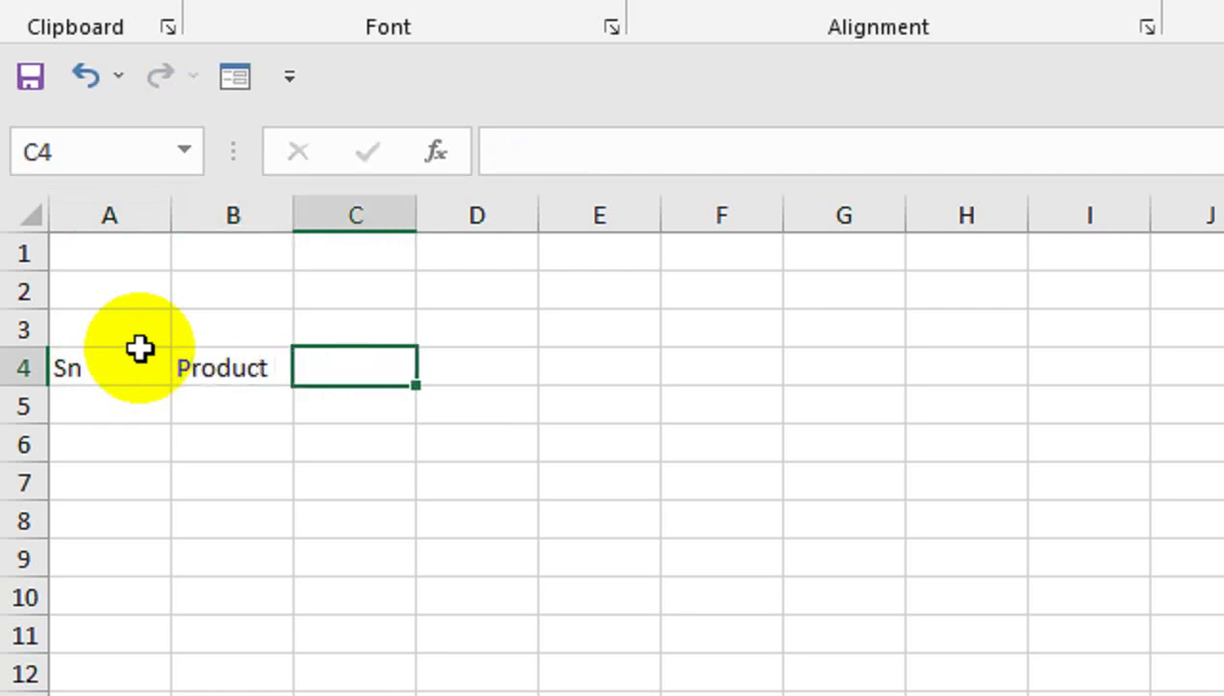
Add the column headers Rate in C4 and Quantity in D4
{"action": "type", "text": "Rate"}
{"action": "key", "text": "Tab"}
{"action": "type", "text": "QT"}
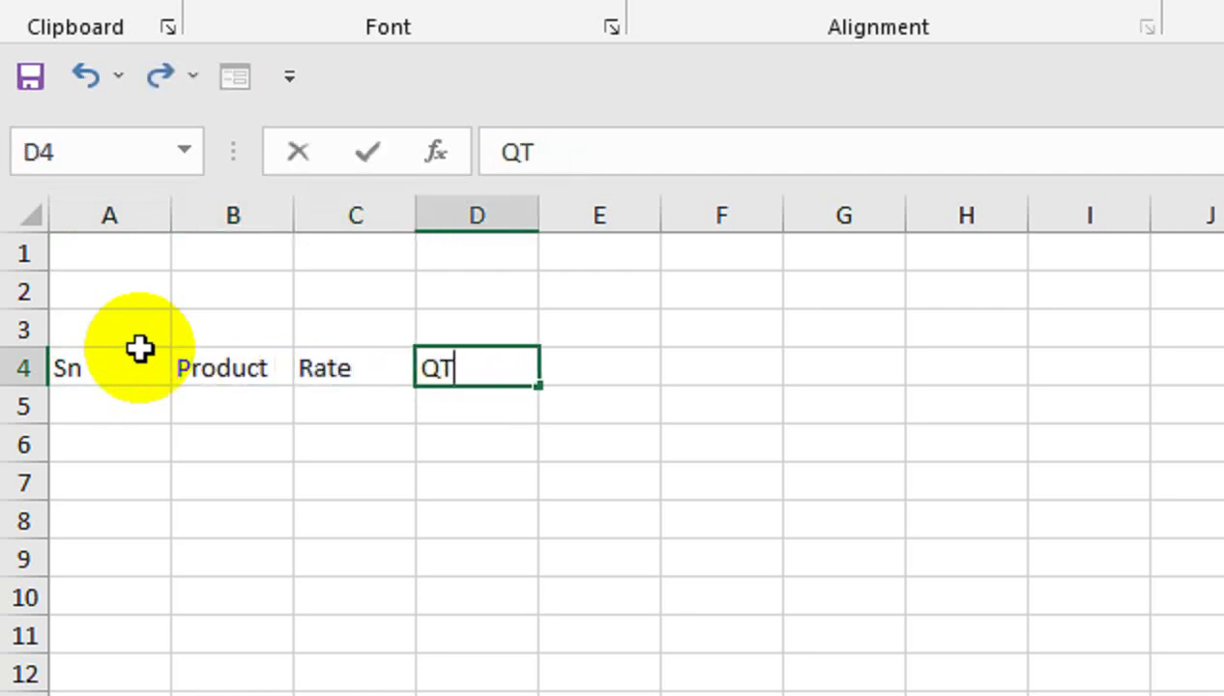
{"action": "key", "text": "BackSpace"}
{"action": "type", "text": "ua"}
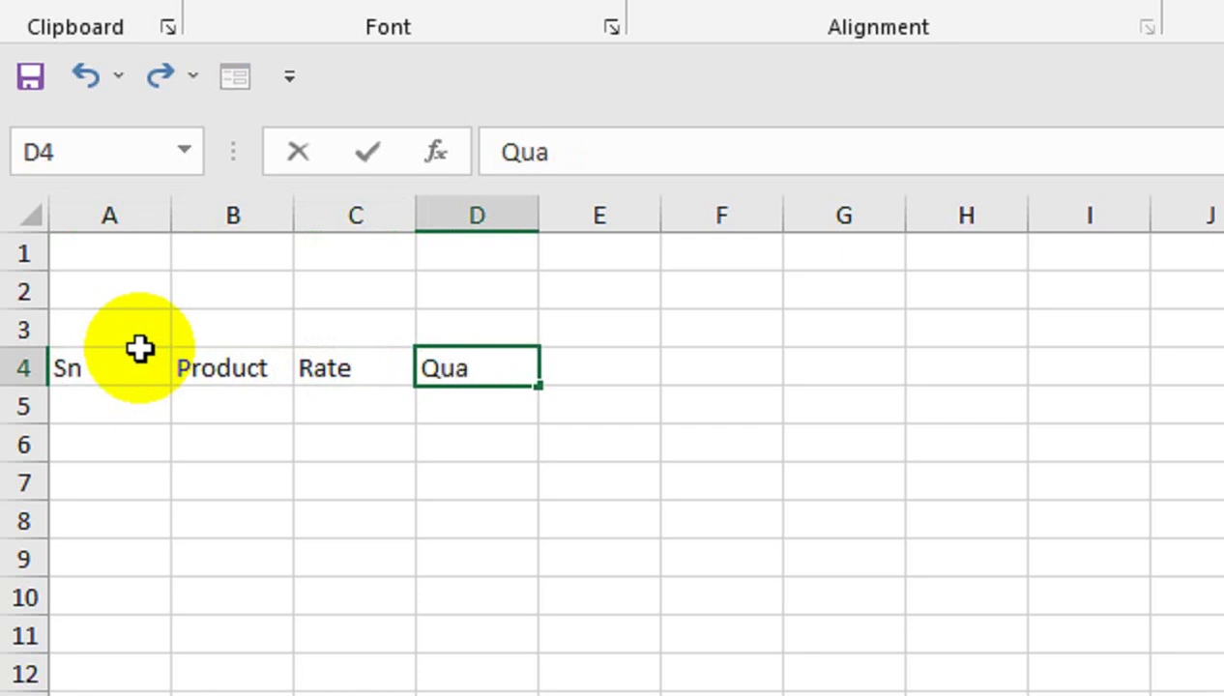
{"action": "type", "text": "nity"}
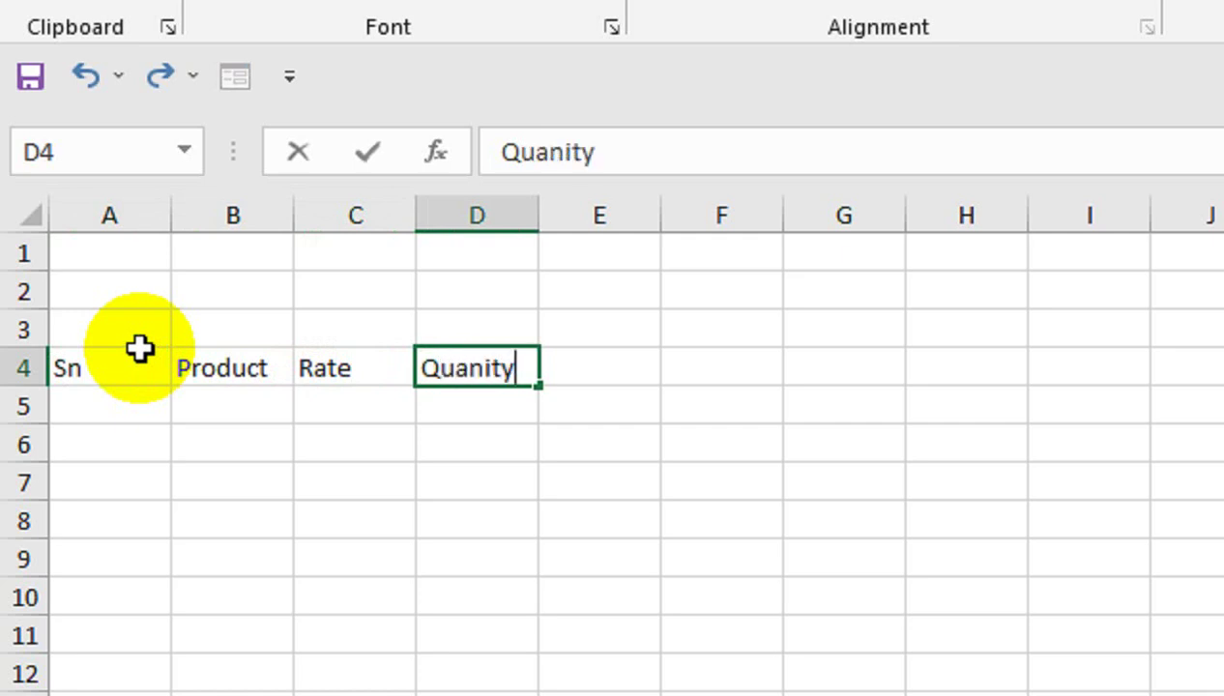
{"action": "key", "text": "BackSpace"}
{"action": "key", "text": "BackSpace"}
{"action": "key", "text": "BackSpace"}
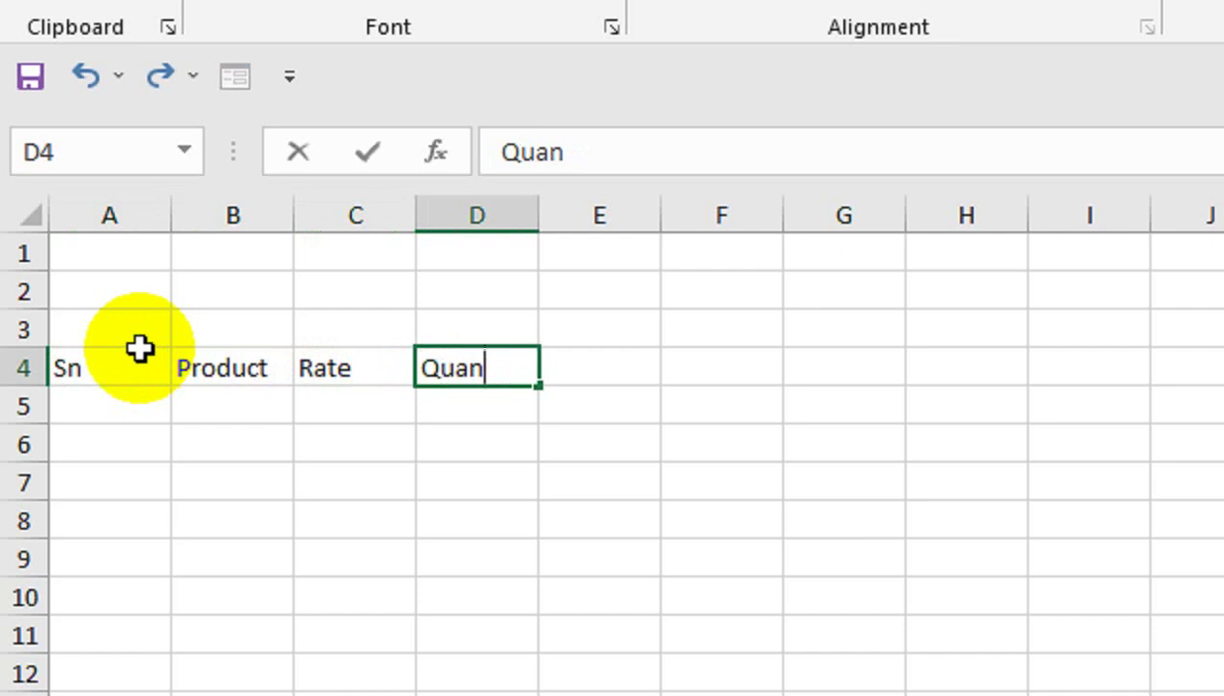
{"action": "type", "text": "tity"}
{"action": "key", "text": "Tab"}
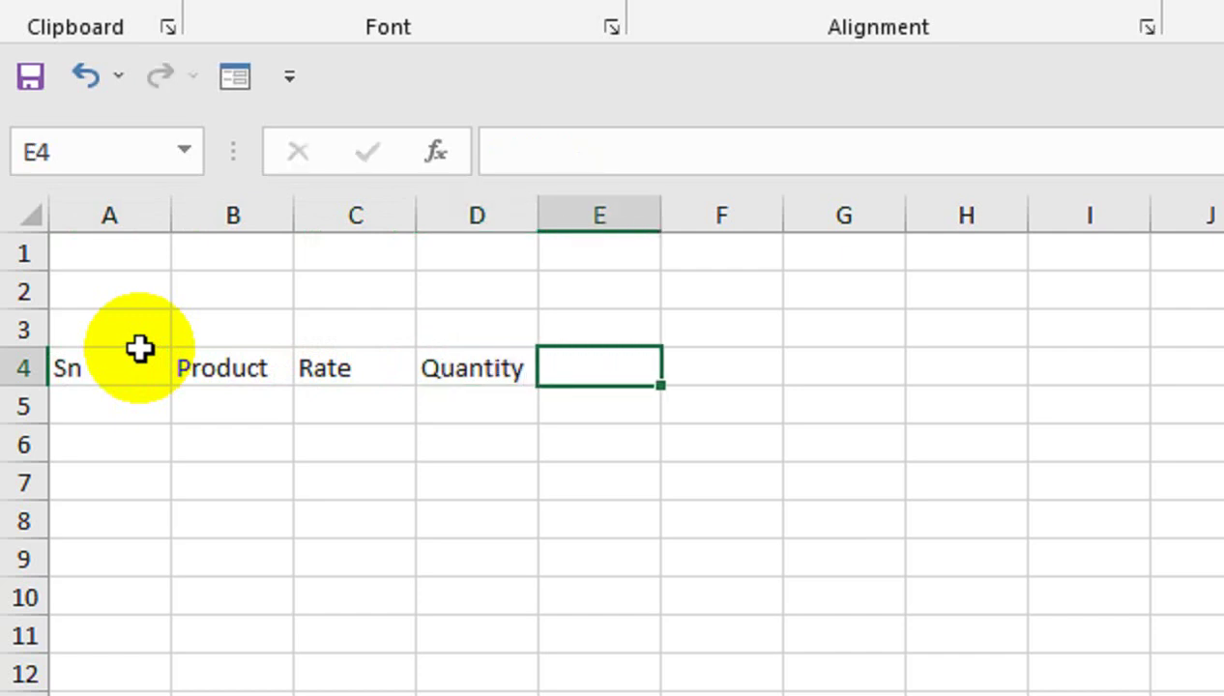
Enter the header Amount in E4 and widen columns B and C
{"action": "type", "text": "Amon"}
{"action": "key", "text": "BackSpace"}
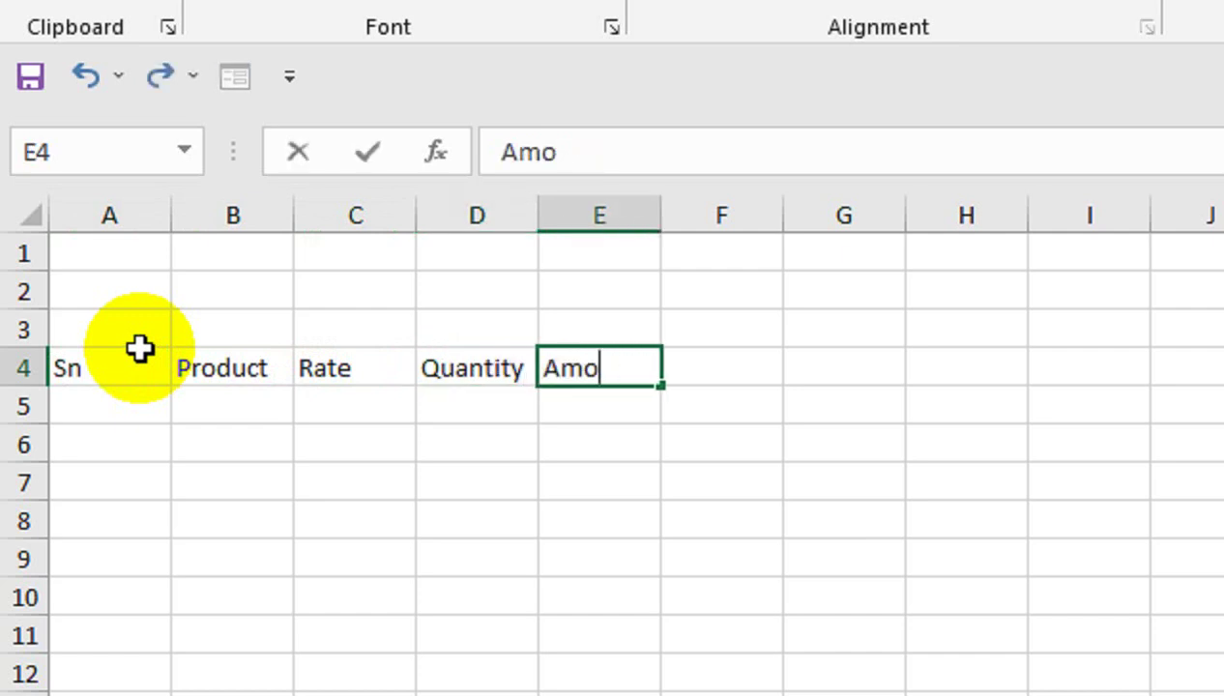
{"action": "key", "text": "BackSpace"}
{"action": "type", "text": "ount"}
{"action": "key", "text": "Return"}
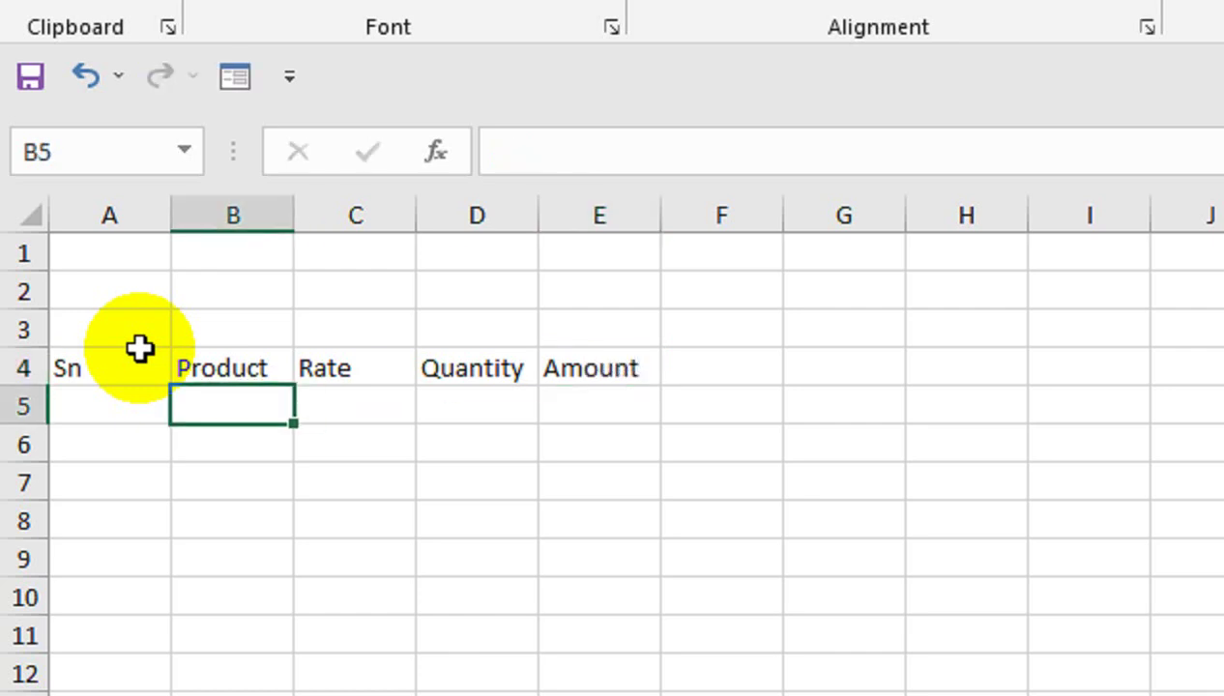
{"action": "left_click_drag", "start_coordinate": [294, 215], "coordinate": [358, 211]}
{"action": "left_click_drag", "start_coordinate": [483, 212], "coordinate": [498, 212]}
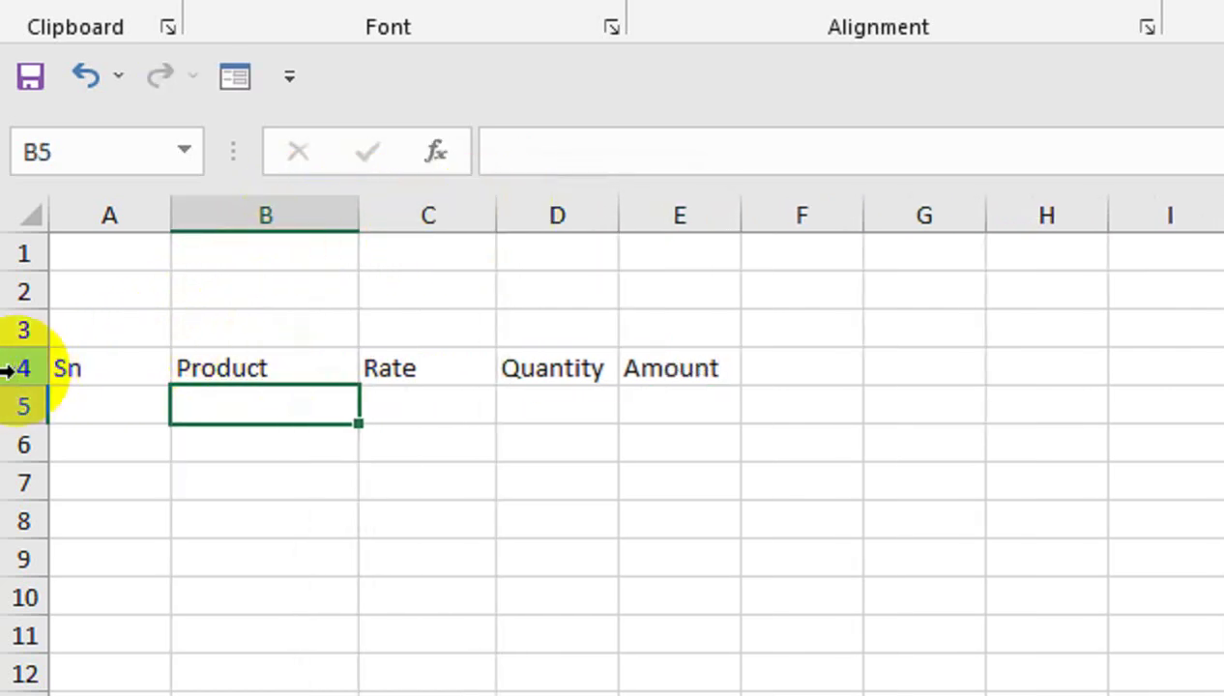
Make header row 4 taller and format A4:E4 as bold, centred horizontally and vertically, with thick outside borders
{"action": "left_click_drag", "start_coordinate": [10, 387], "coordinate": [677, 389]}
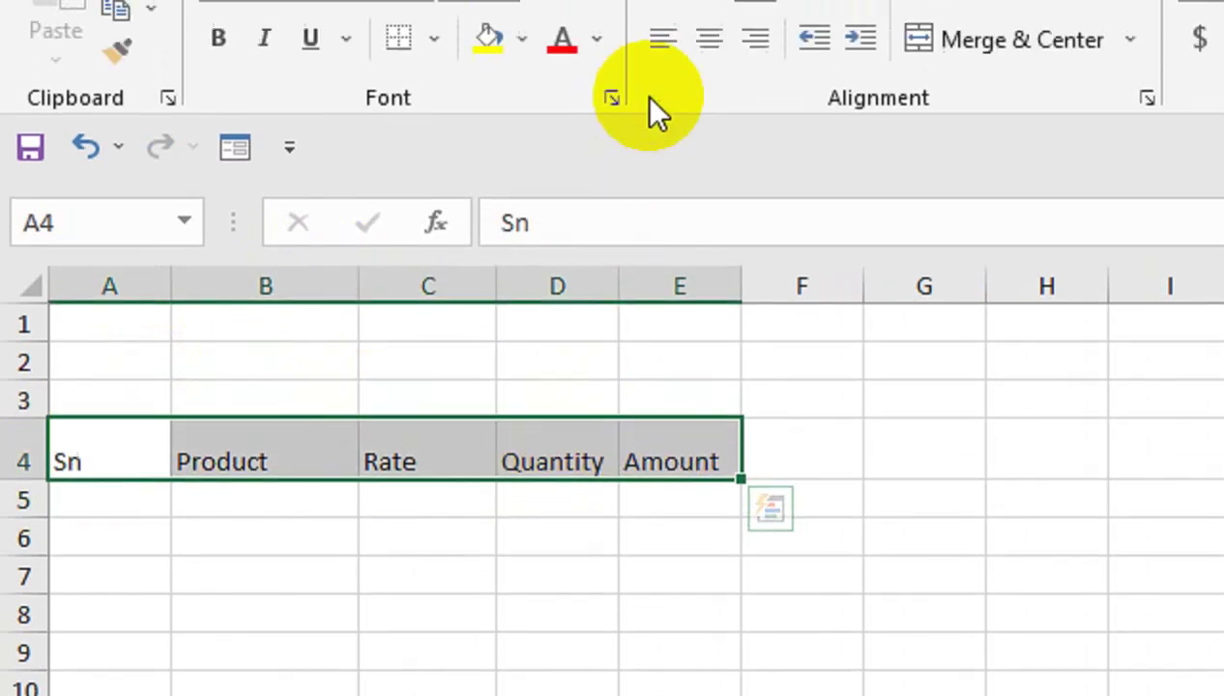
{"action": "left_click", "coordinate": [712, 44]}
{"action": "left_click", "coordinate": [710, 164]}
{"action": "left_click", "coordinate": [232, 44]}
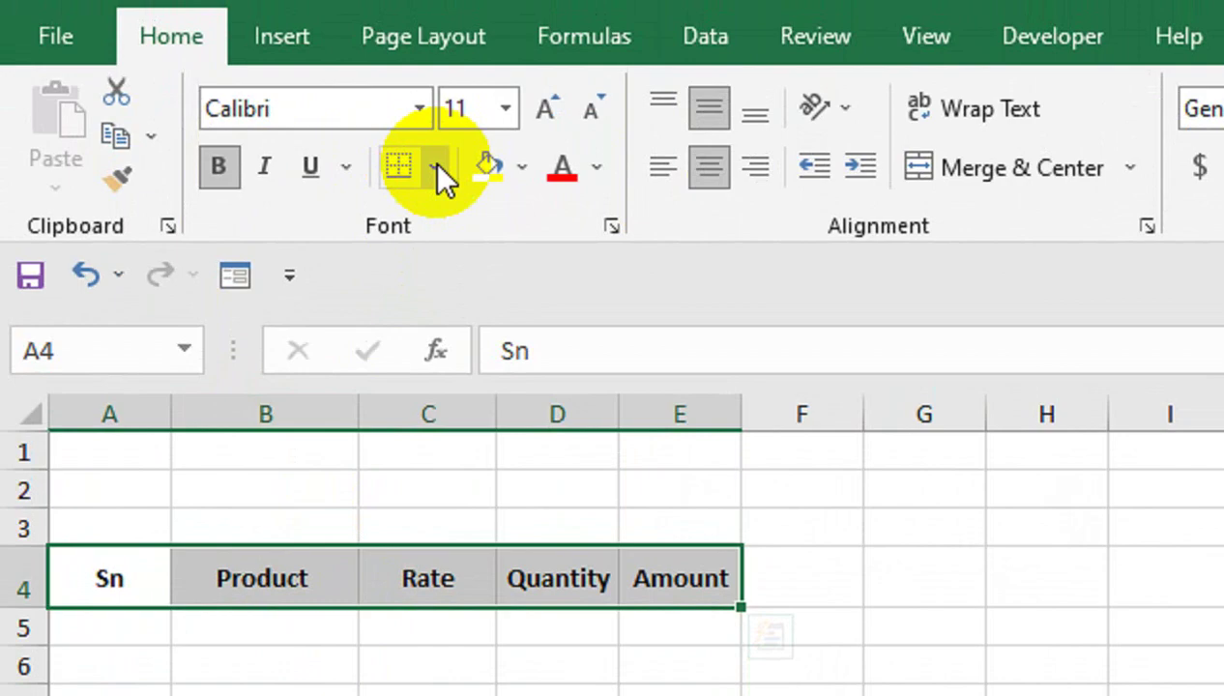
{"action": "left_click", "coordinate": [433, 225]}
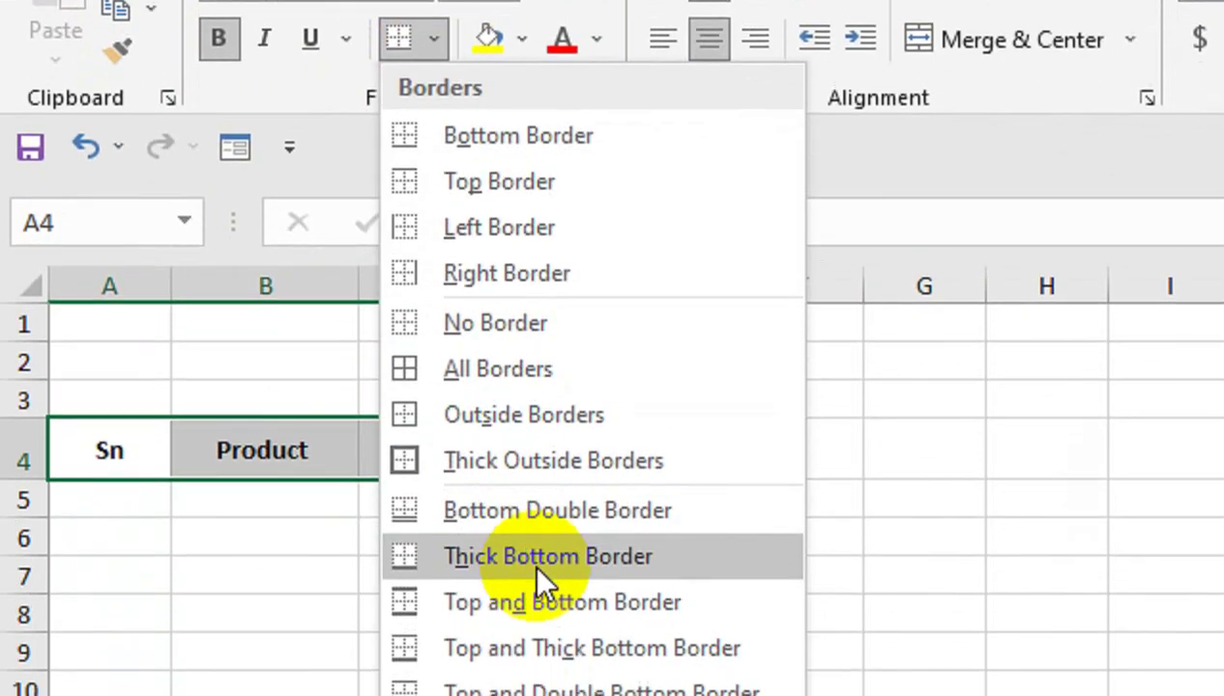
{"action": "left_click", "coordinate": [537, 559]}
Apply all borders to the table body from A5 to E17
{"action": "left_click_drag", "start_coordinate": [109, 499], "coordinate": [717, 695]}
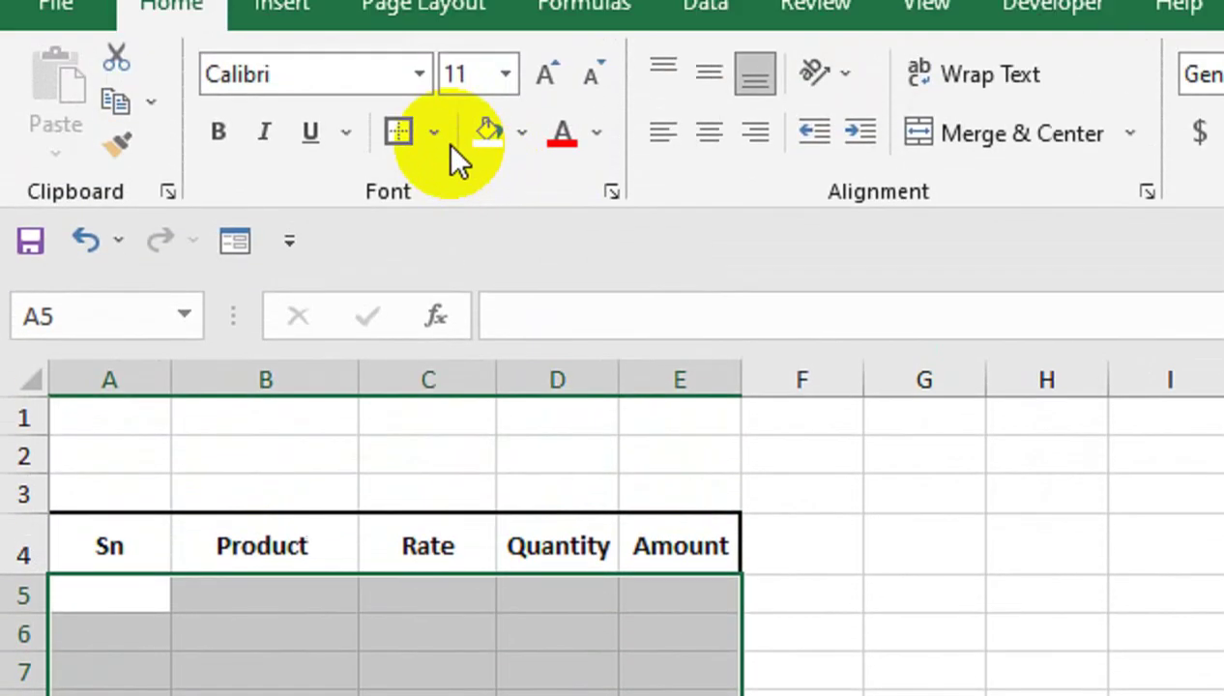
{"action": "left_click", "coordinate": [431, 162]}
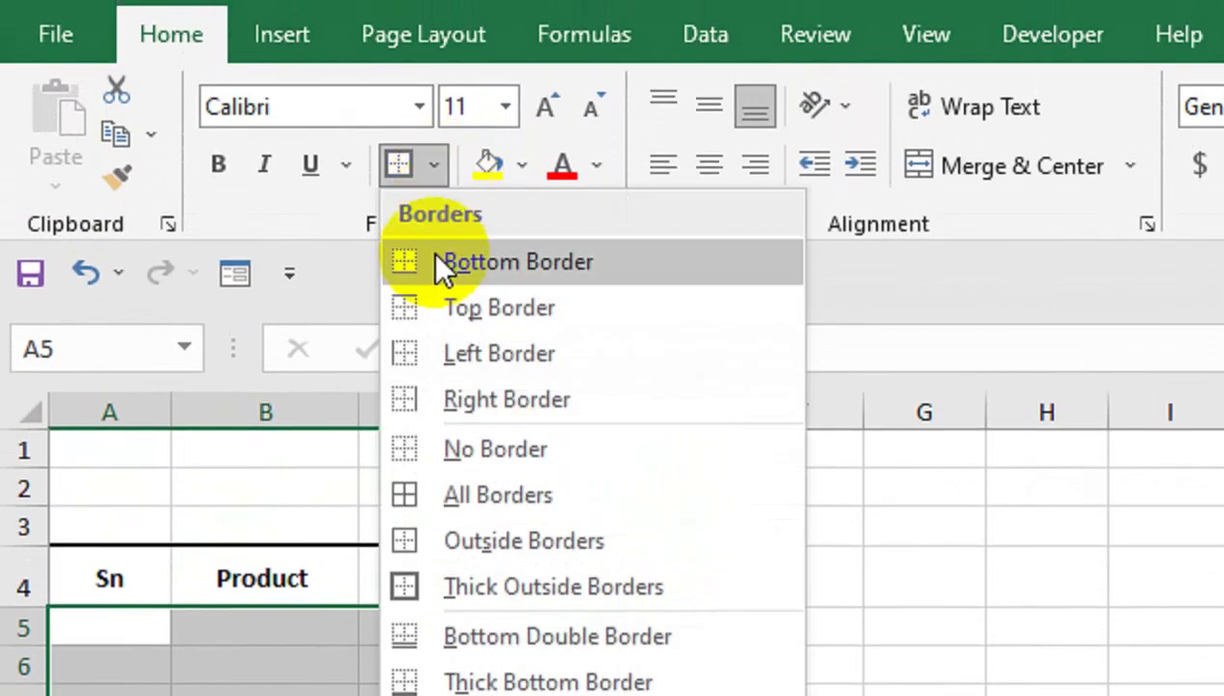
{"action": "left_click", "coordinate": [463, 512]}
Number the rows 1 to 13 in A5:A17 by filling down from 1 and 2, and centre the numbers
{"action": "left_click", "coordinate": [116, 634]}
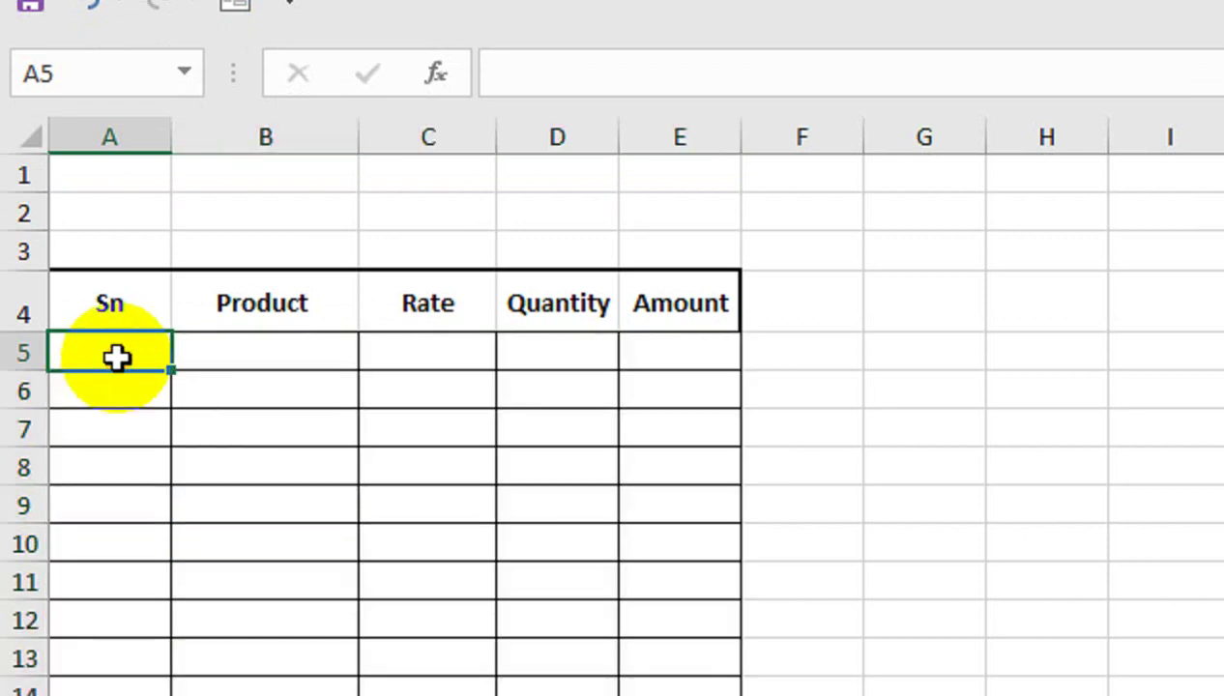
{"action": "type", "text": "1"}
{"action": "key", "text": "Return"}
{"action": "type", "text": "2"}
{"action": "key", "text": "Return"}
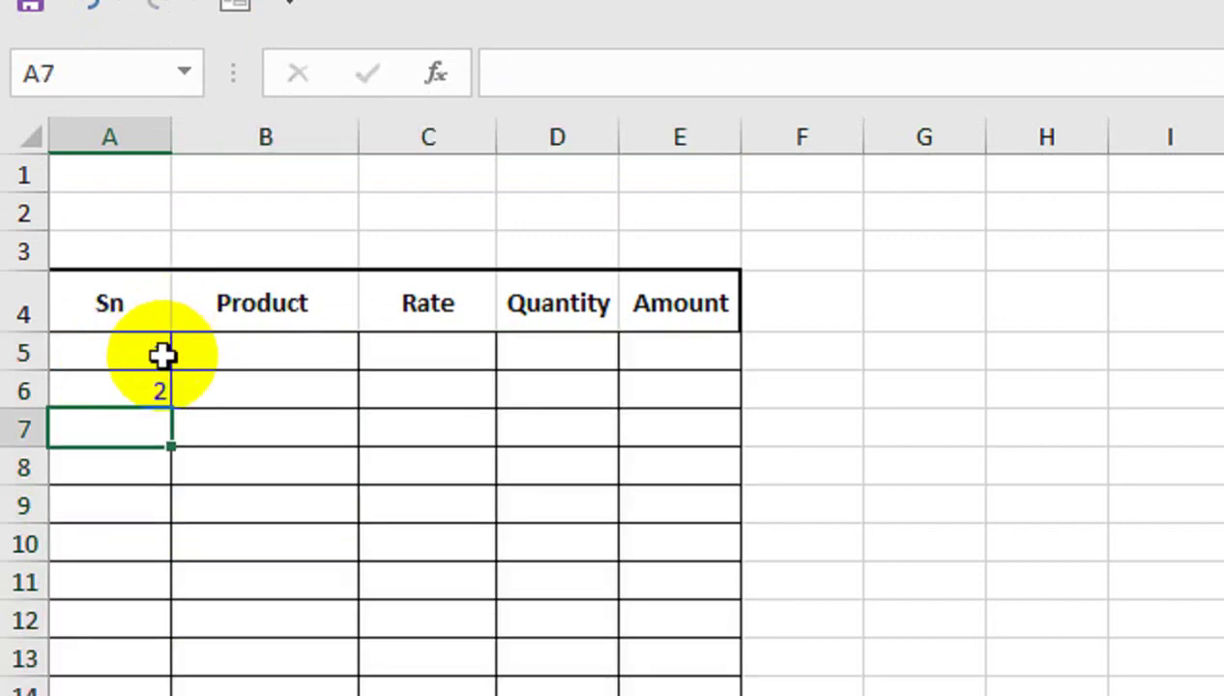
{"action": "left_click_drag", "start_coordinate": [161, 356], "coordinate": [123, 695]}
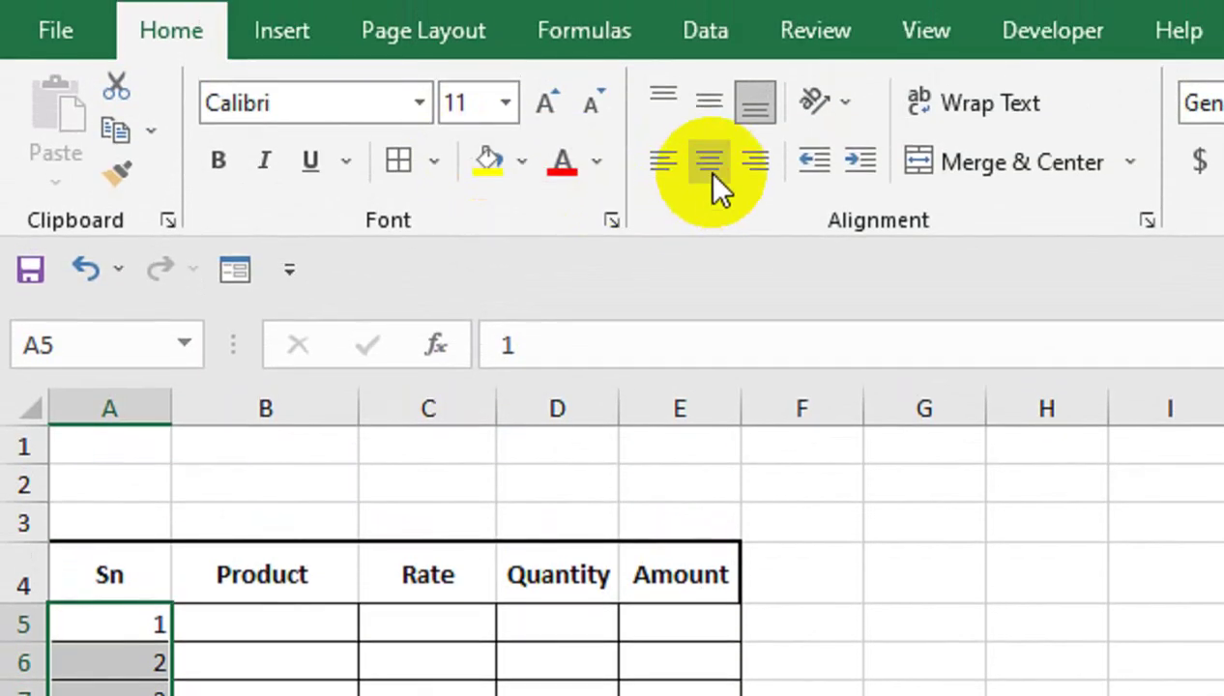
{"action": "left_click", "coordinate": [710, 128]}
Enter the products LED, USB and Mouse in B5:B7
{"action": "left_click", "coordinate": [295, 590]}
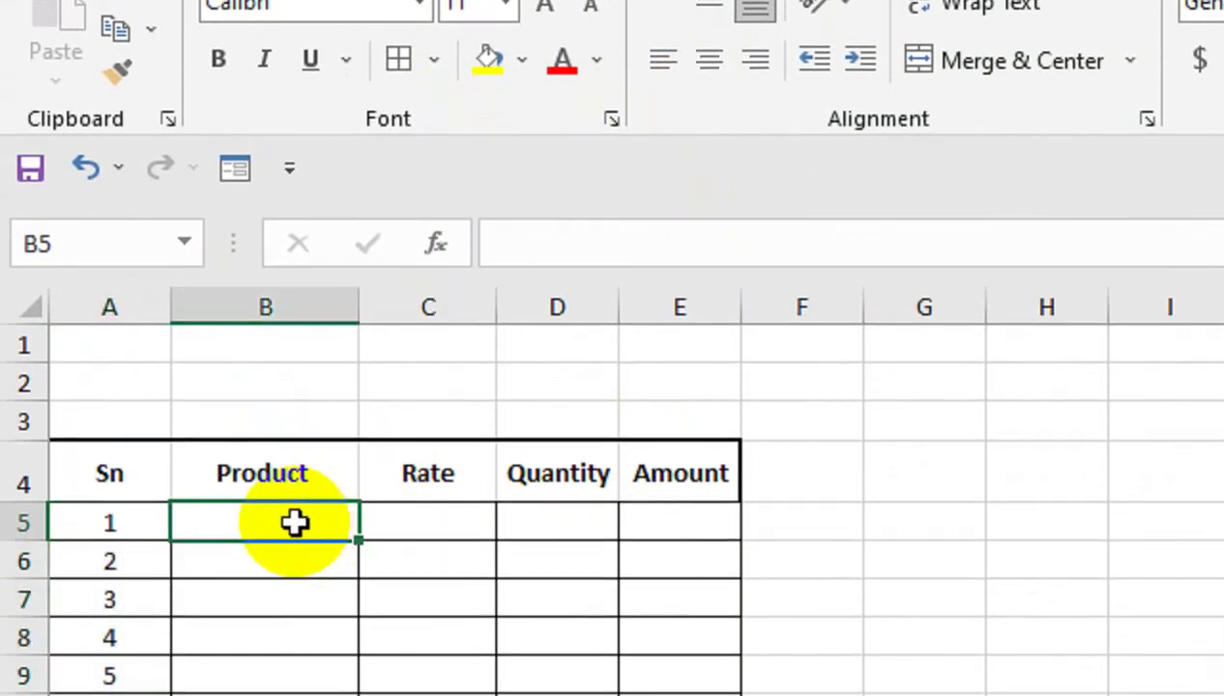
{"action": "type", "text": "LE"}
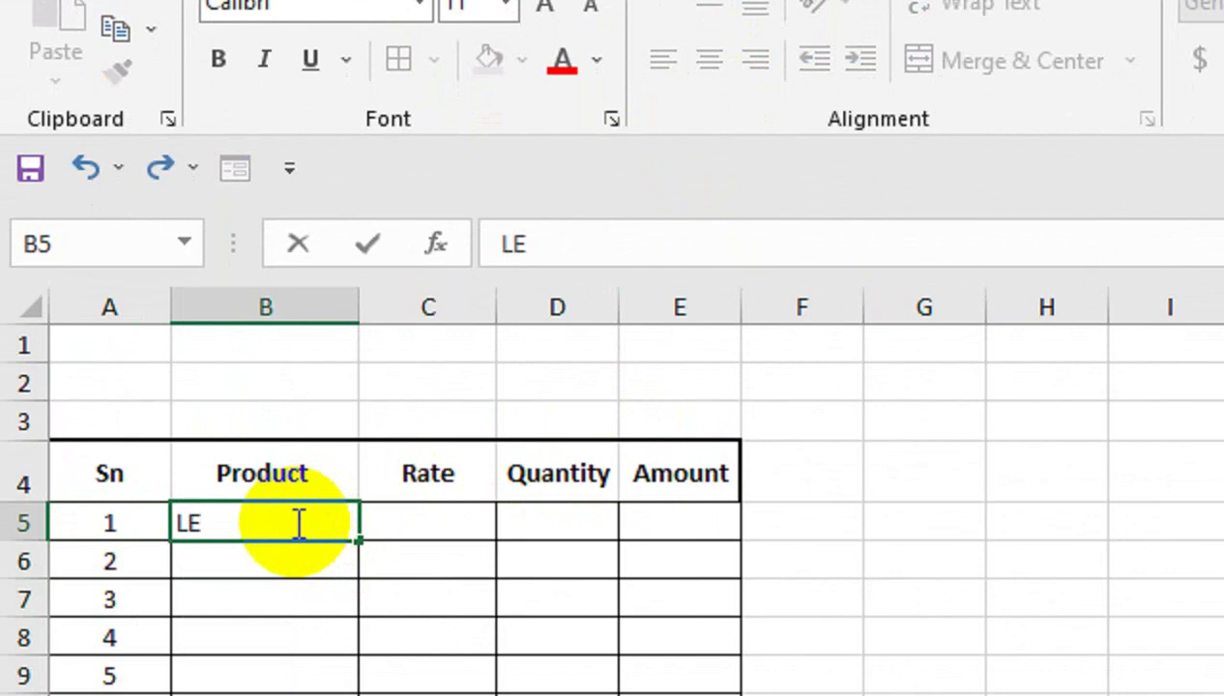
{"action": "type", "text": "D"}
{"action": "key", "text": "Return"}
{"action": "type", "text": "U"}
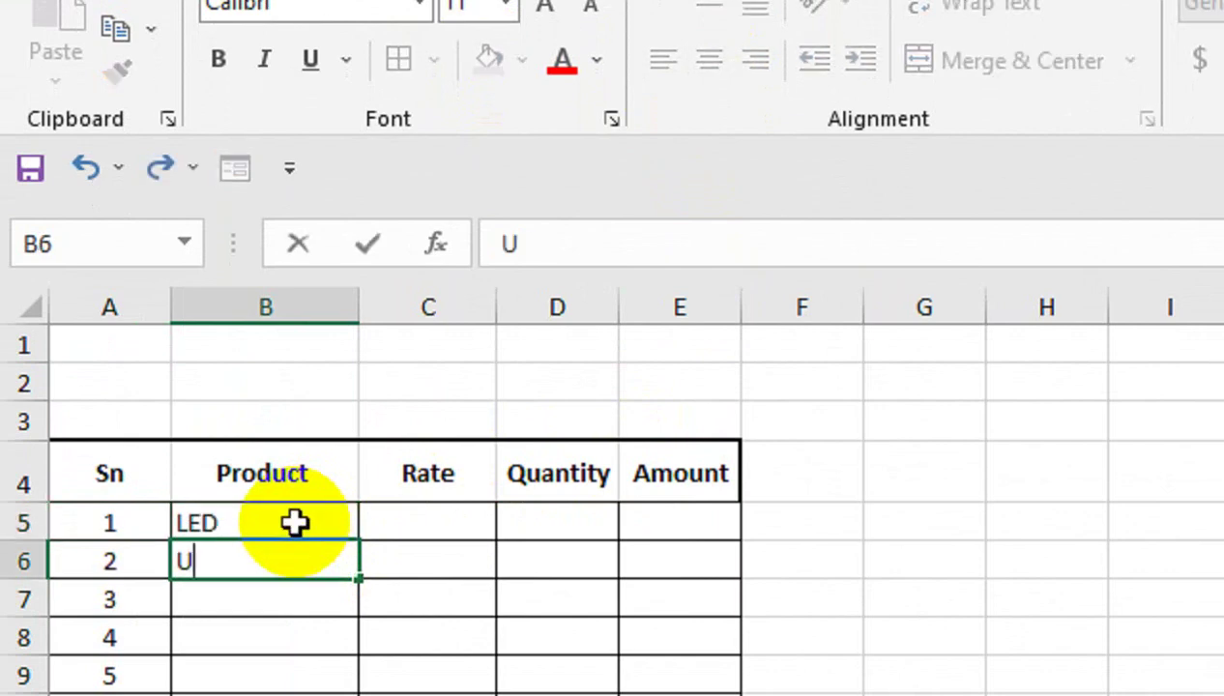
{"action": "type", "text": "SB"}
{"action": "key", "text": "Return"}
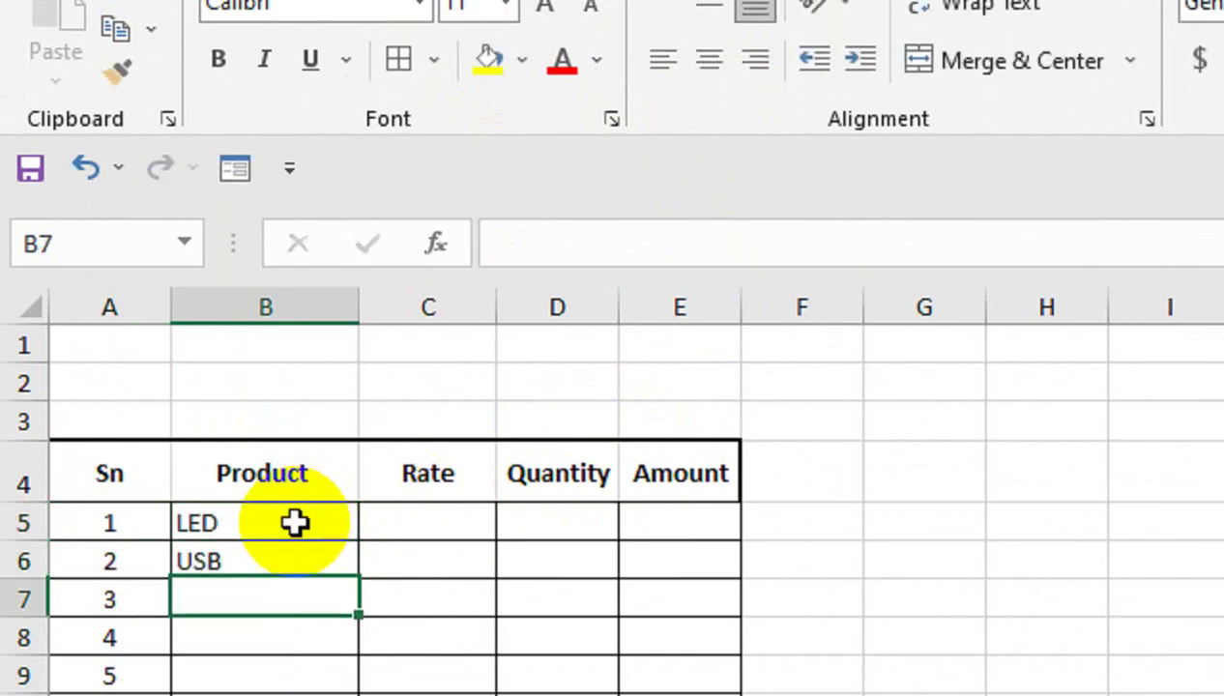
{"action": "type", "text": "Mouse"}
{"action": "key", "text": "Return"}
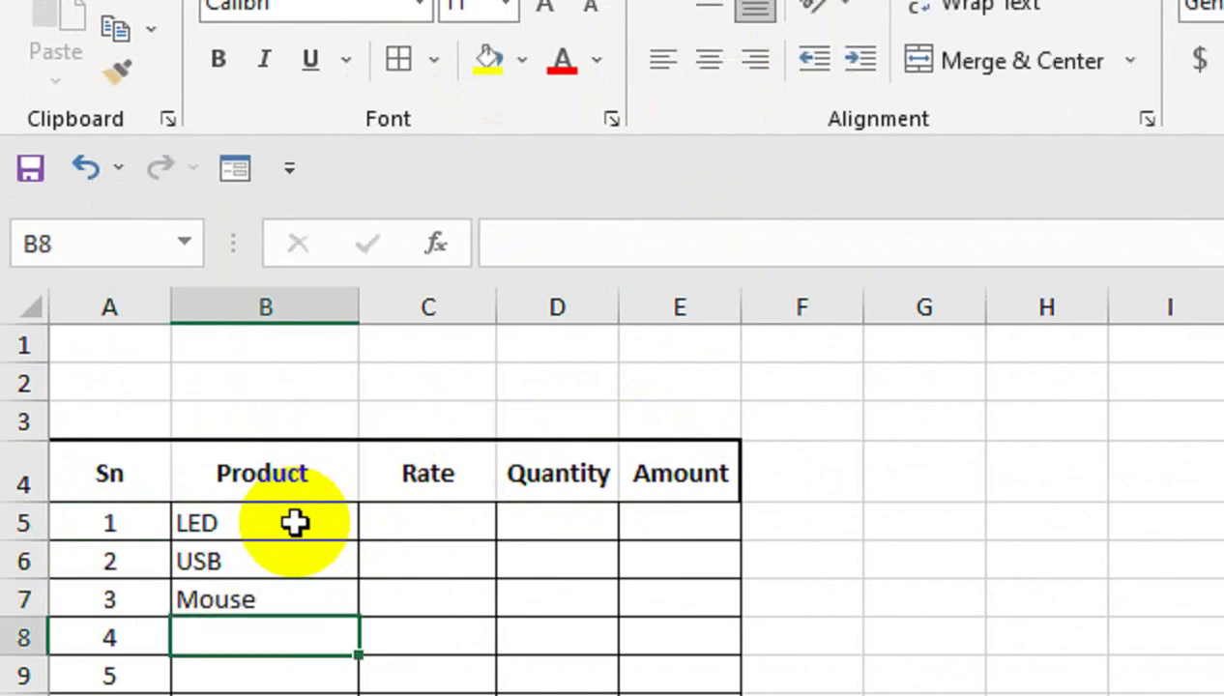
{"action": "key", "text": "Up"}
{"action": "type", "text": "mouse"}
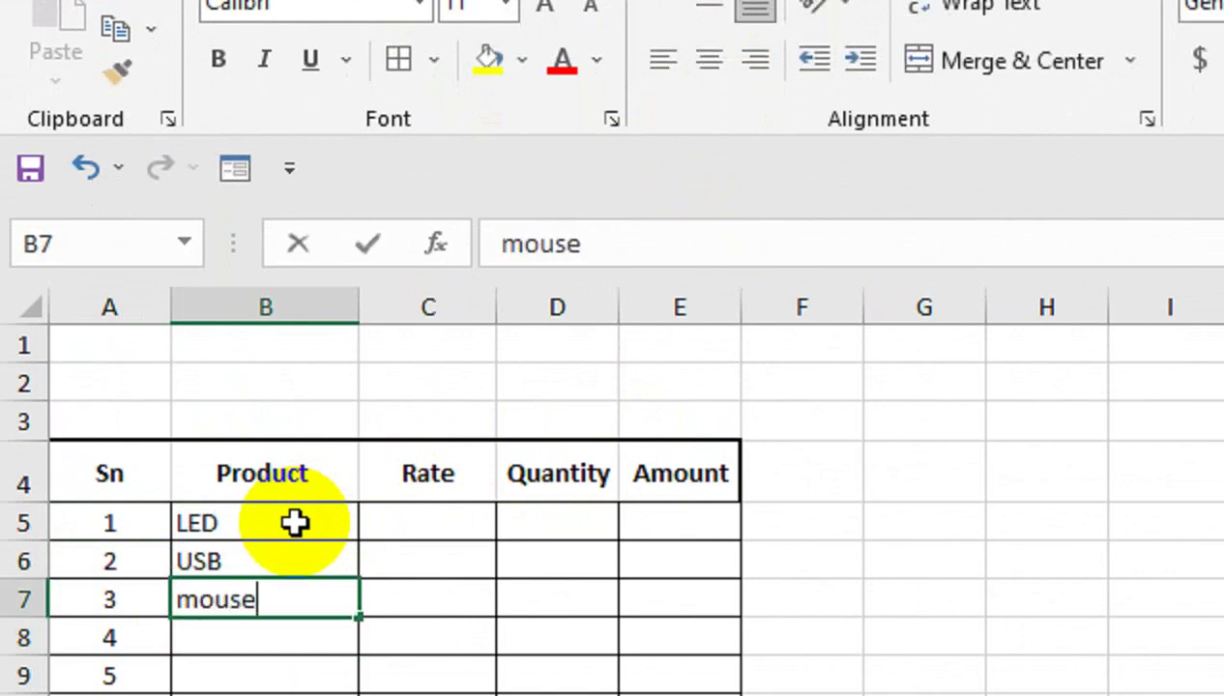
{"action": "key", "text": "Left"}
{"action": "type", "text": "MO"}
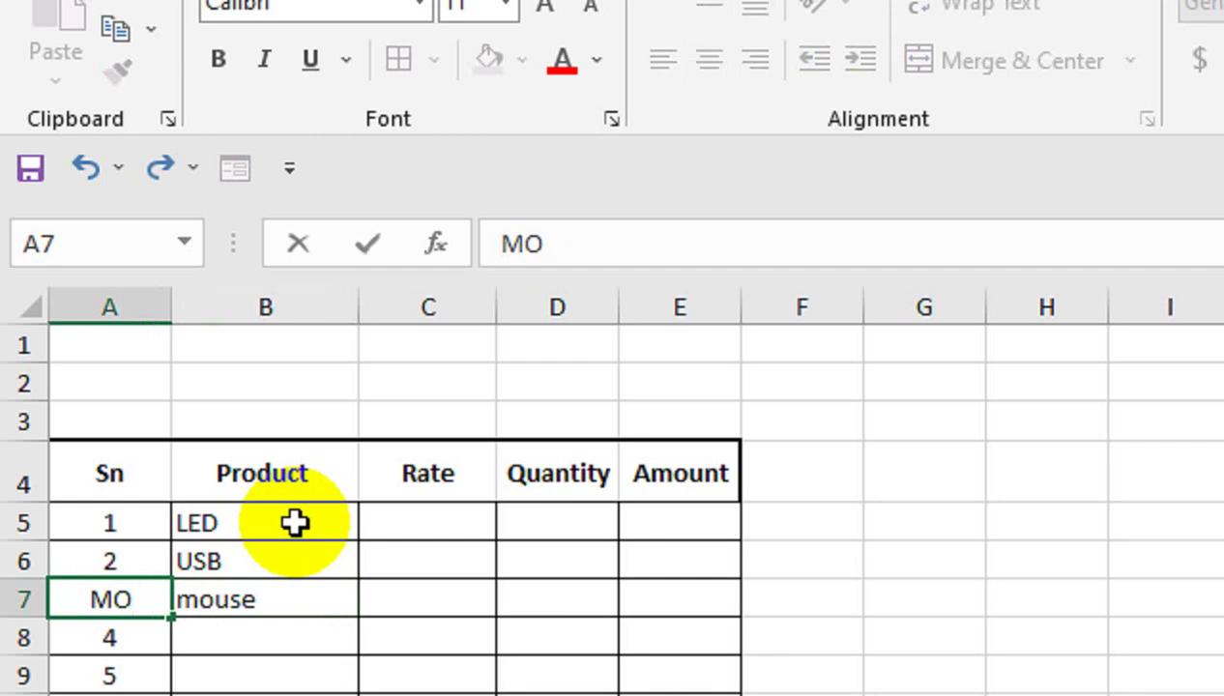
{"action": "key", "text": "Return"}
{"action": "key", "text": "ctrl+z"}
{"action": "key", "text": "ctrl+z"}
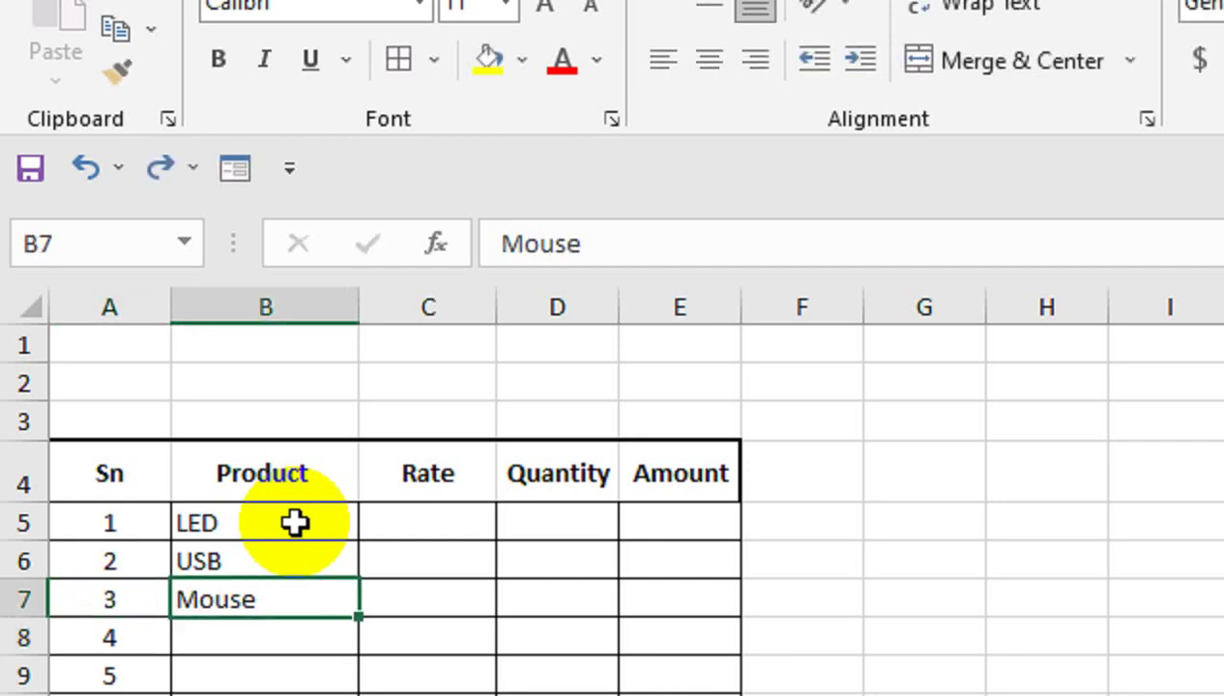
Change B7 to MOUSE in capitals and fill the Product column down from B5:B7 to B17
{"action": "type", "text": "MOUSE"}
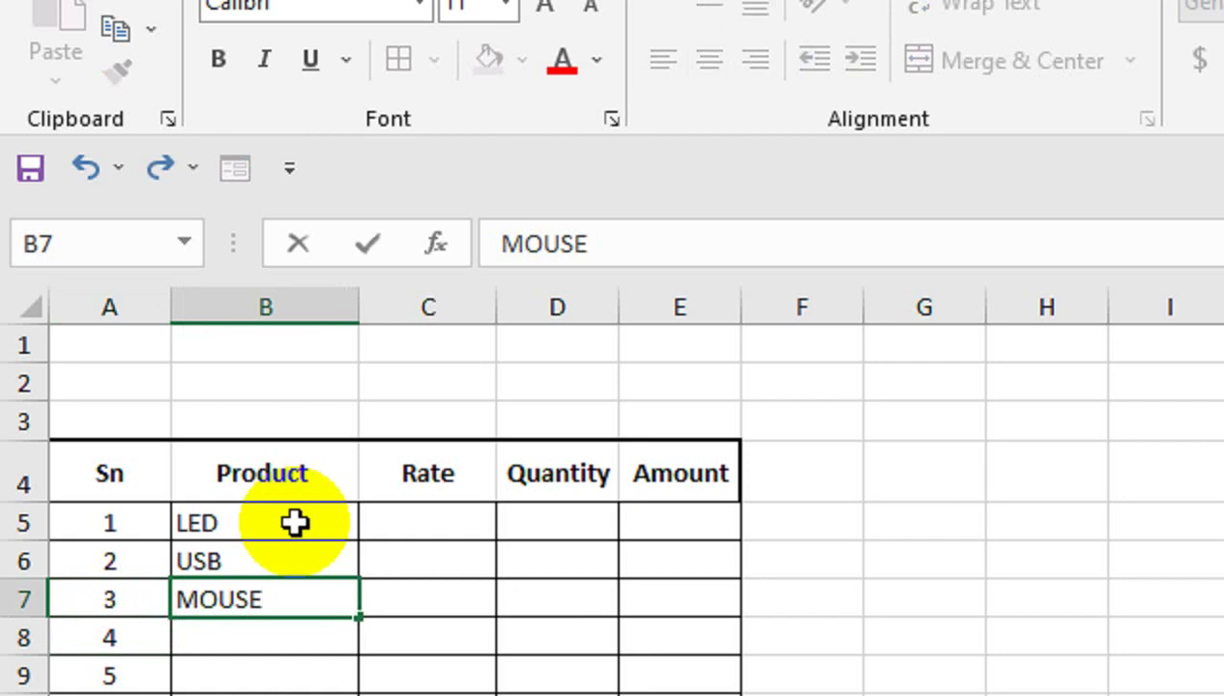
{"action": "key", "text": "Return"}
{"action": "left_click_drag", "start_coordinate": [295, 523], "coordinate": [293, 607]}
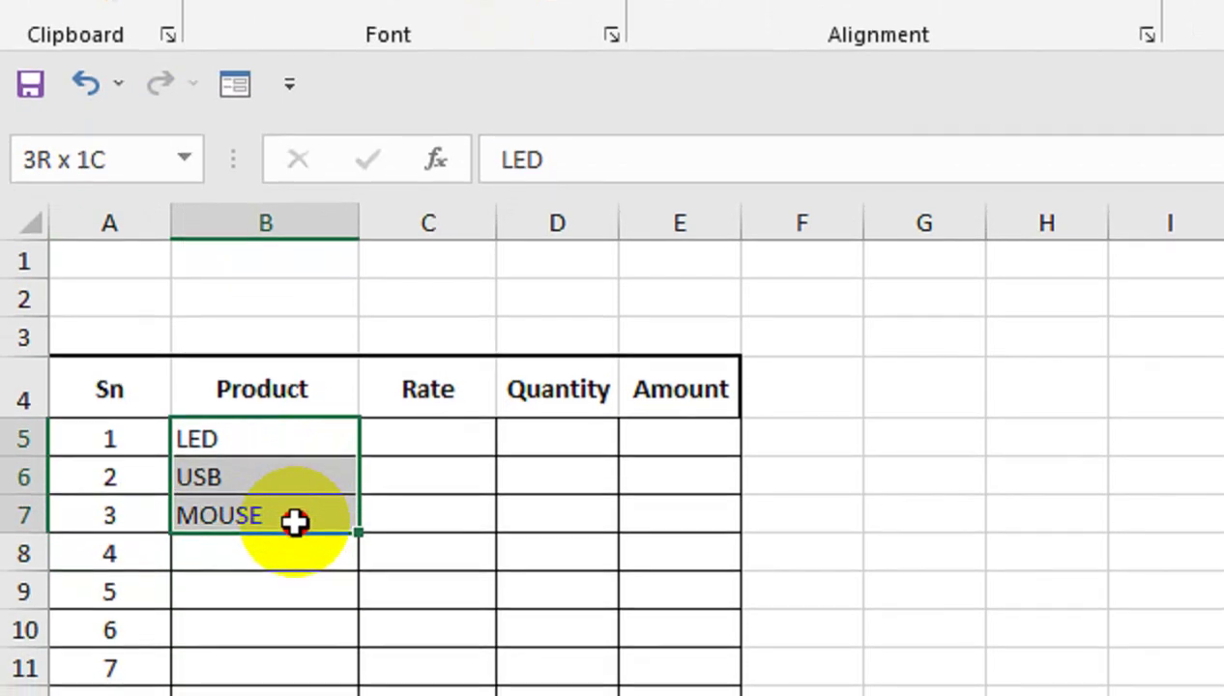
{"action": "left_click_drag", "start_coordinate": [293, 522], "coordinate": [341, 522]}
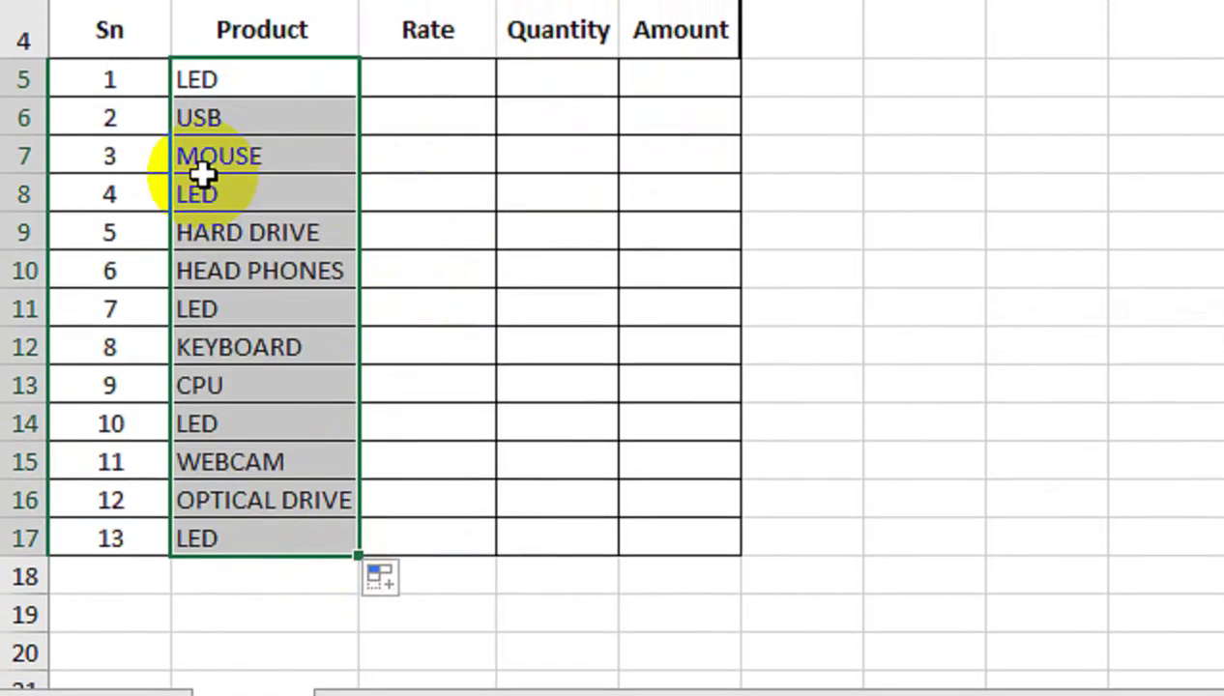
Copy the first three products, LED, USB and MOUSE, from B5:B7 to G5:G7
{"action": "left_click_drag", "start_coordinate": [296, 58], "coordinate": [298, 109]}
{"action": "left_click_drag", "start_coordinate": [298, 225], "coordinate": [298, 255]}
{"action": "key", "text": "ctrl+c"}
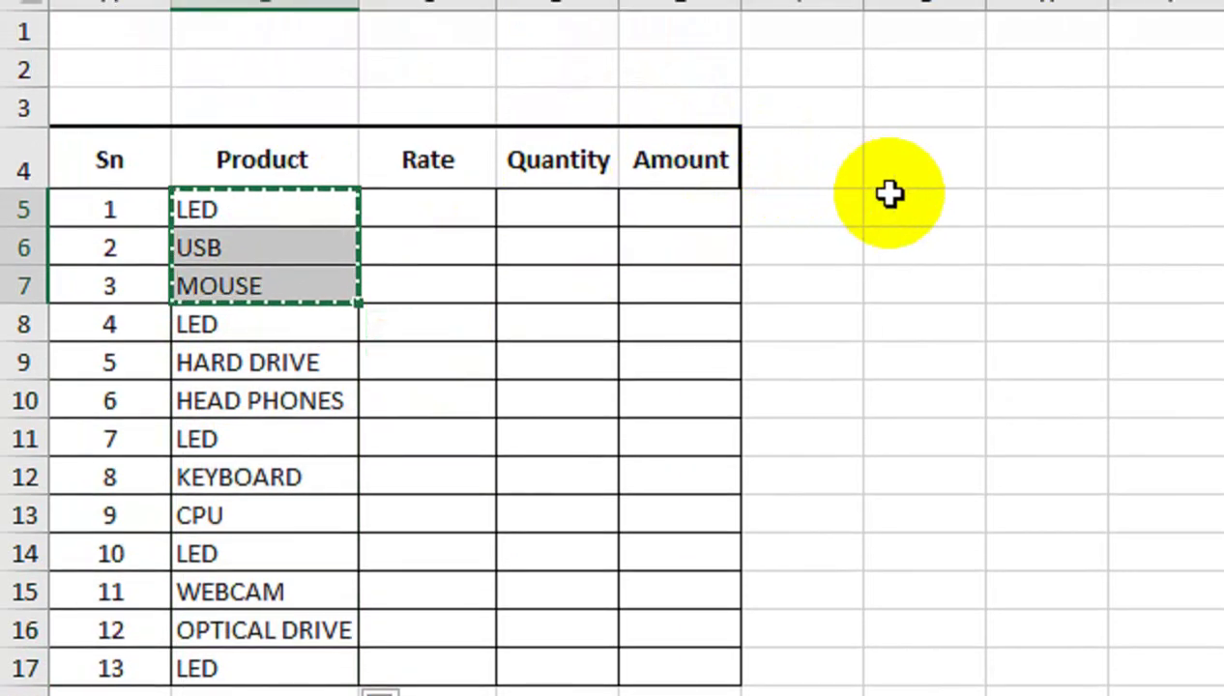
{"action": "left_click", "coordinate": [895, 171]}
{"action": "key", "text": "ctrl+v"}
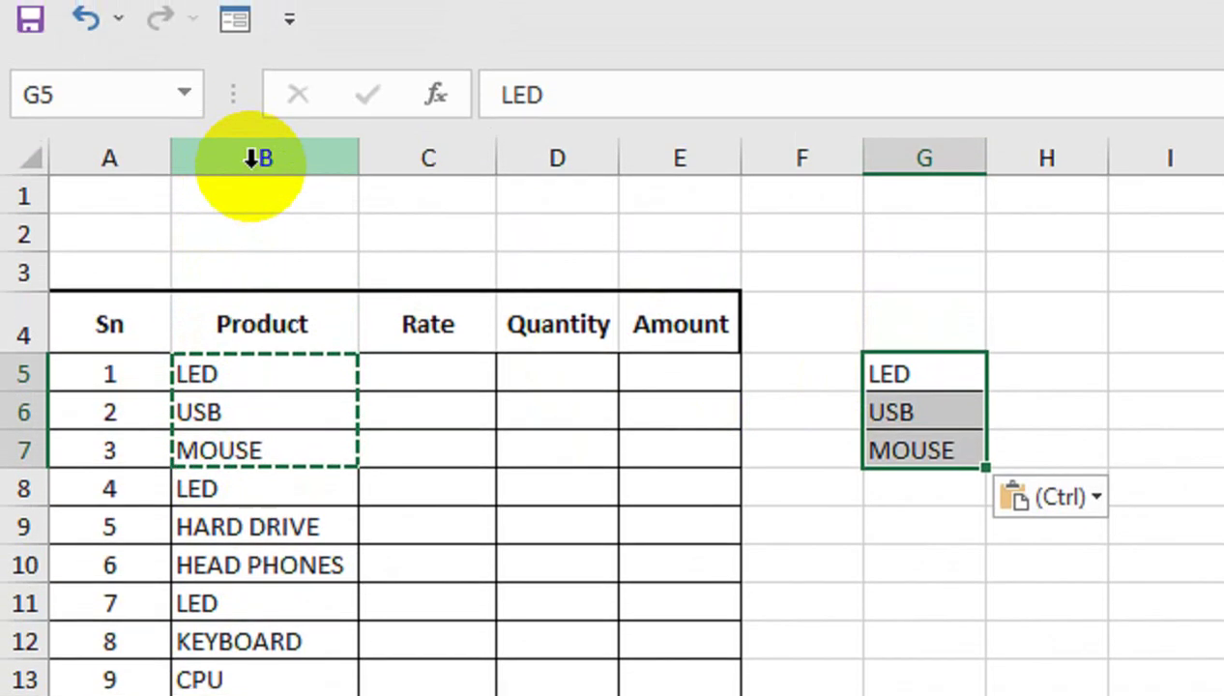
Insert a blank column between Sn and Product and select its first body cell, B5
{"action": "right_click", "coordinate": [256, 159]}
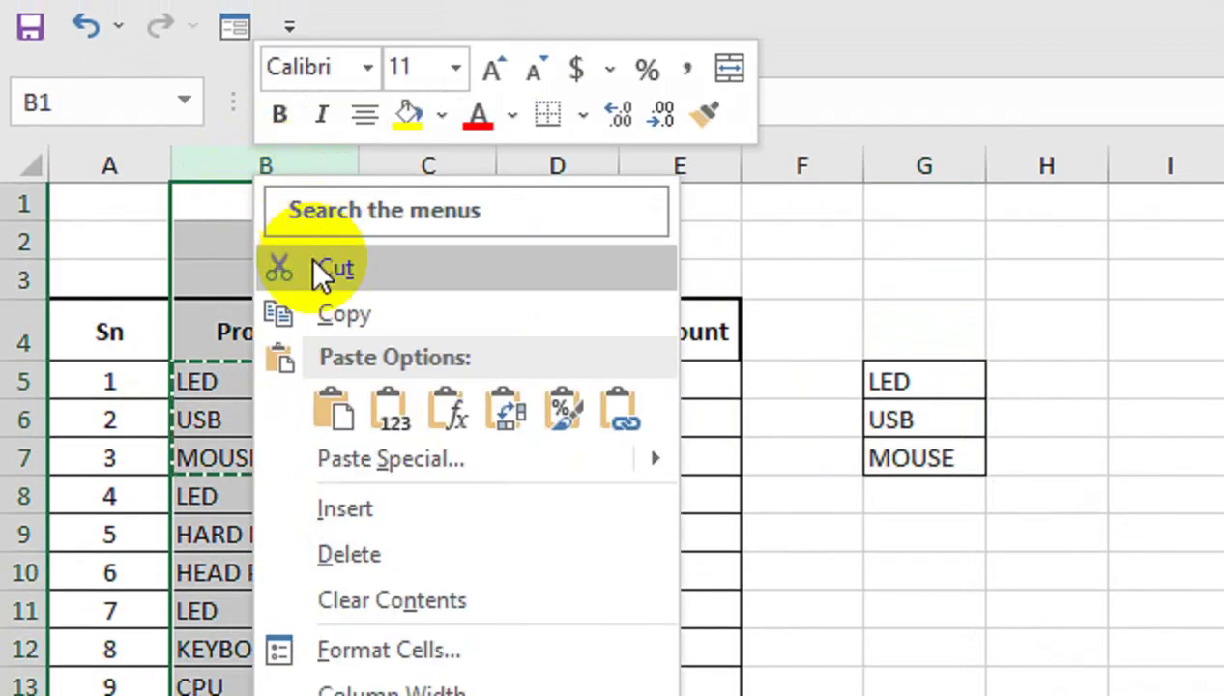
{"action": "left_click", "coordinate": [304, 503]}
{"action": "left_click", "coordinate": [247, 382]}
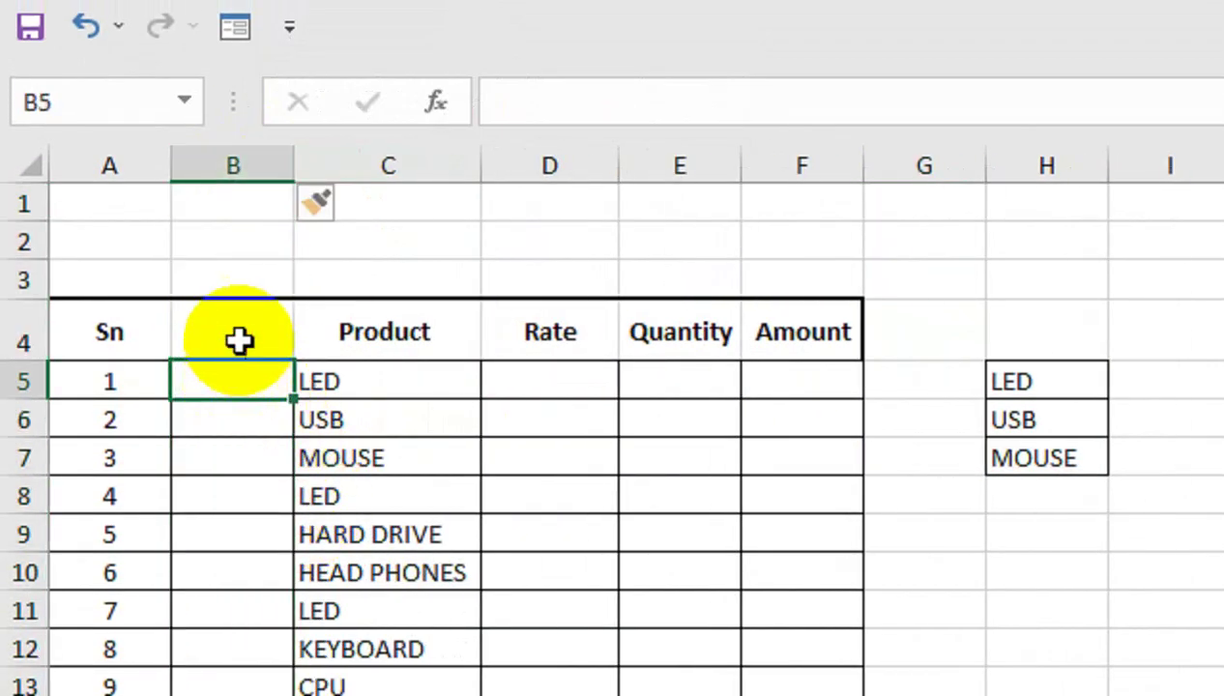
Enter the heading date in B4, above the blank column between Sn and Product
{"action": "left_click", "coordinate": [241, 342]}
{"action": "type", "text": "dATE"}
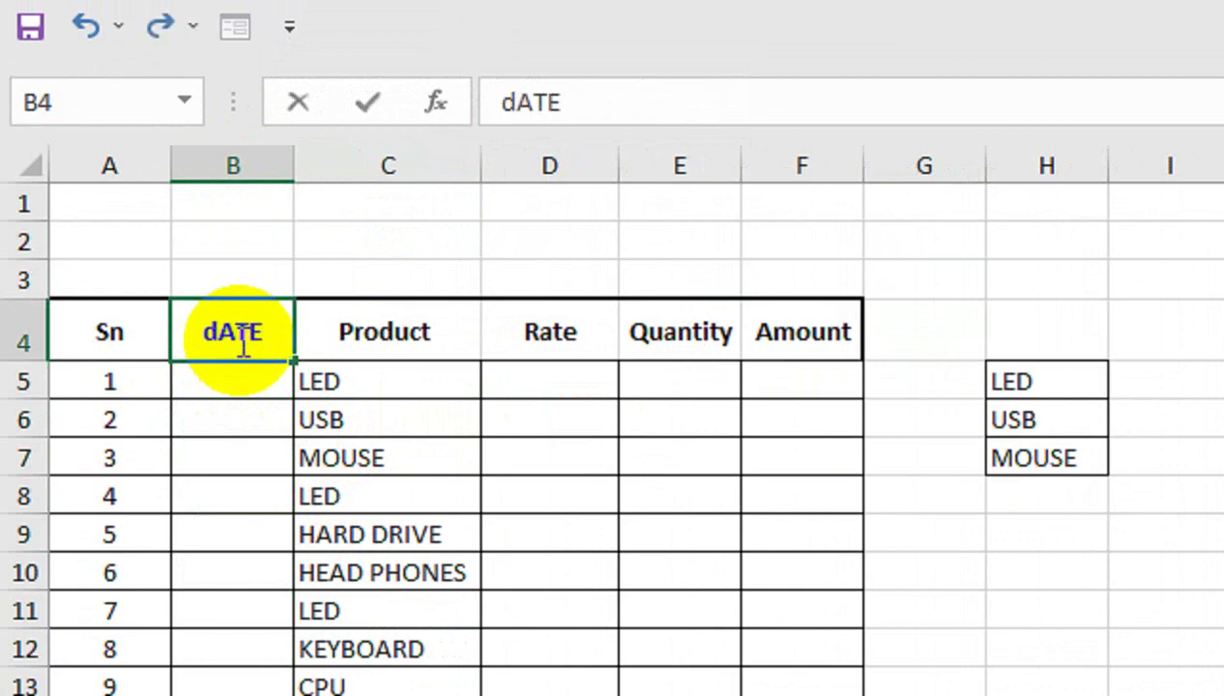
{"action": "key", "text": "Return"}
{"action": "left_click", "coordinate": [242, 341]}
{"action": "type", "text": "date"}
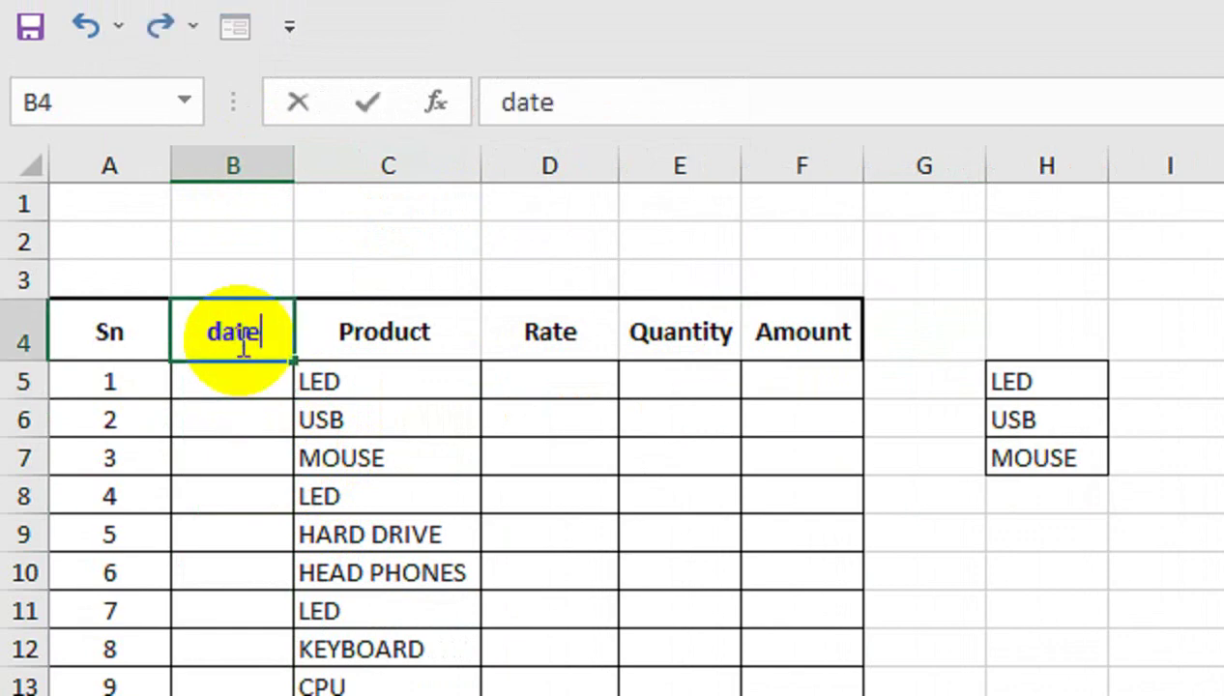
{"action": "key", "text": "Return"}
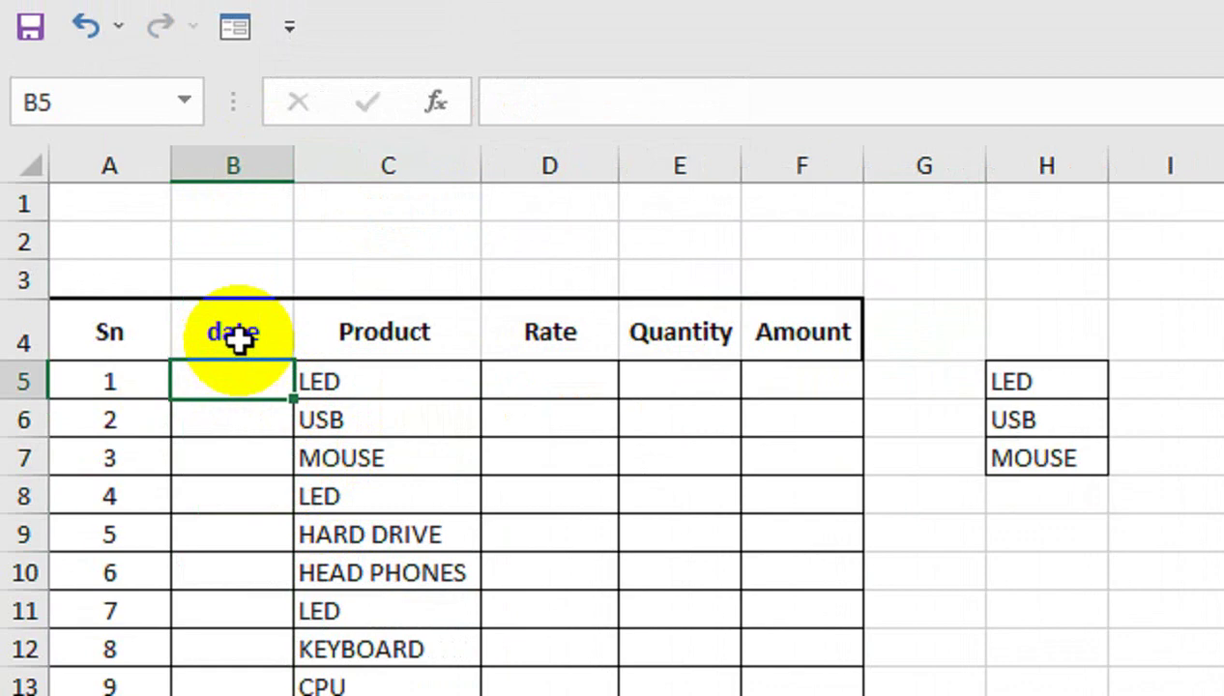
Enter the dates 1-Apr-23 in B5 and 2-Apr-23 in B8
{"action": "type", "text": "1-apr-"}
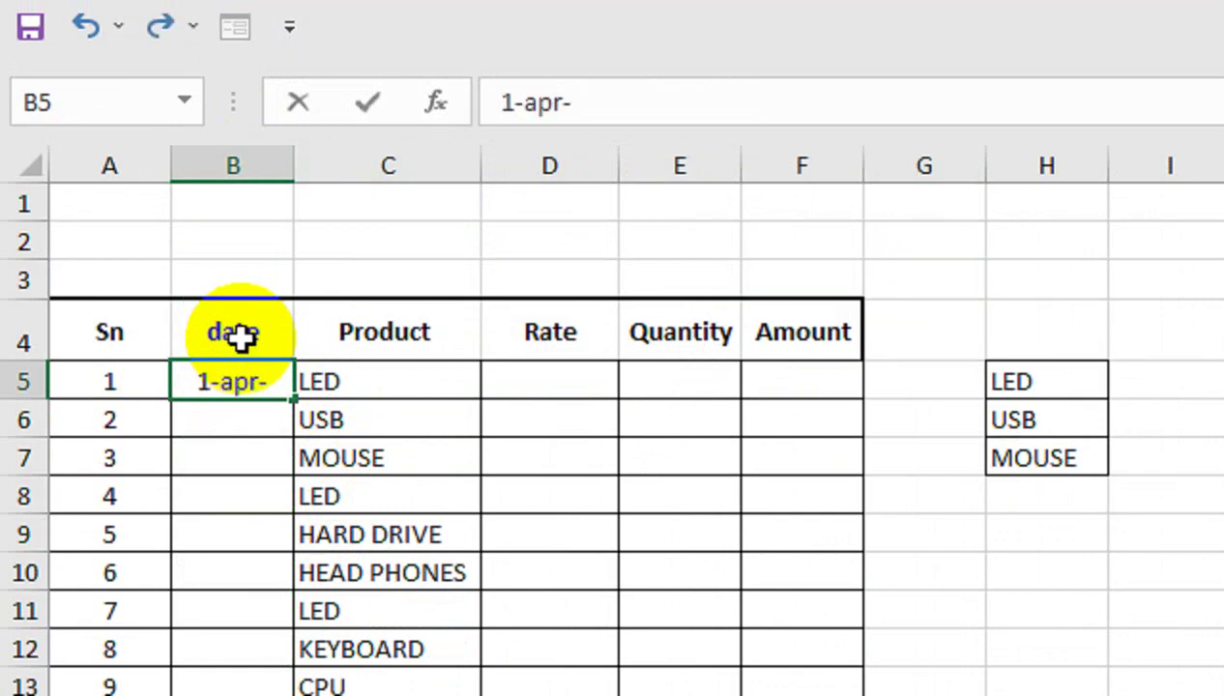
{"action": "type", "text": "23"}
{"action": "key", "text": "Return"}
{"action": "key", "text": "Return"}
{"action": "key", "text": "Return"}
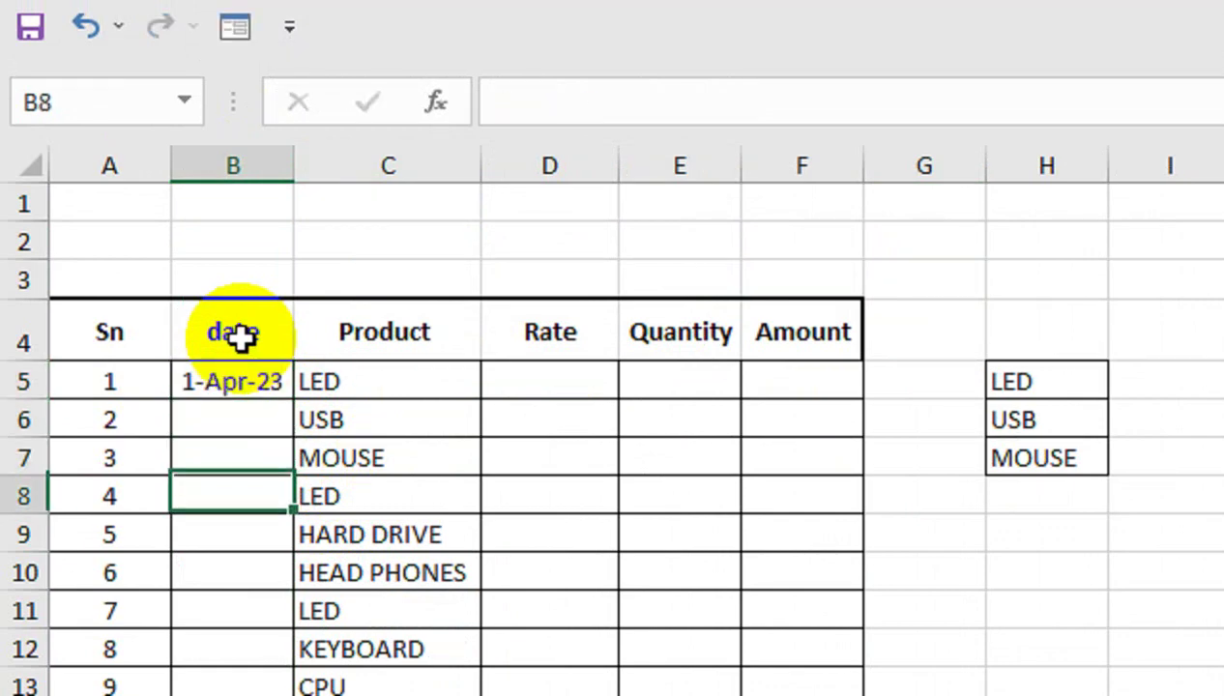
{"action": "type", "text": "2-"}
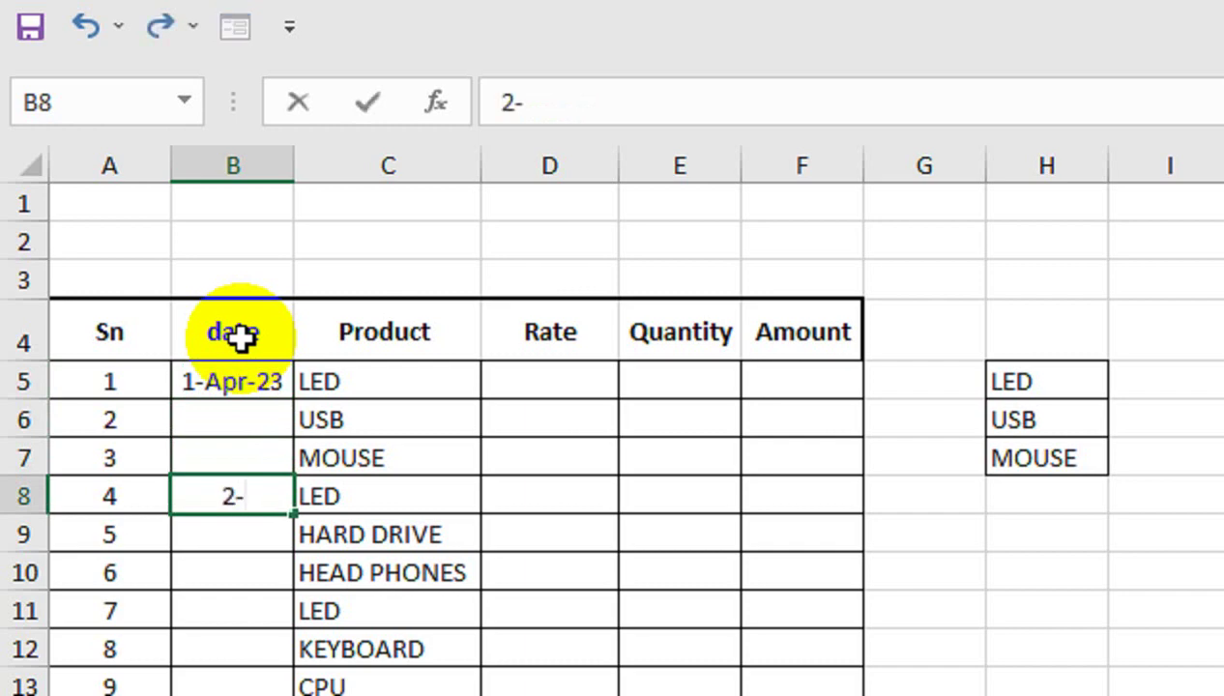
{"action": "type", "text": "apr-23"}
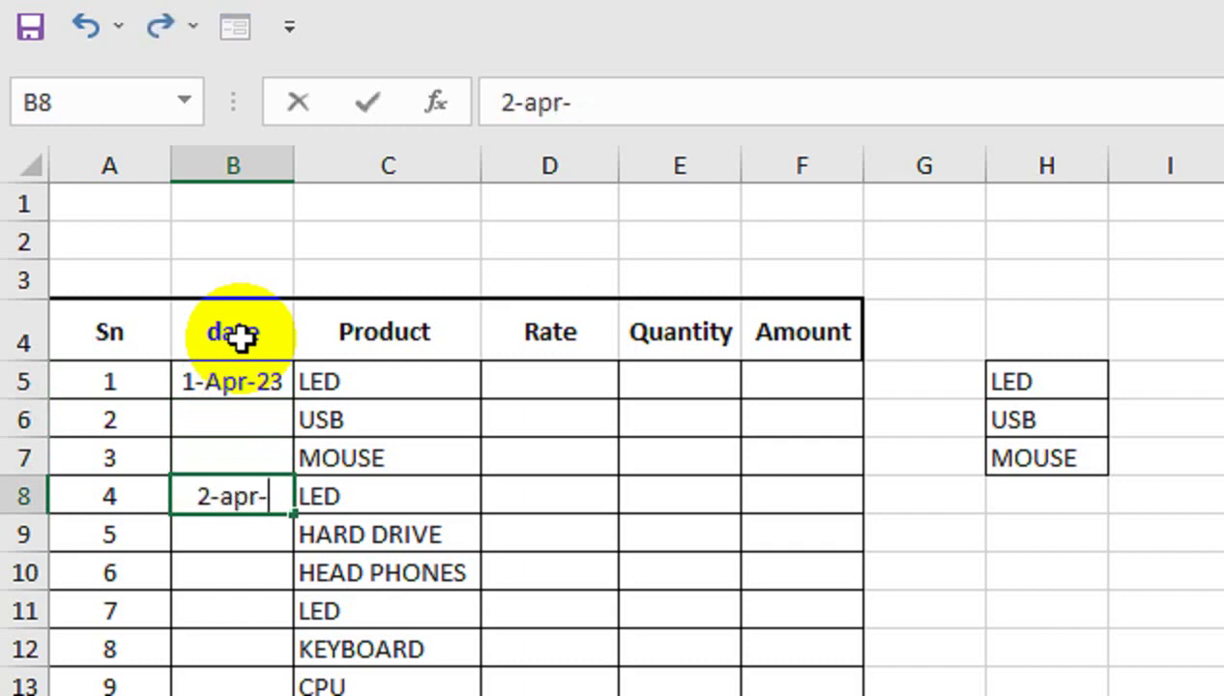
{"action": "key", "text": "Return"}
{"action": "key", "text": "Return"}
{"action": "key", "text": "Return"}
Enter the dates 5-Apr-23 in B11 and 10-Apr-23 in B14
{"action": "type", "text": "3-"}
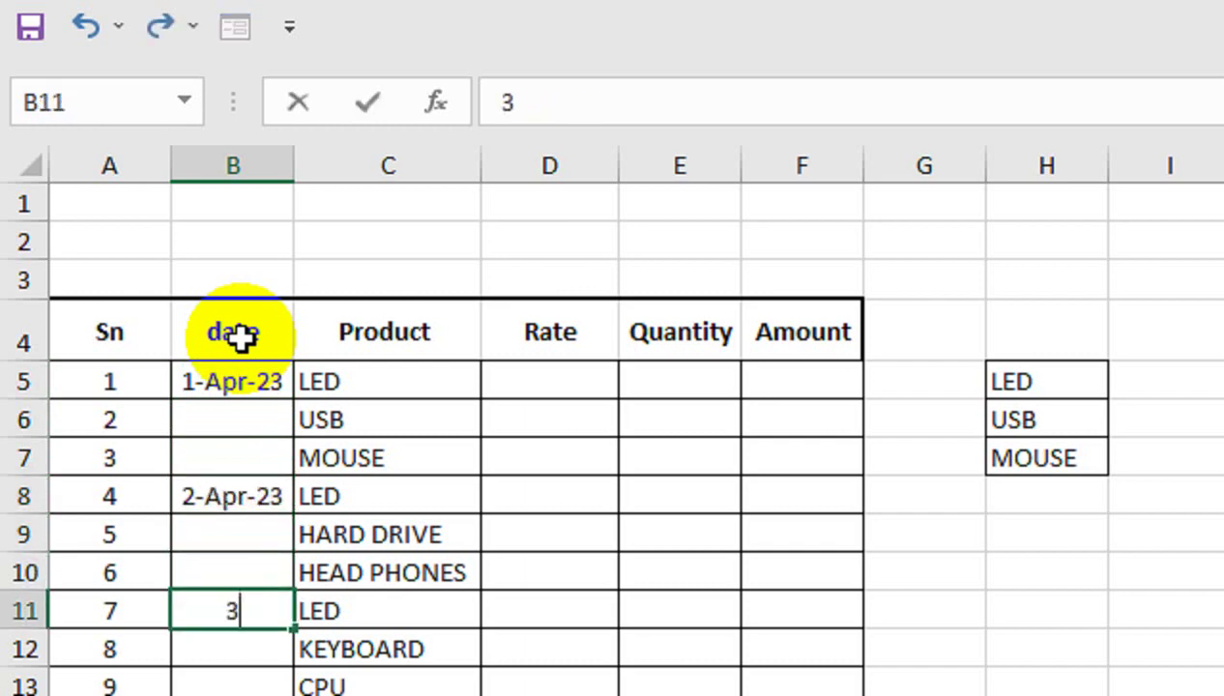
{"action": "key", "text": "BackSpace"}
{"action": "key", "text": "BackSpace"}
{"action": "type", "text": "5-apr*"}
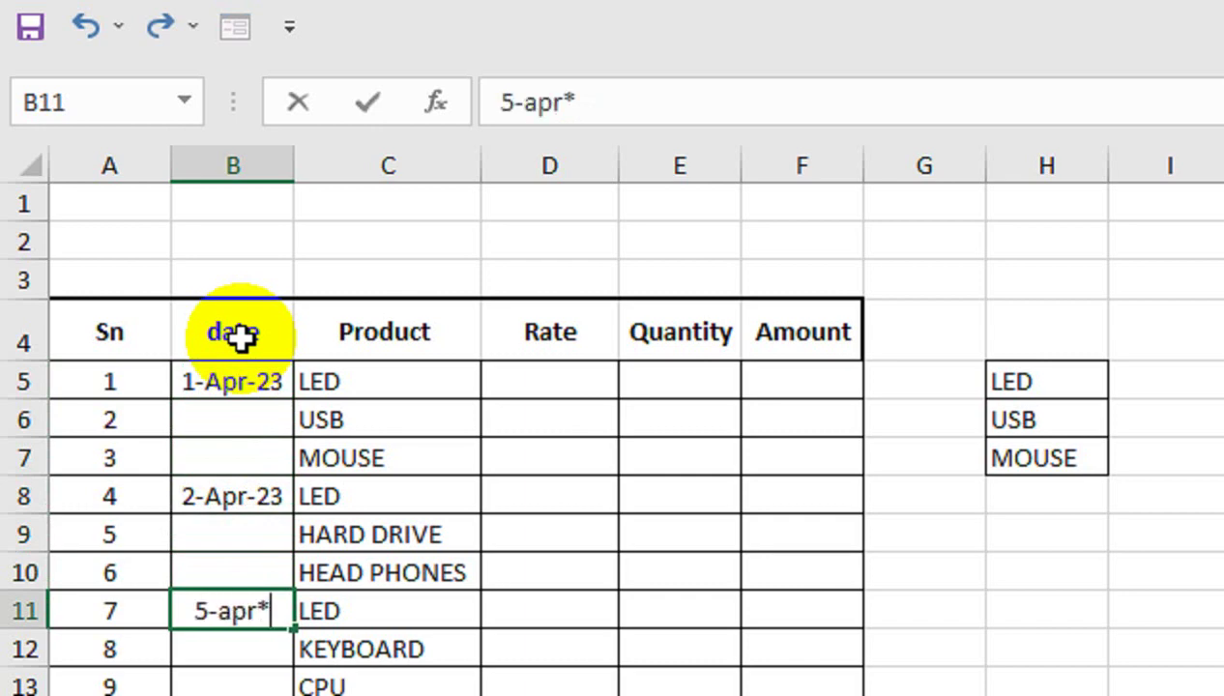
{"action": "key", "text": "BackSpace"}
{"action": "type", "text": "-23"}
{"action": "key", "text": "Return"}
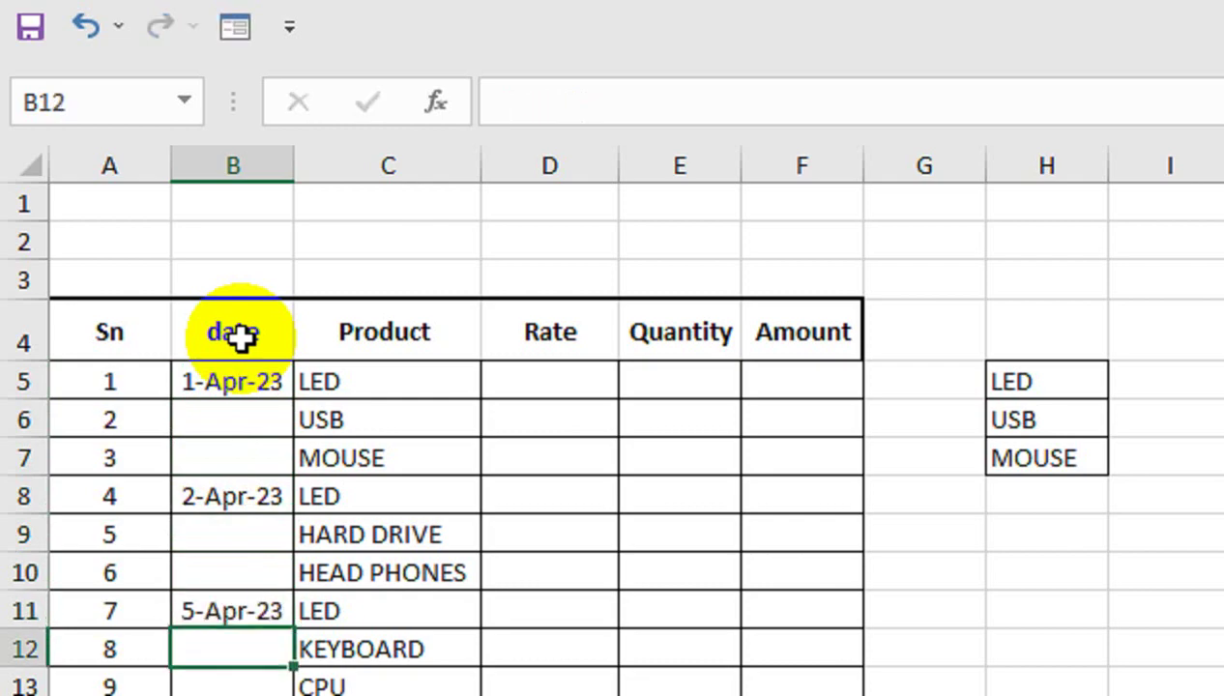
{"action": "key", "text": "Return"}
{"action": "key", "text": "Return"}
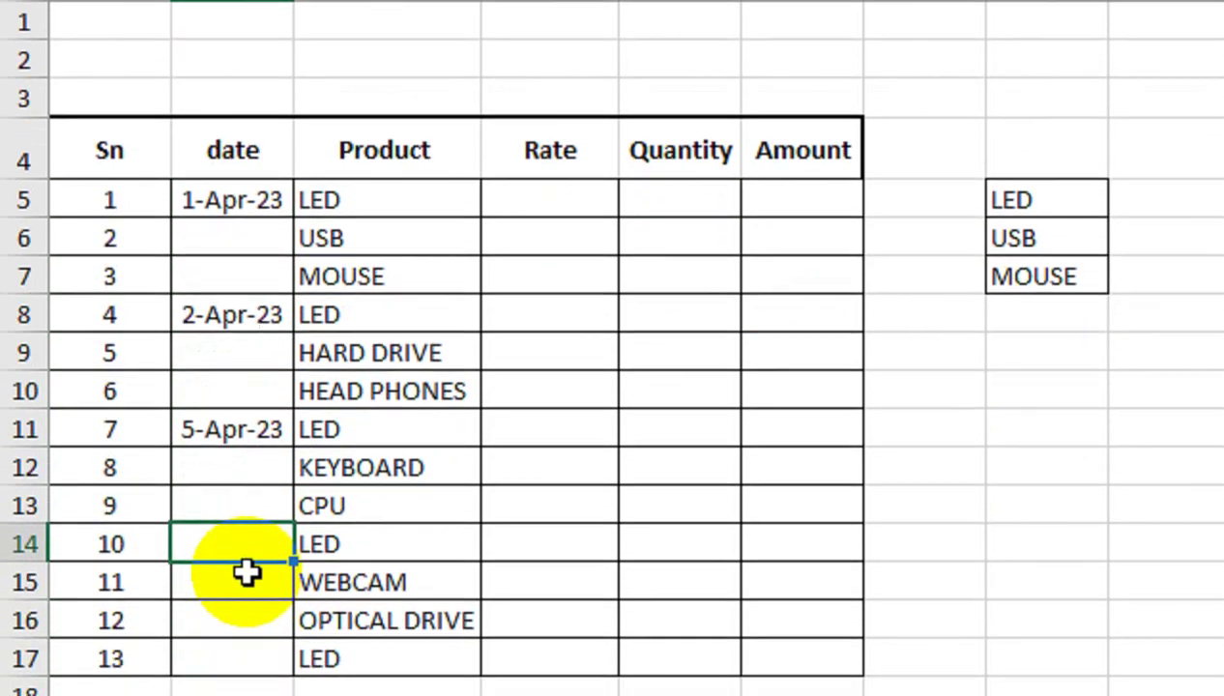
{"action": "type", "text": "10-a"}
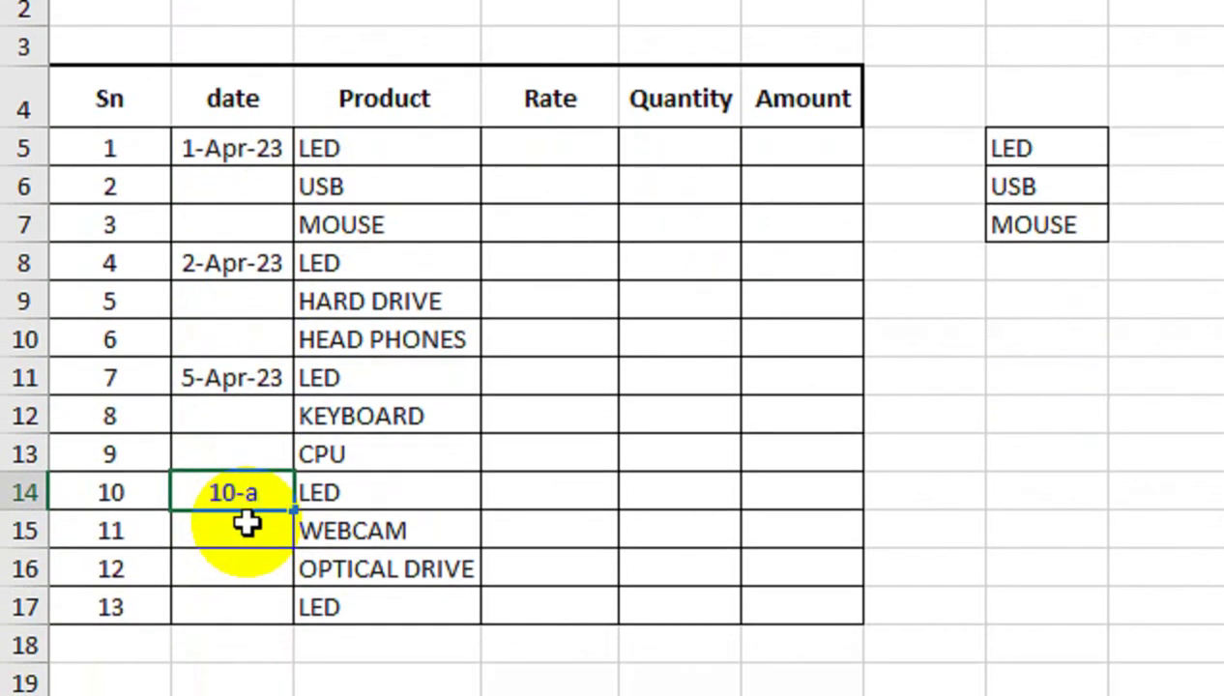
{"action": "type", "text": "pr"}
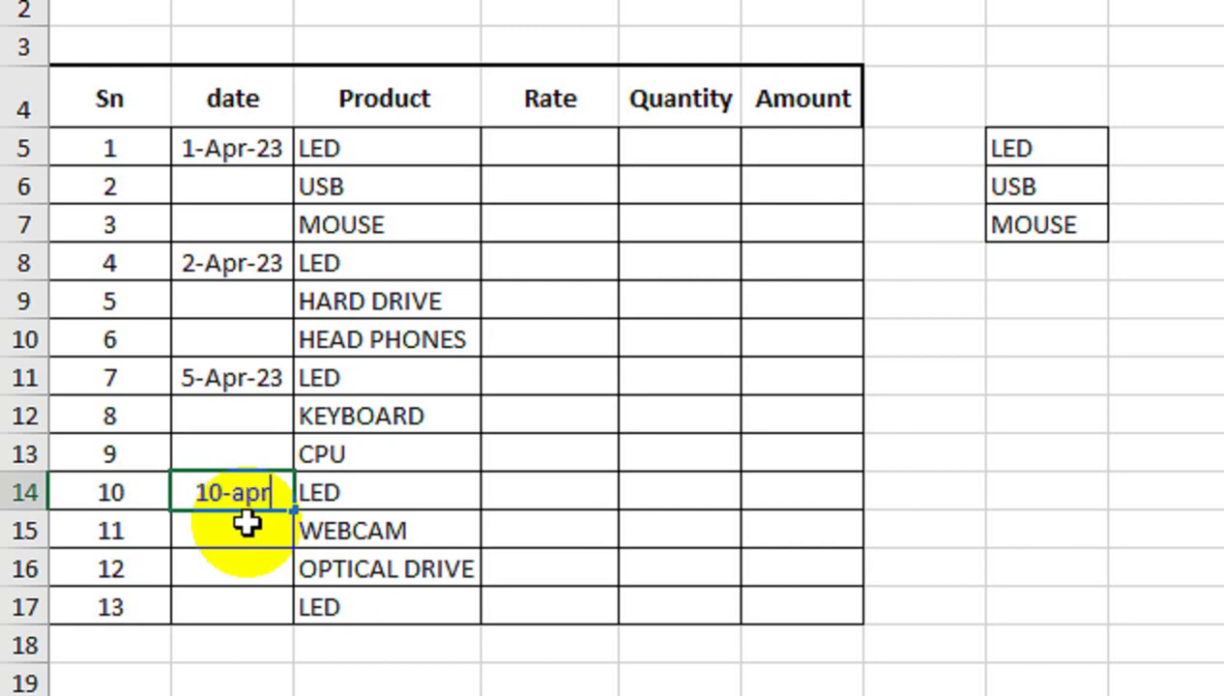
{"action": "type", "text": "-23"}
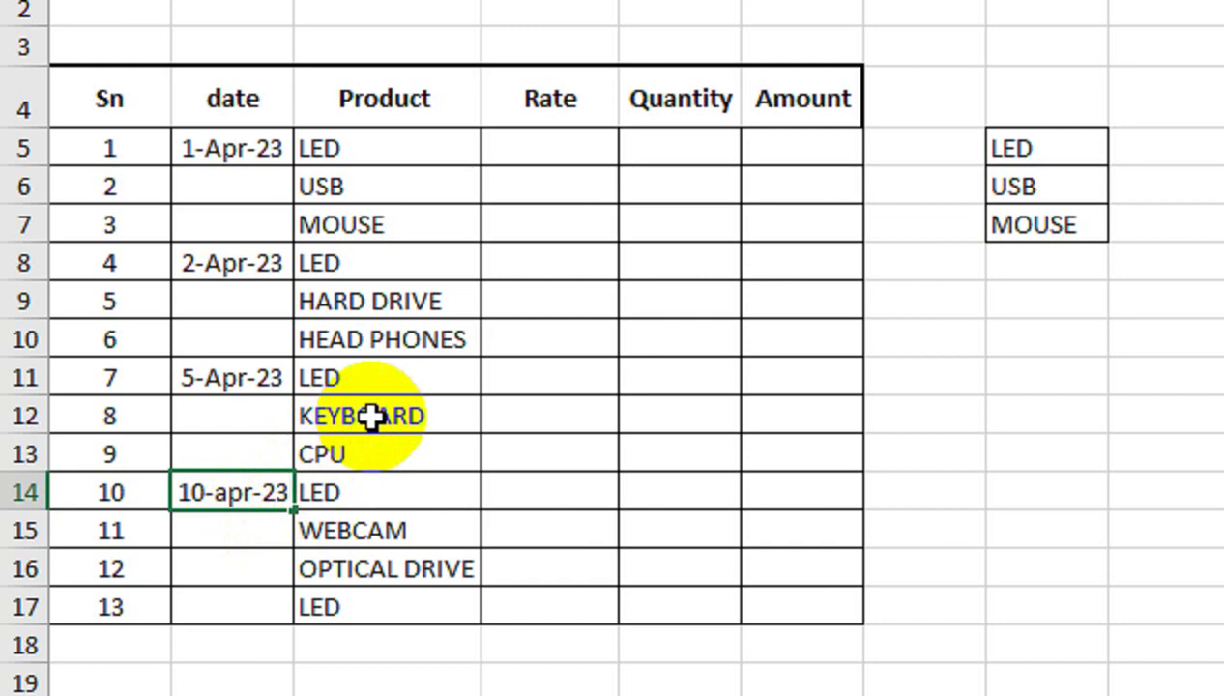
Enter the rates 5000, 1500 and 500 for LED, USB and MOUSE in D5:D7
{"action": "scroll", "coordinate": [494, 175], "scroll_direction": "up", "scroll_amount": 1}
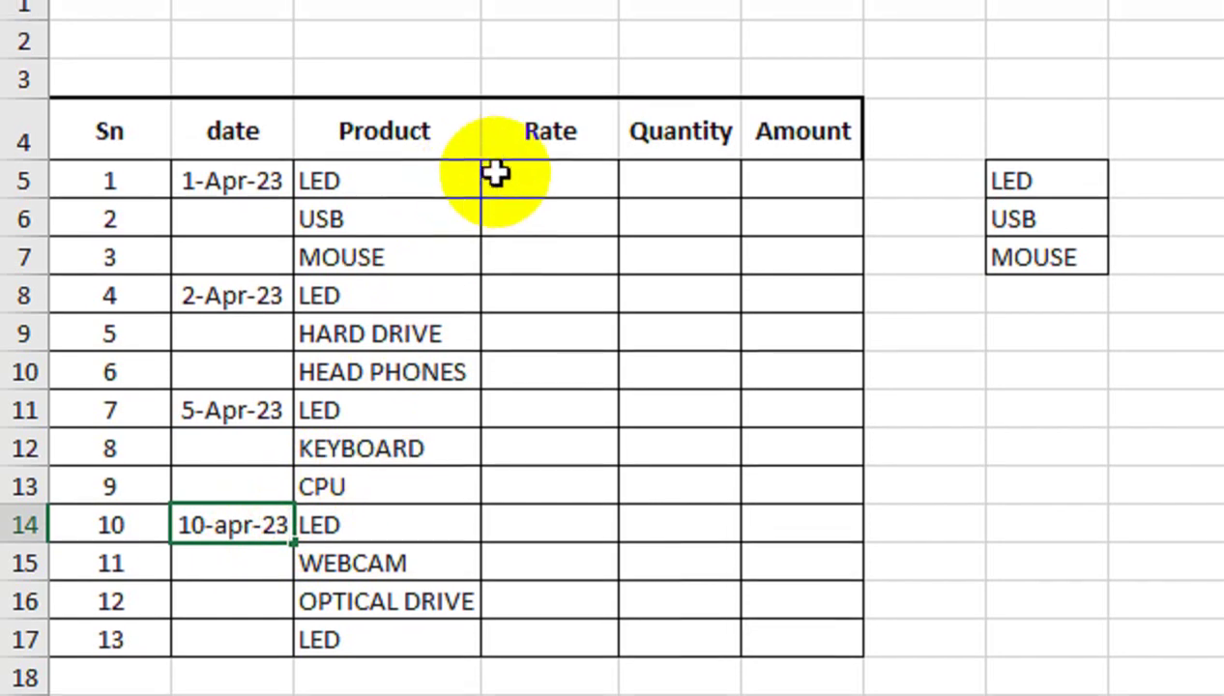
{"action": "left_click", "coordinate": [509, 183]}
{"action": "type", "text": "5"}
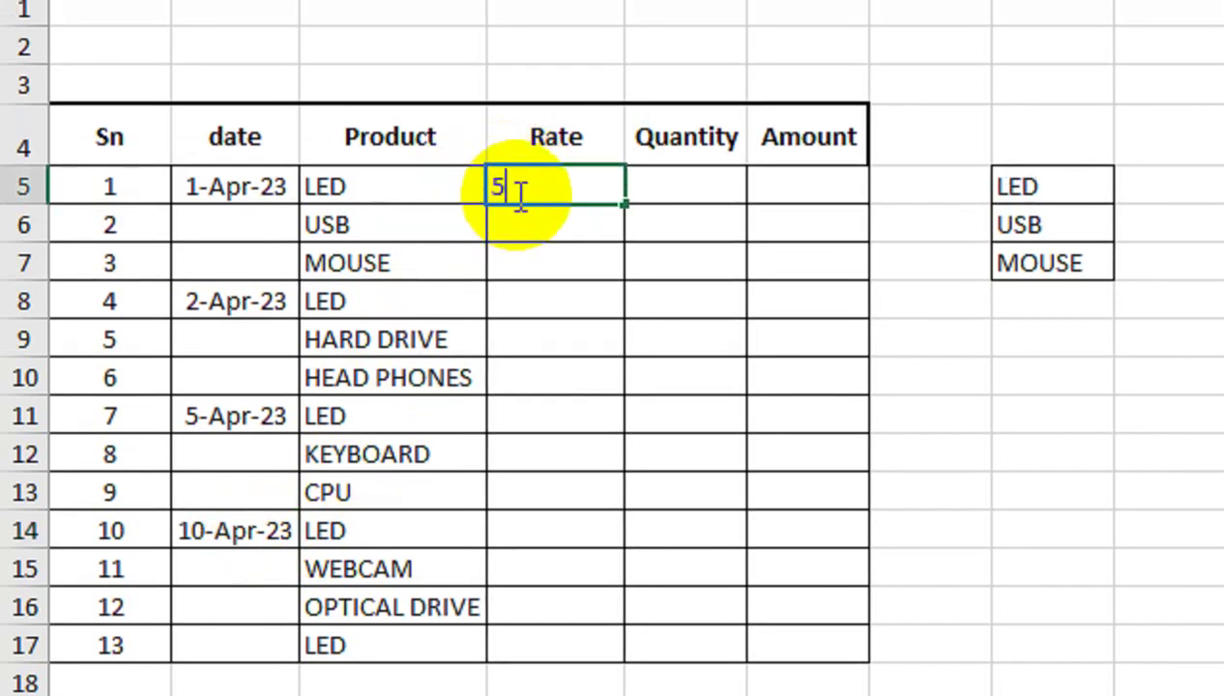
{"action": "type", "text": "0000"}
{"action": "key", "text": "Return"}
{"action": "type", "text": "1500"}
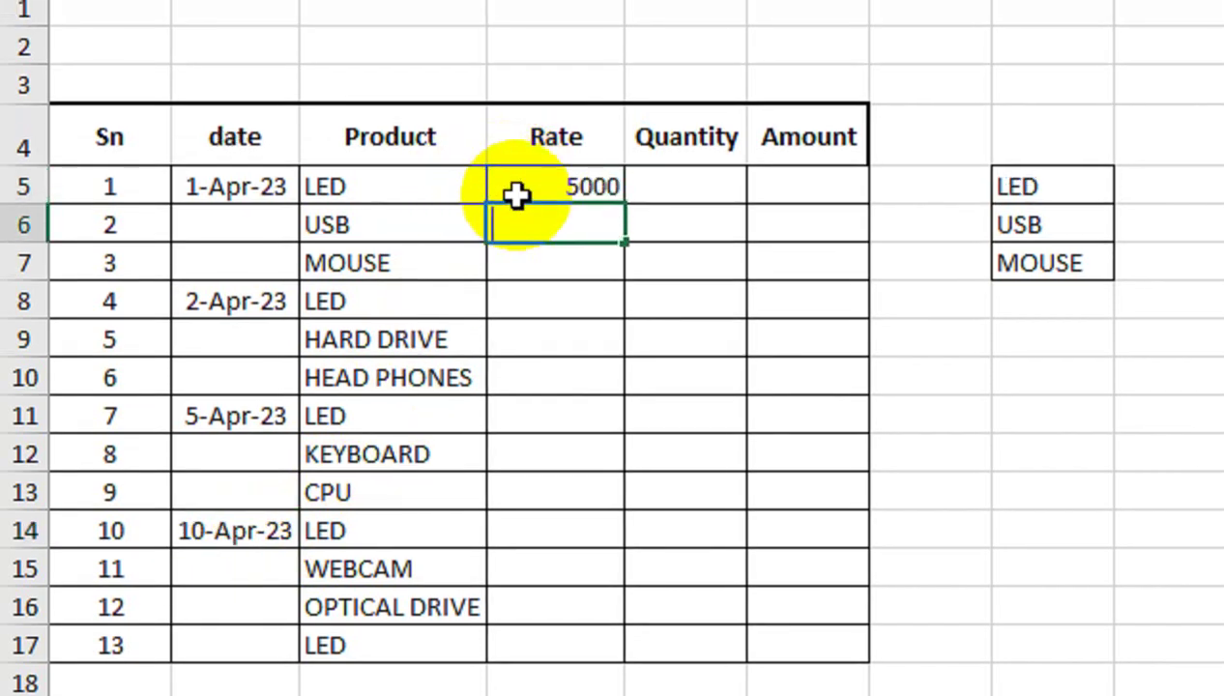
{"action": "key", "text": "Return"}
{"action": "type", "text": "500"}
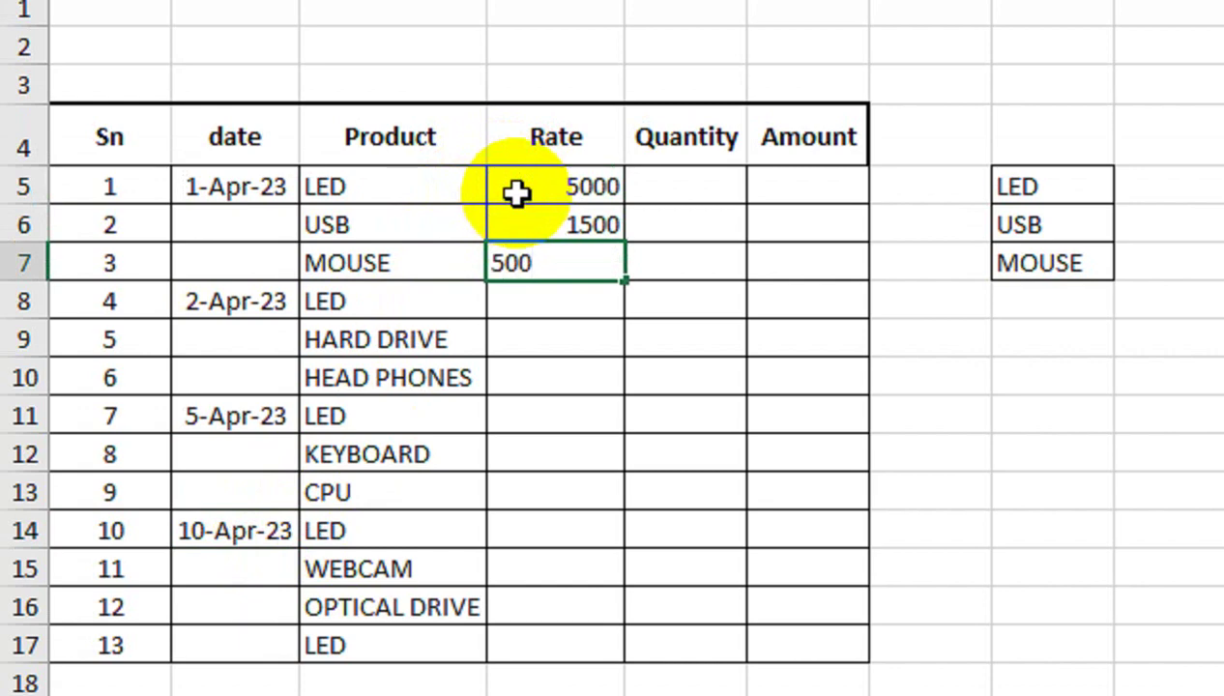
{"action": "key", "text": "Return"}
Copy the three rates in D5:D7 and repeat them down the Rate column through D16
{"action": "left_click", "coordinate": [516, 193]}
{"action": "key", "text": "shift+Down"}
{"action": "key", "text": "shift+Down"}
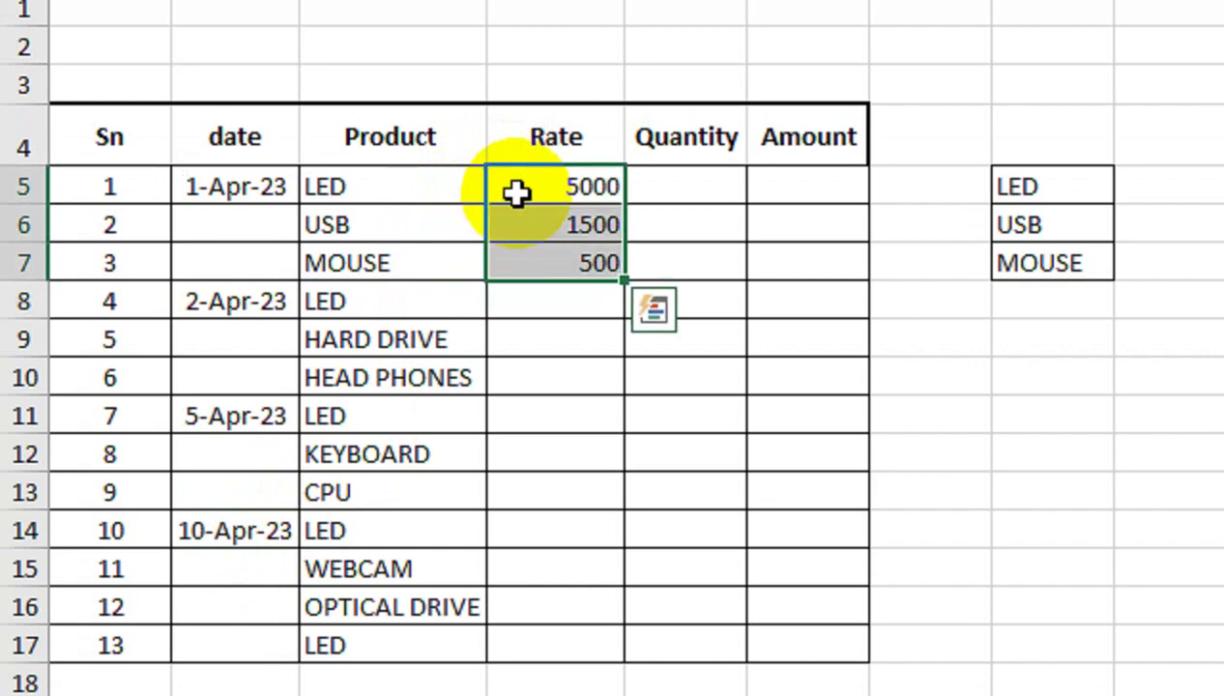
{"action": "key", "text": "ctrl+c"}
{"action": "key", "text": "Down"}
{"action": "key", "text": "ctrl+v"}
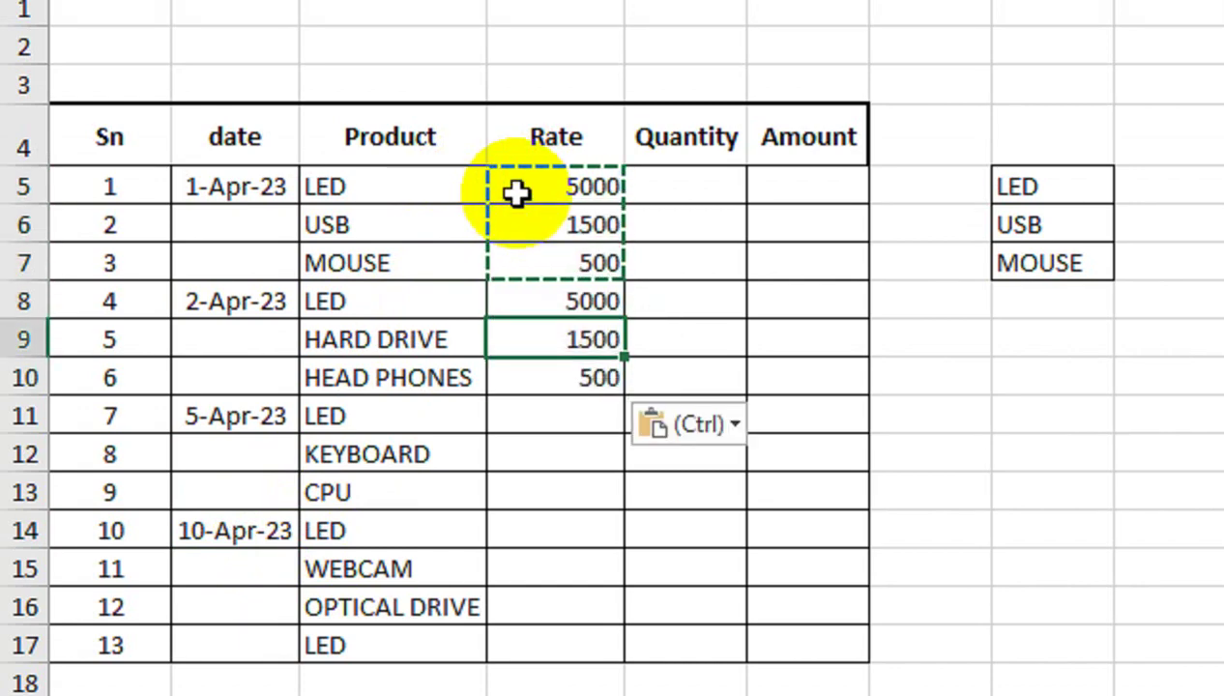
{"action": "key", "text": "Down"}
{"action": "key", "text": "Down"}
{"action": "key", "text": "Down"}
{"action": "key", "text": "ctrl+v"}
{"action": "key", "text": "Down"}
{"action": "key", "text": "Down"}
{"action": "key", "text": "Down"}
{"action": "key", "text": "ctrl+v"}
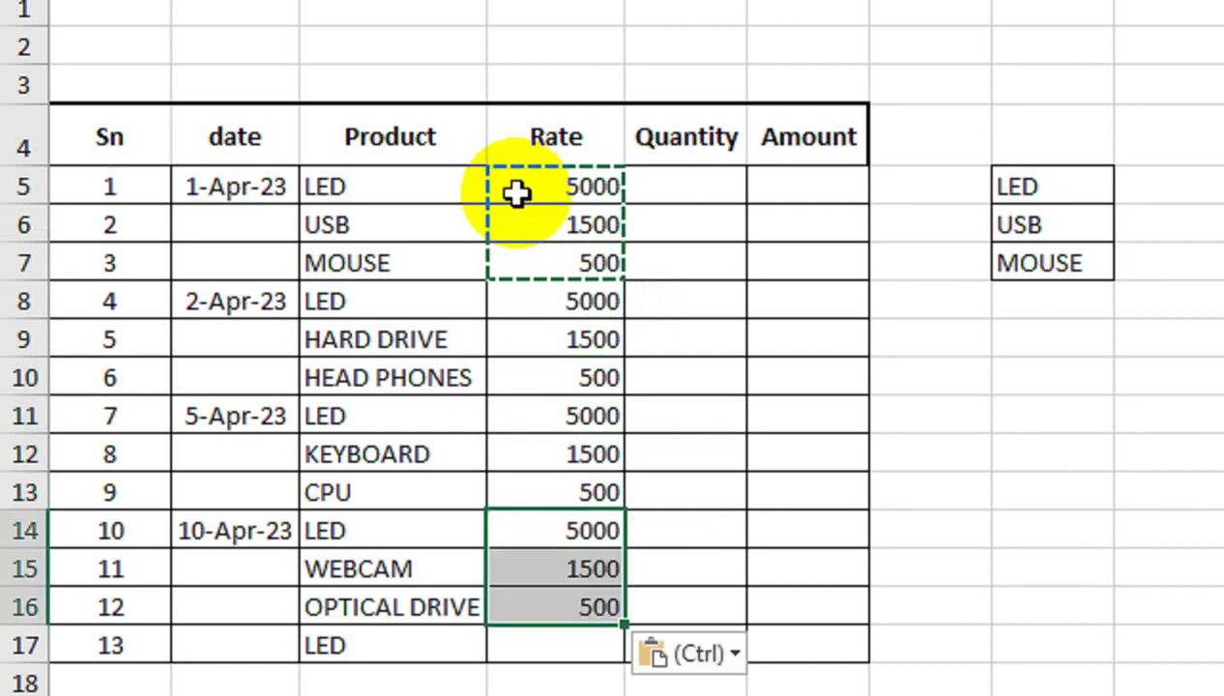
Delete row 17, the table's last row with serial number 13
{"action": "key", "text": "Down"}
{"action": "key", "text": "Down"}
{"action": "key", "text": "Down"}
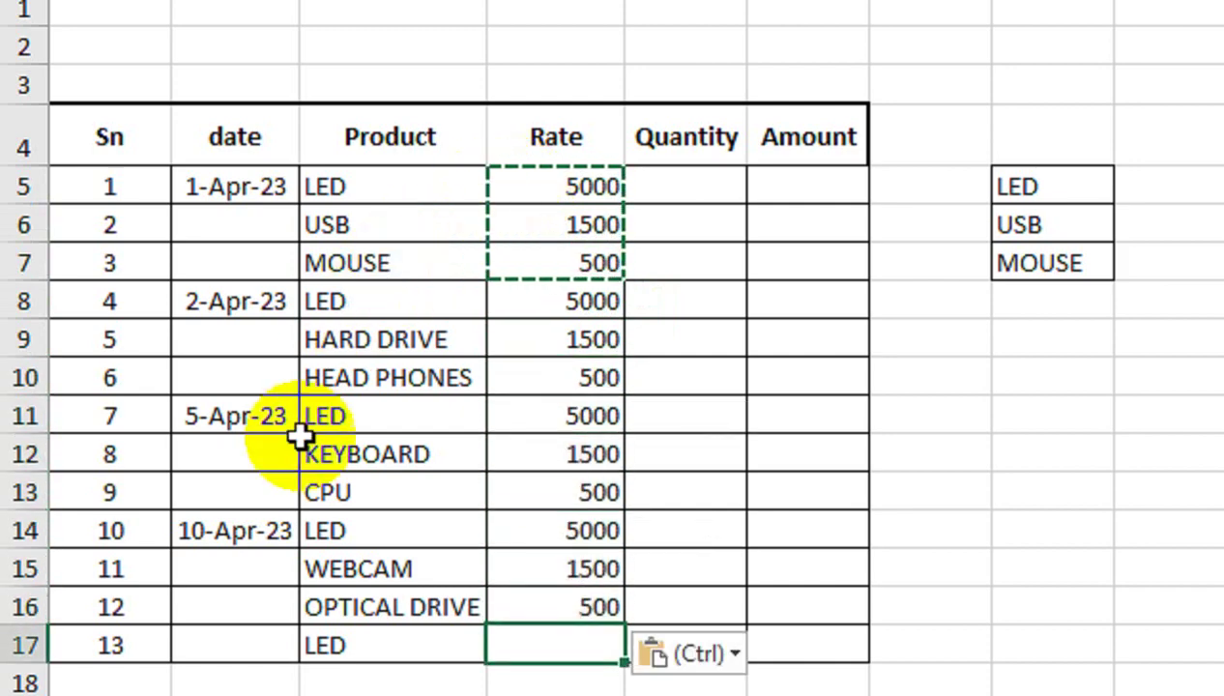
{"action": "scroll", "coordinate": [10, 513], "scroll_direction": "down", "scroll_amount": 1}
{"action": "left_click", "coordinate": [5, 523]}
{"action": "right_click", "coordinate": [20, 525]}
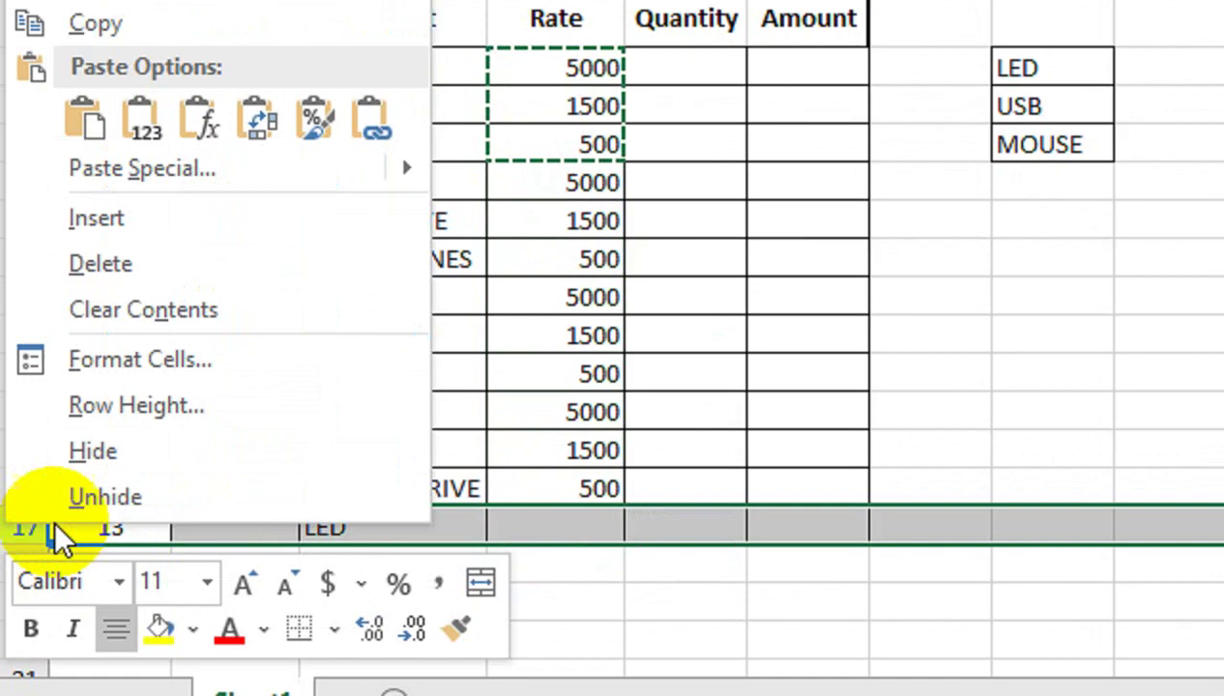
{"action": "left_click", "coordinate": [158, 265]}
Fill the Quantity column with 10 from E5 to E16 and center the values
{"action": "scroll", "coordinate": [632, 136], "scroll_direction": "up", "scroll_amount": 1}
{"action": "left_click", "coordinate": [696, 183]}
{"action": "scroll", "coordinate": [696, 179], "scroll_direction": "up", "scroll_amount": 1}
{"action": "left_click", "coordinate": [696, 174]}
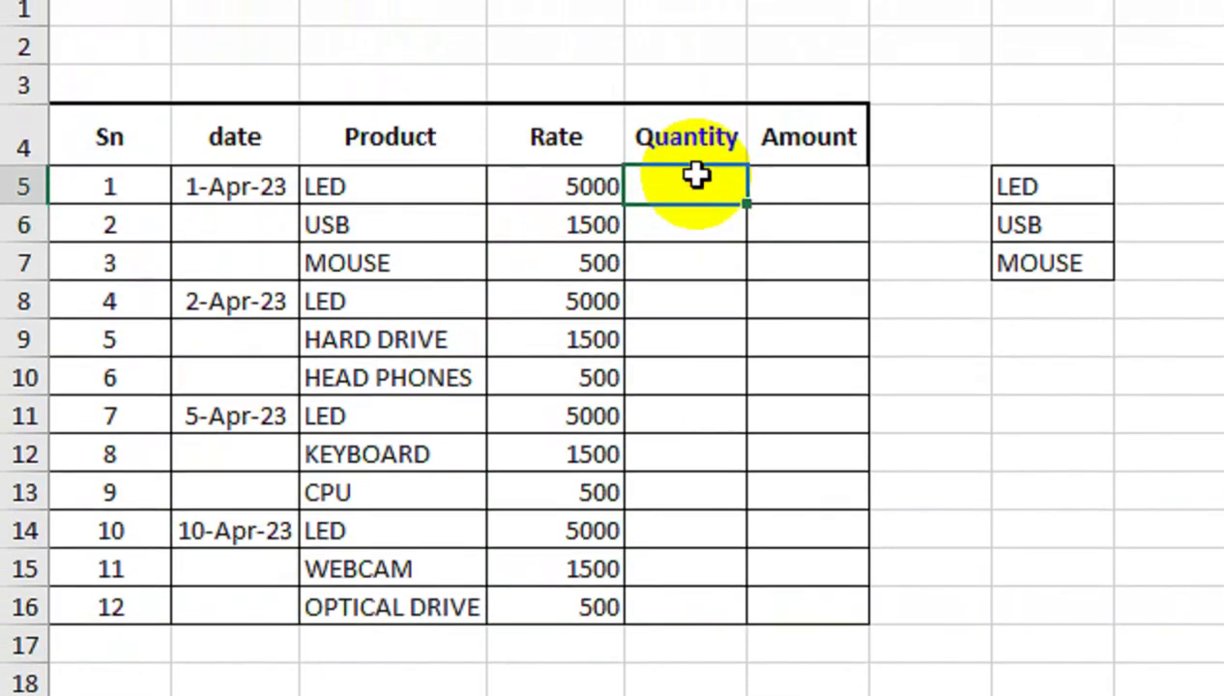
{"action": "type", "text": "10"}
{"action": "key", "text": "Return"}
{"action": "left_click", "coordinate": [696, 174]}
{"action": "key", "text": "shift+Down"}
{"action": "key", "text": "shift+Down"}
{"action": "key", "text": "shift+Down"}
{"action": "key", "text": "shift+Down"}
{"action": "key", "text": "shift+Down"}
{"action": "key", "text": "shift+Down"}
{"action": "key", "text": "shift+Down"}
{"action": "key", "text": "shift+Down"}
{"action": "key", "text": "shift+Down"}
{"action": "key", "text": "shift+Down"}
{"action": "key", "text": "shift+Down"}
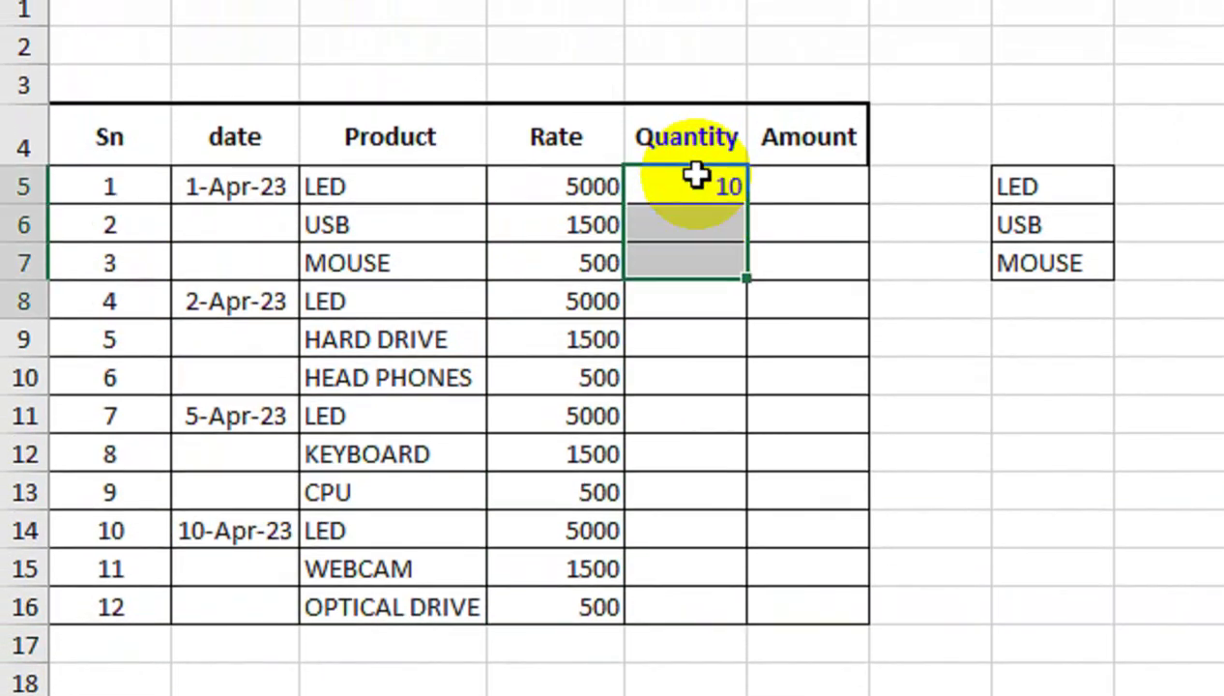
{"action": "key", "text": "ctrl+d"}
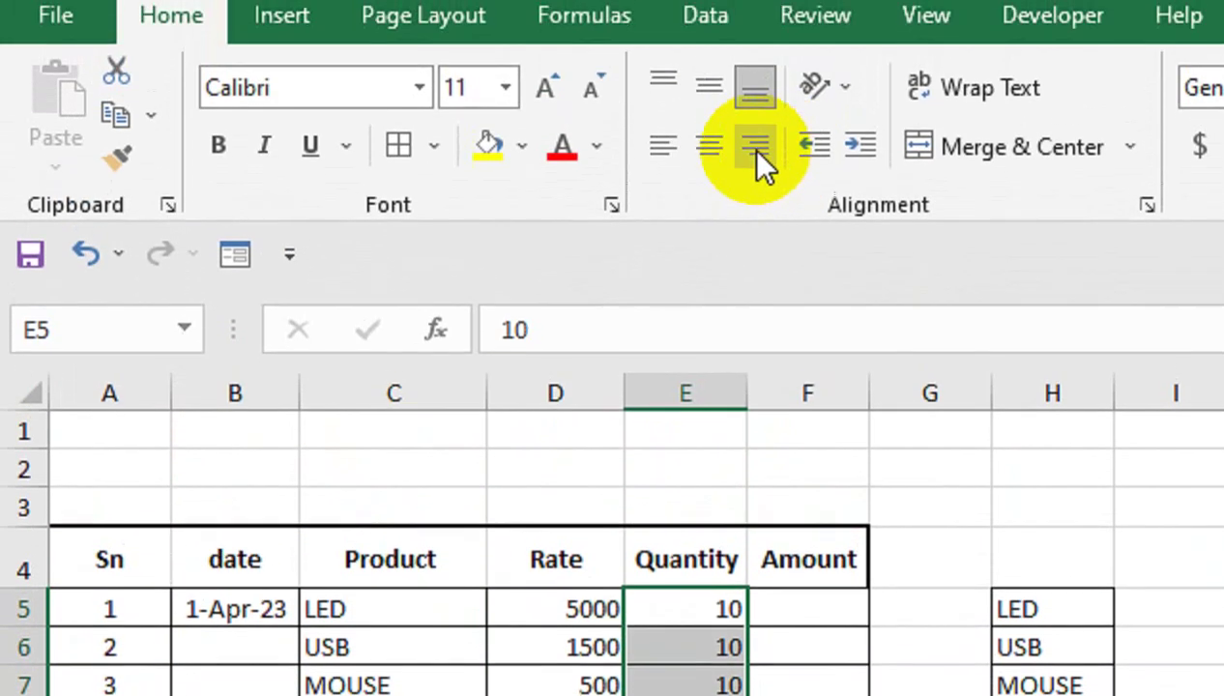
{"action": "left_click", "coordinate": [754, 148]}
Calculate the first Amount in F5 as rate times quantity with the formula =D5*E5
{"action": "left_click", "coordinate": [837, 474]}
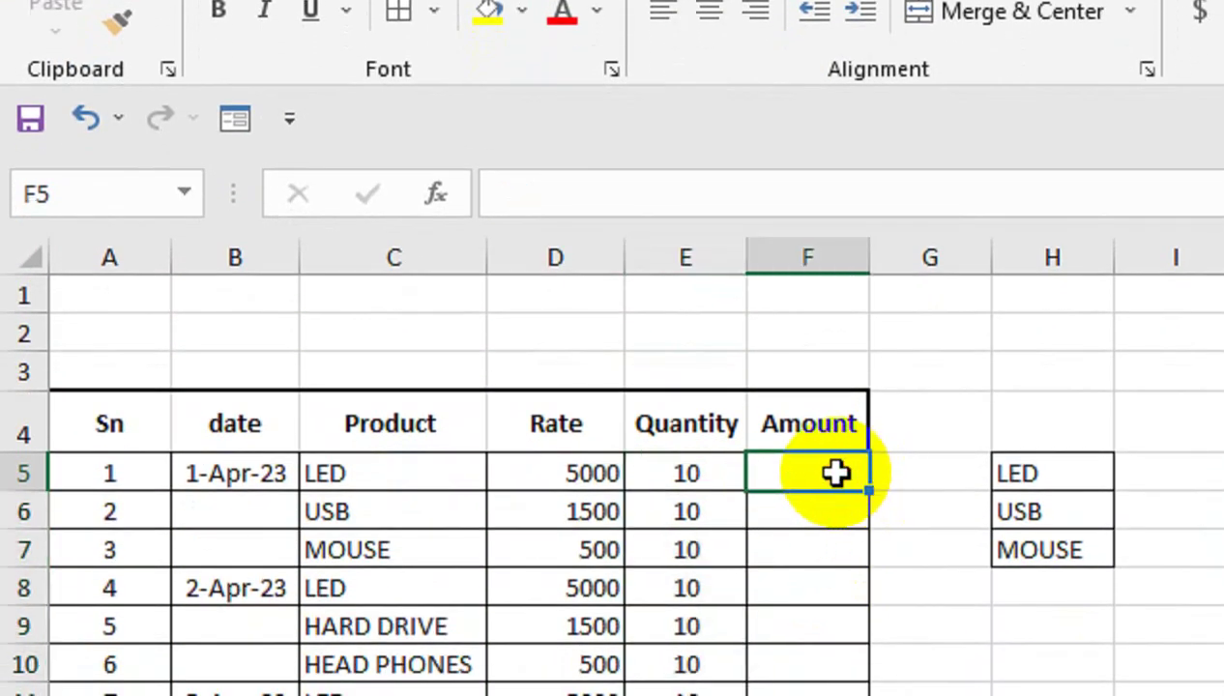
{"action": "type", "text": "="}
{"action": "left_click", "coordinate": [585, 478]}
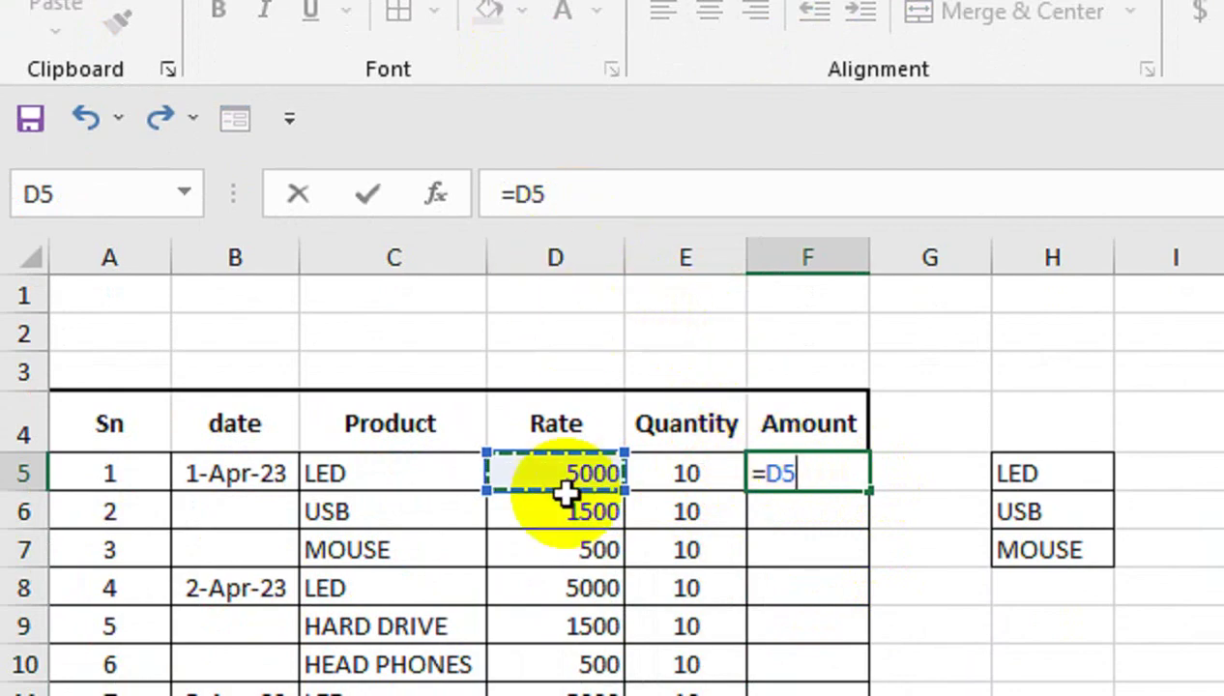
{"action": "type", "text": "*"}
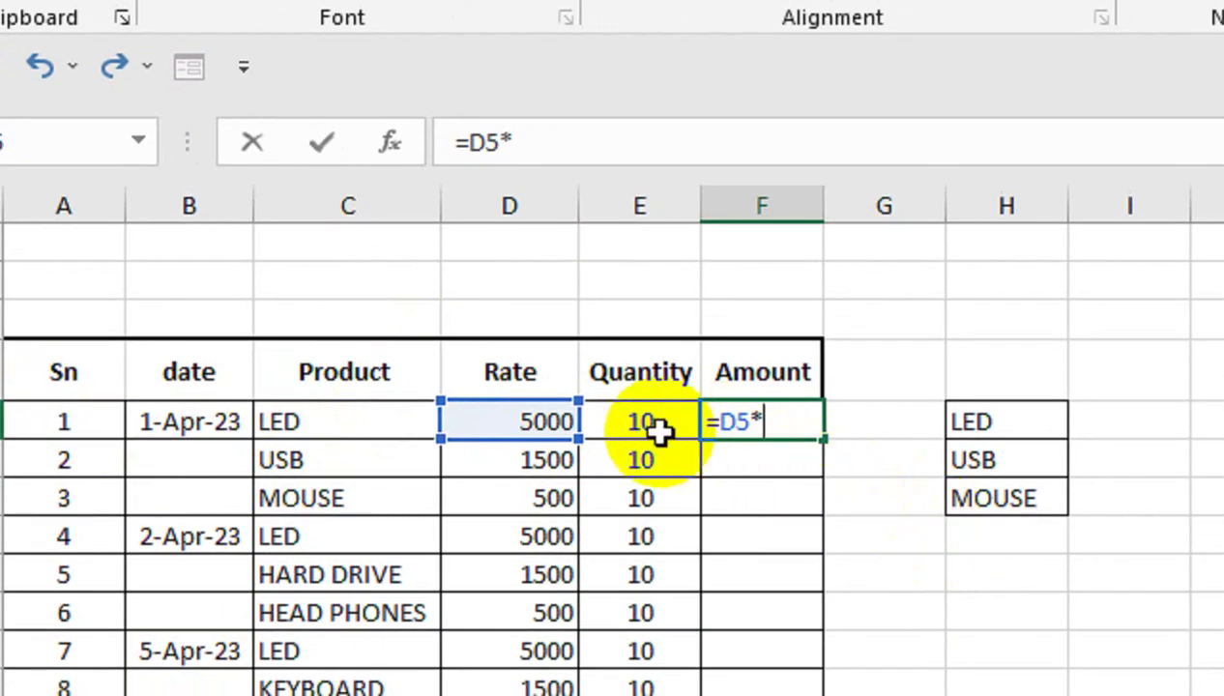
{"action": "left_click", "coordinate": [688, 477]}
{"action": "key", "text": "Return"}
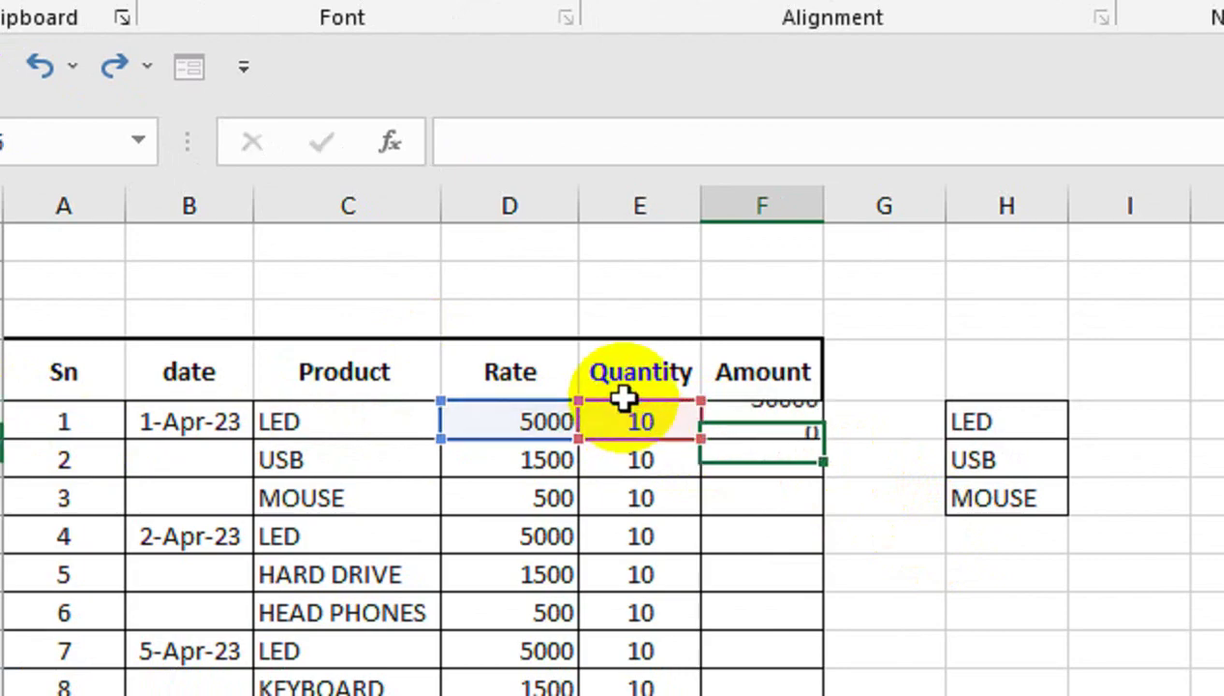
Change the first LED quantity in E5 to 20 and fill the Amount formula from F5 down to F16
{"action": "left_click", "coordinate": [618, 416]}
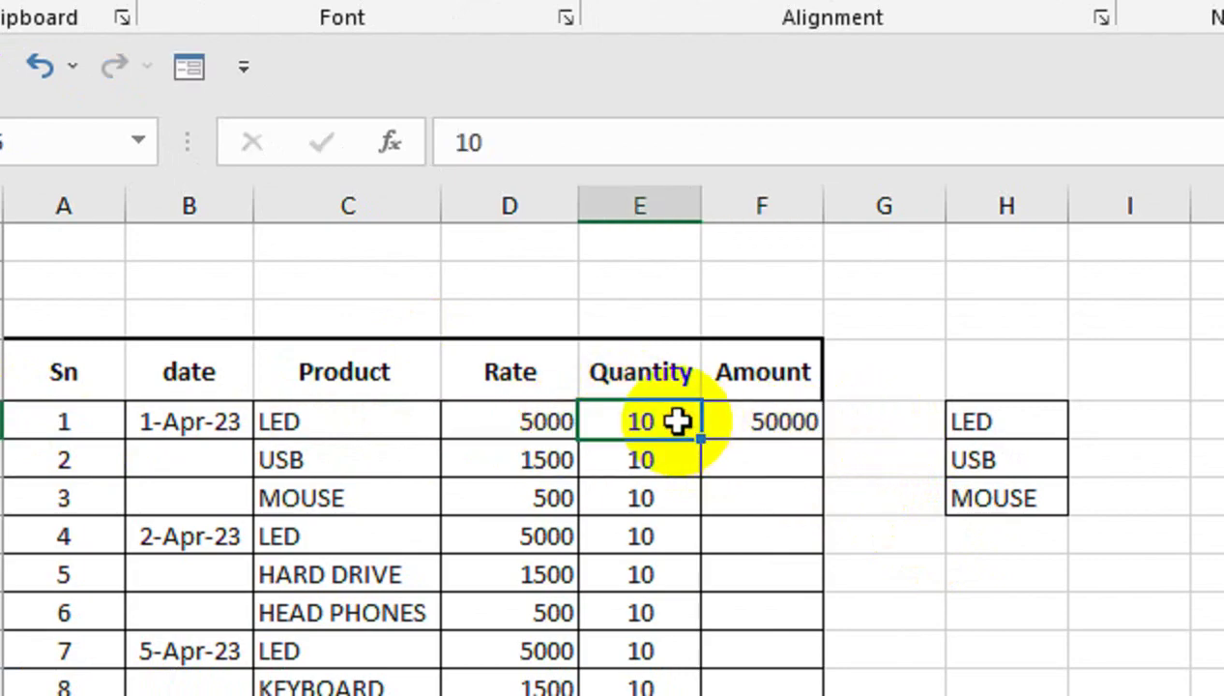
{"action": "type", "text": "20"}
{"action": "key", "text": "Return"}
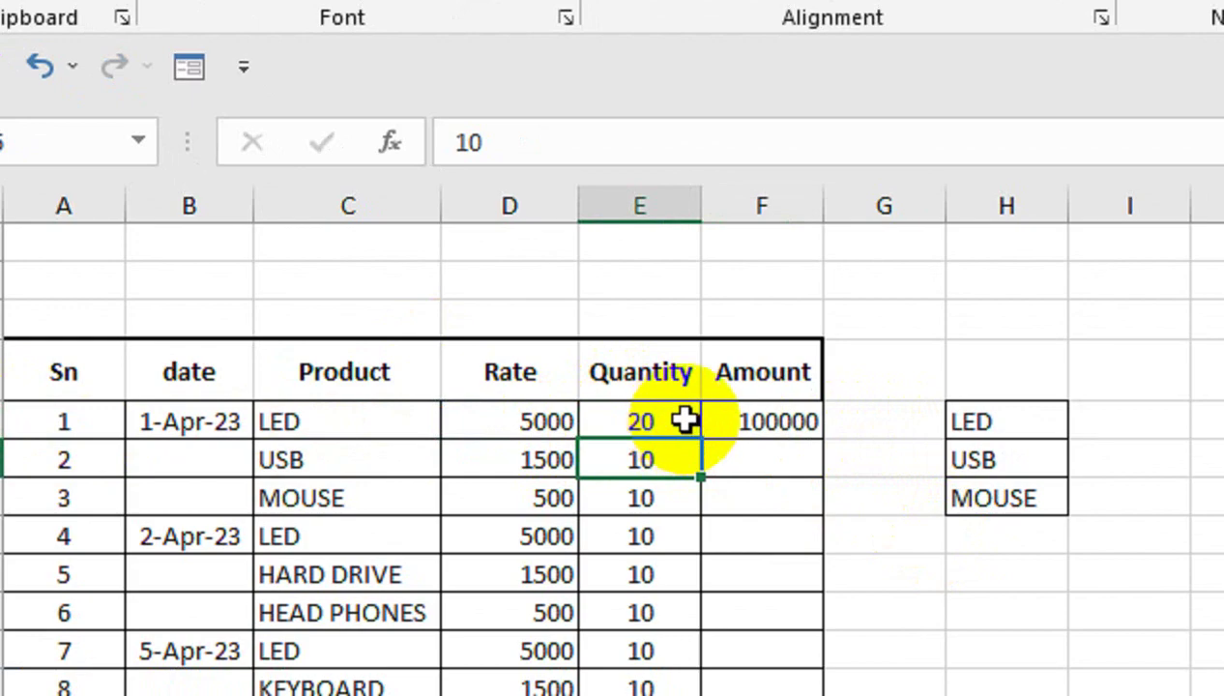
{"action": "left_click", "coordinate": [804, 423]}
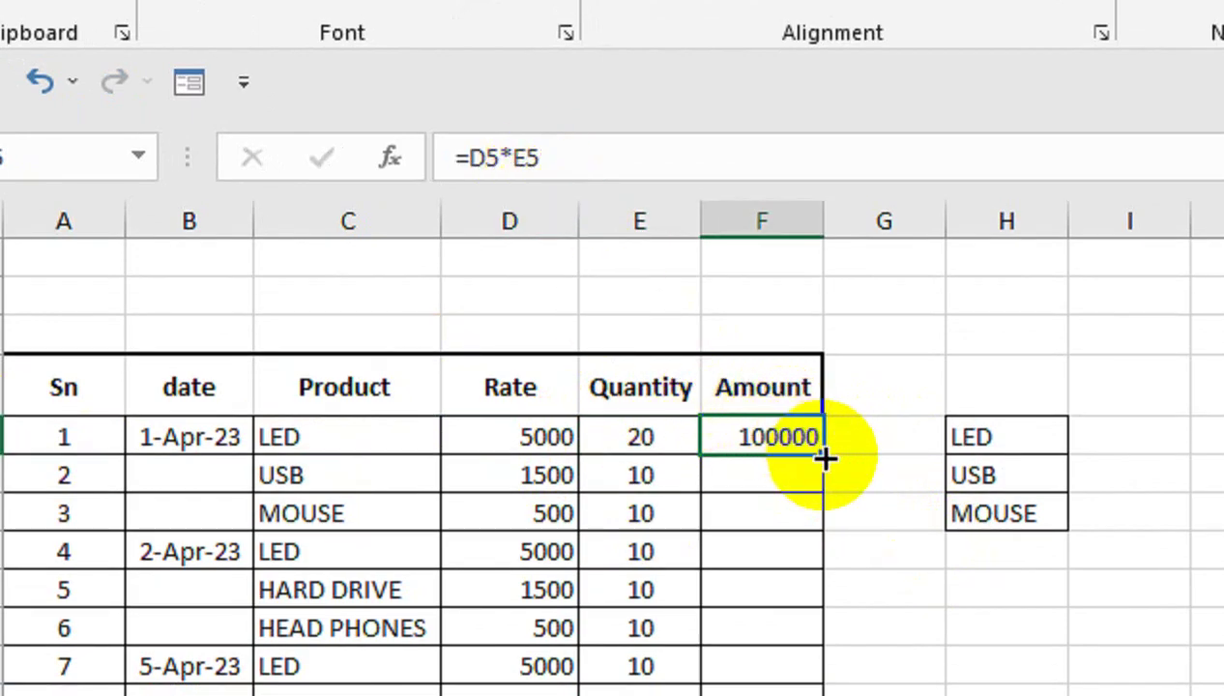
{"action": "left_click_drag", "start_coordinate": [823, 455], "coordinate": [856, 585]}
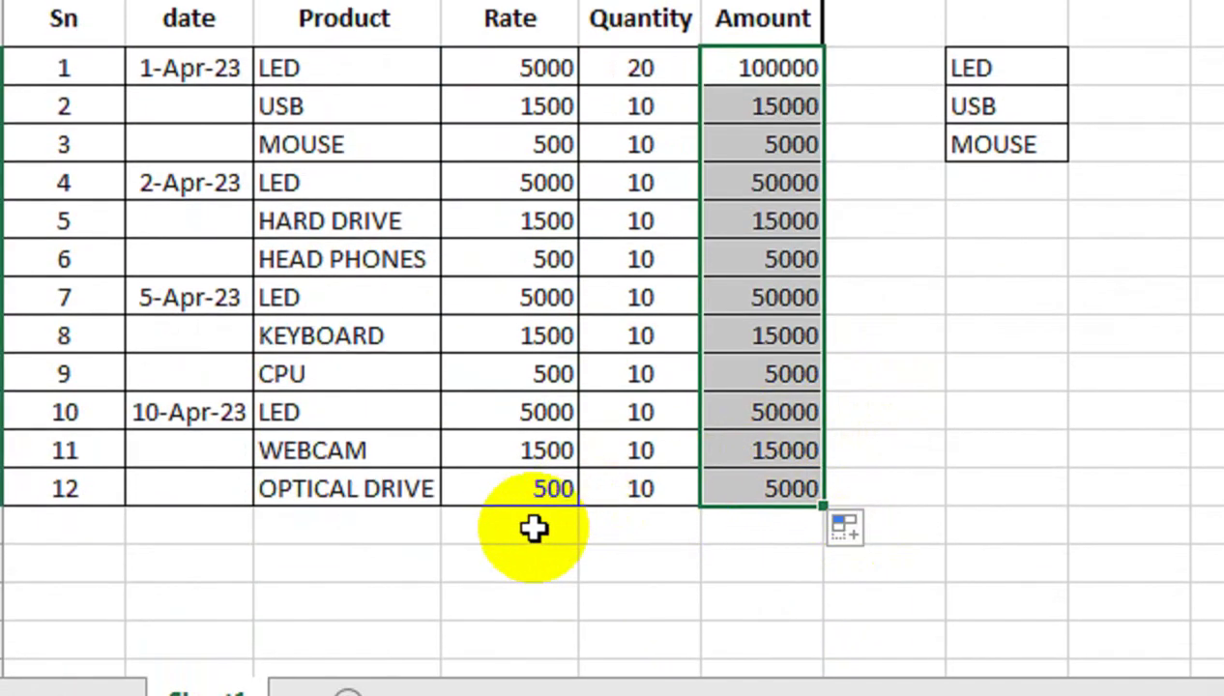
Merge cells C17 to E17 below the table and enter the label TOTAL AMOUNT in them
{"action": "left_click_drag", "start_coordinate": [379, 522], "coordinate": [566, 558]}
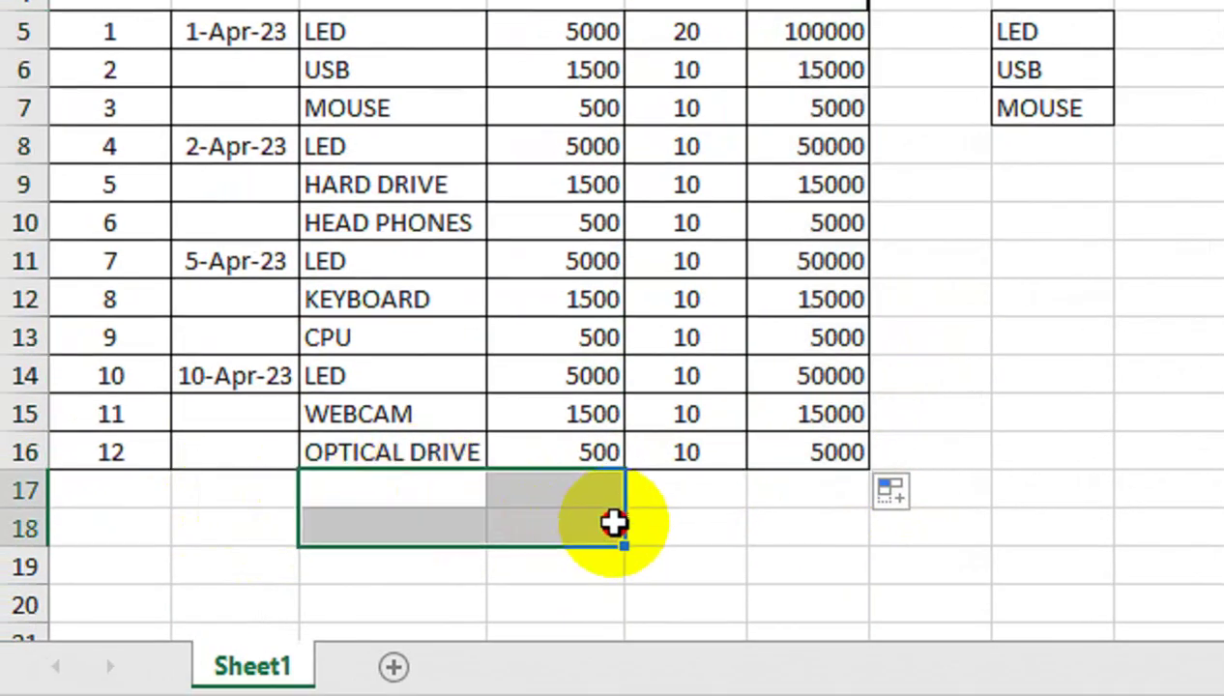
{"action": "left_click_drag", "start_coordinate": [614, 524], "coordinate": [661, 487]}
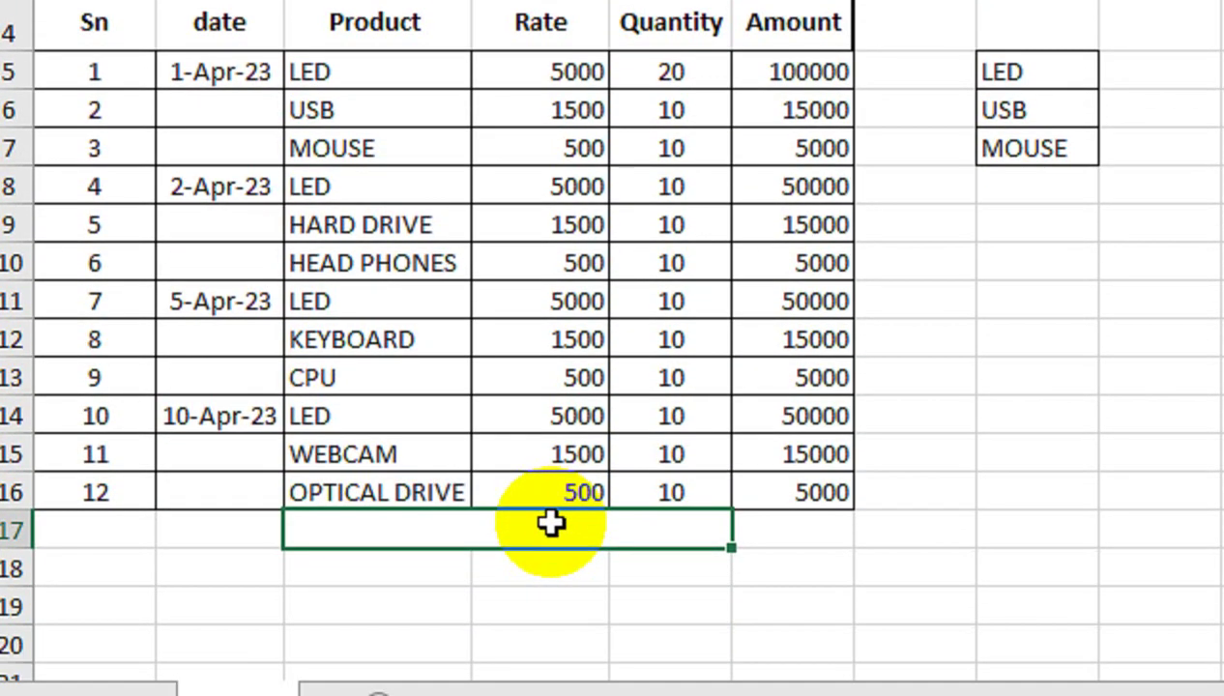
{"action": "key", "text": "BackSpace"}
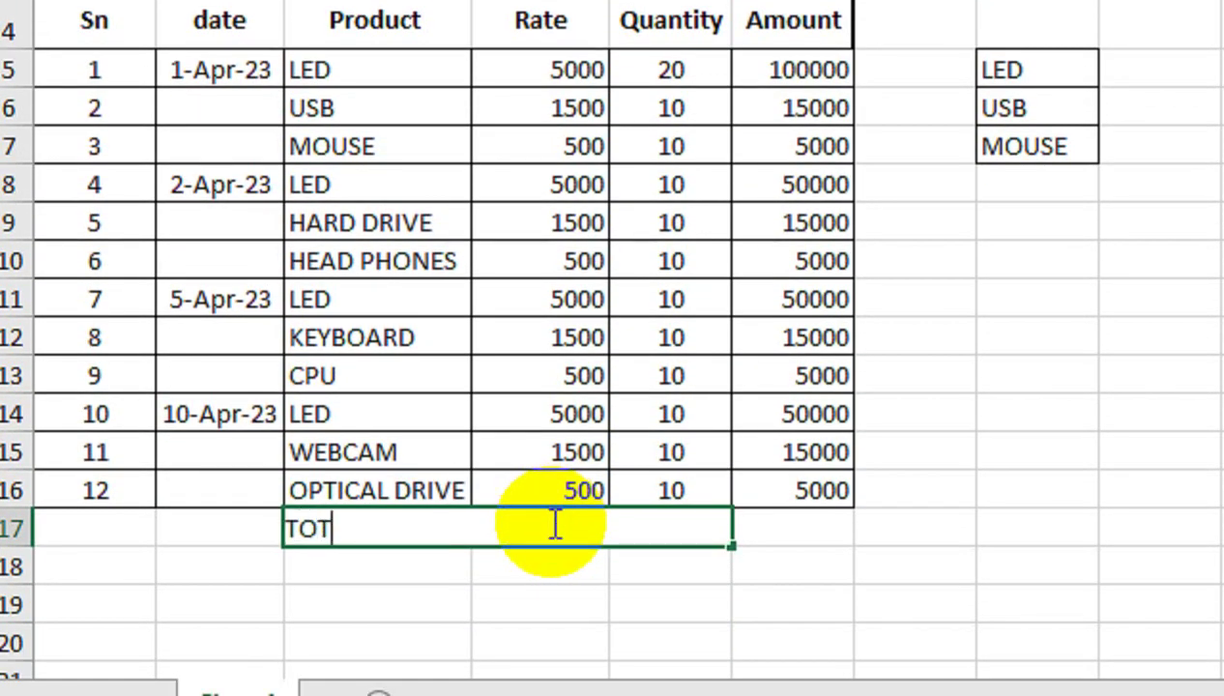
{"action": "key", "text": "Tab"}
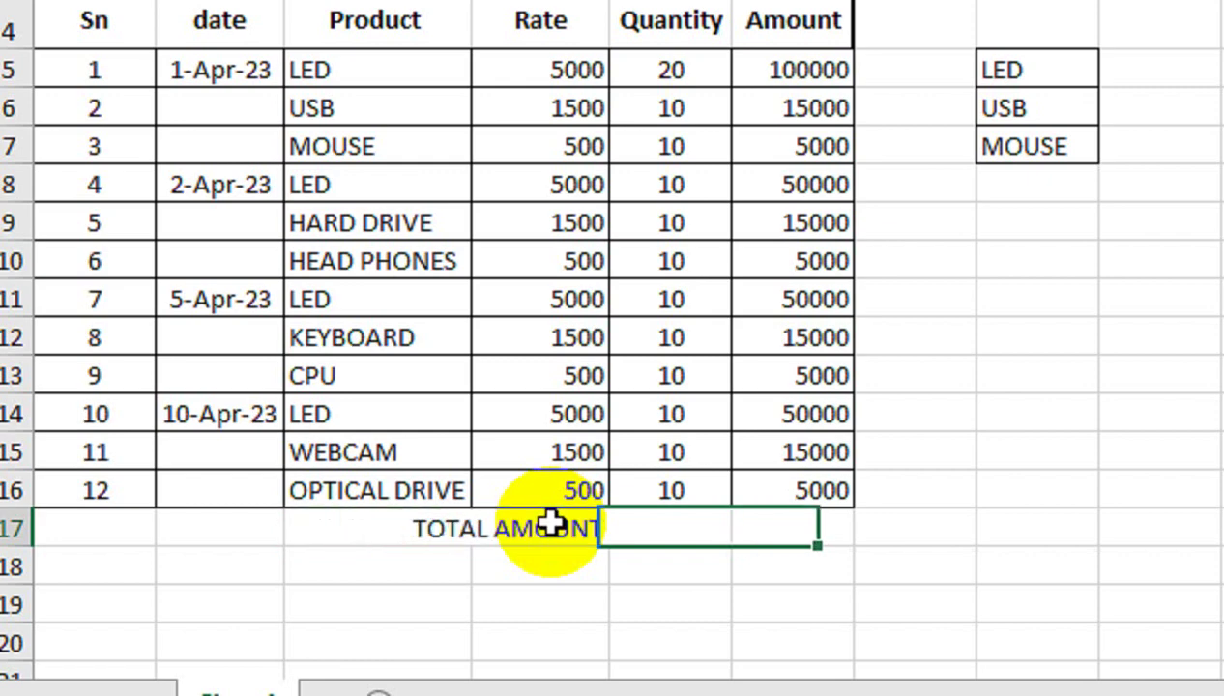
Calculate the total of the Amount column in F17 with the formula =SUM(F5:F16)
{"action": "type", "text": "=SUM("}
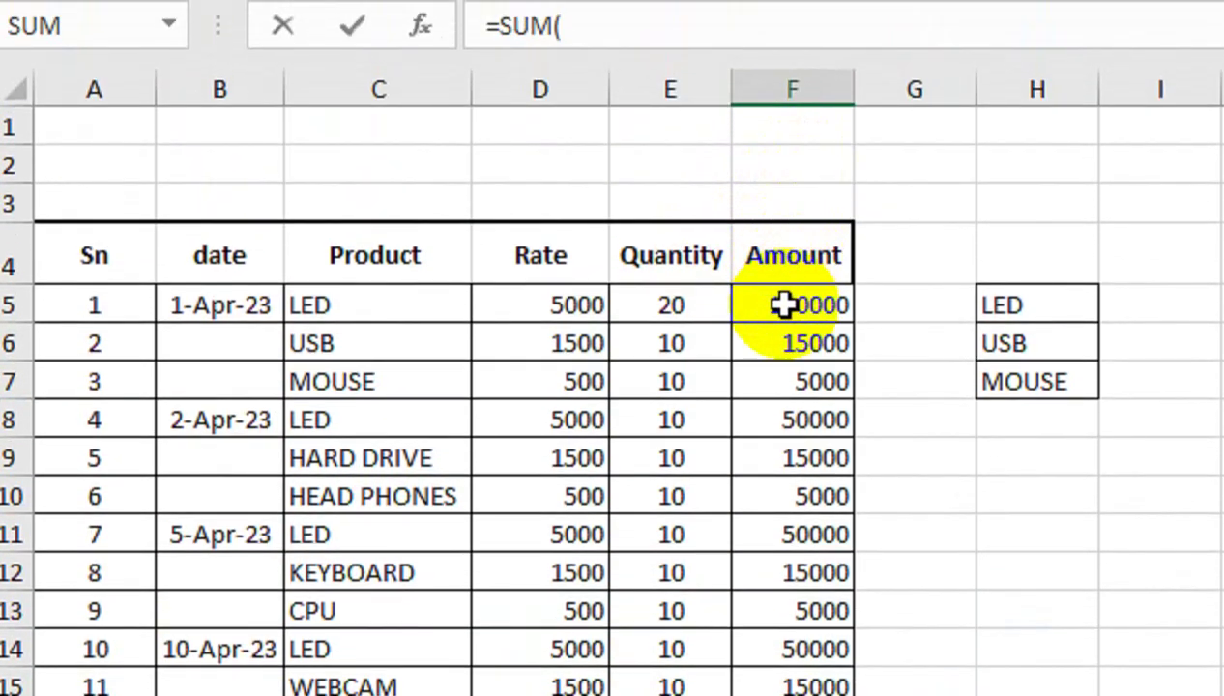
{"action": "left_click_drag", "start_coordinate": [785, 199], "coordinate": [784, 418]}
{"action": "mouse_move", "coordinate": [783, 525]}
{"action": "left_mouse_down"}
{"action": "mouse_move", "coordinate": [785, 539]}
{"action": "mouse_move", "coordinate": [784, 523]}
{"action": "left_mouse_up"}
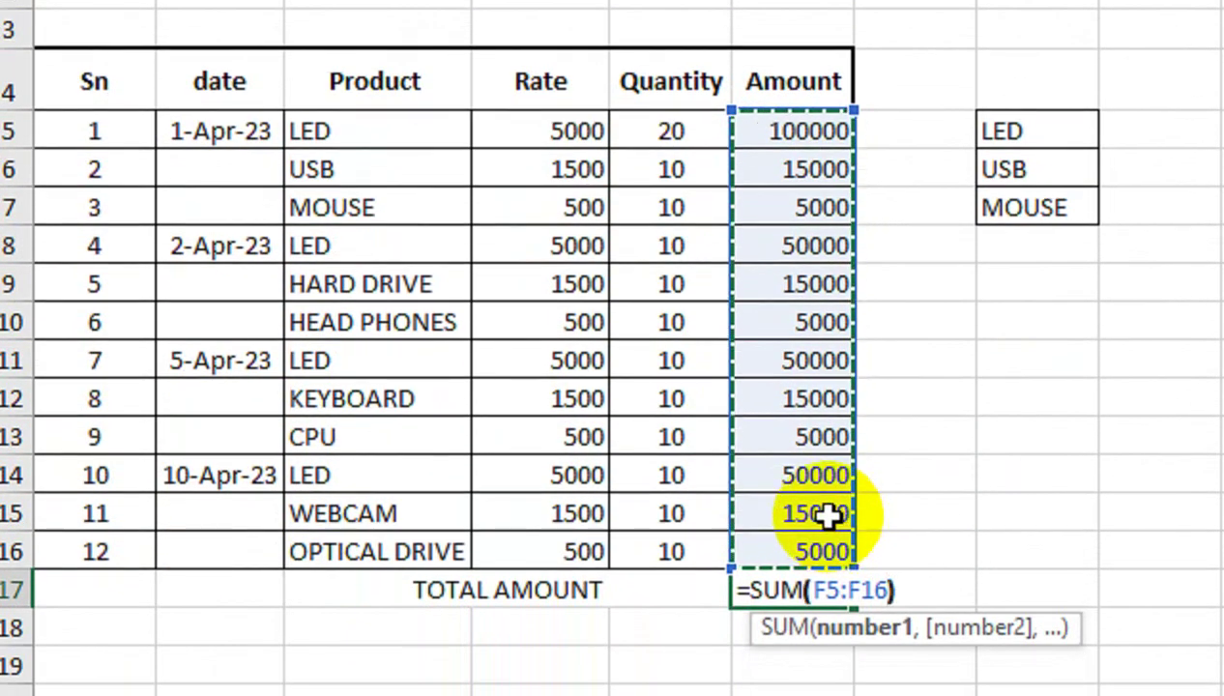
{"action": "key", "text": "Return"}
Apply all borders to the total row from A17 to F17
{"action": "left_click", "coordinate": [780, 598]}
{"action": "left_click_drag", "start_coordinate": [780, 526], "coordinate": [80, 520]}
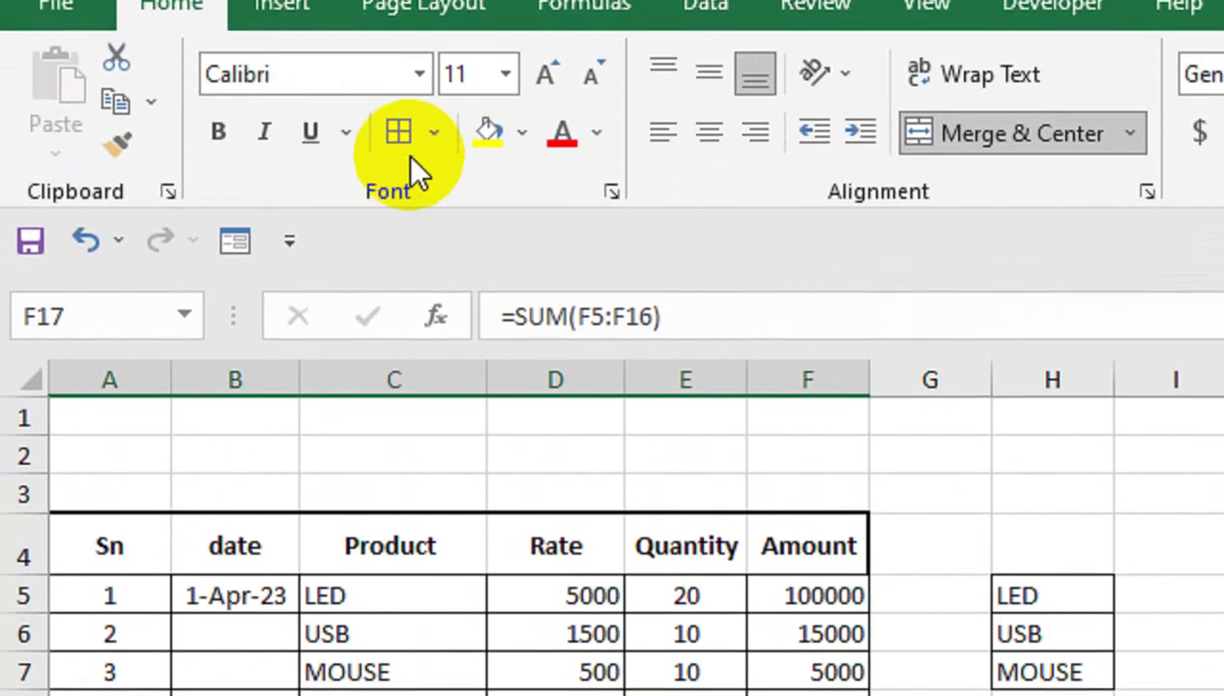
{"action": "left_click", "coordinate": [426, 135]}
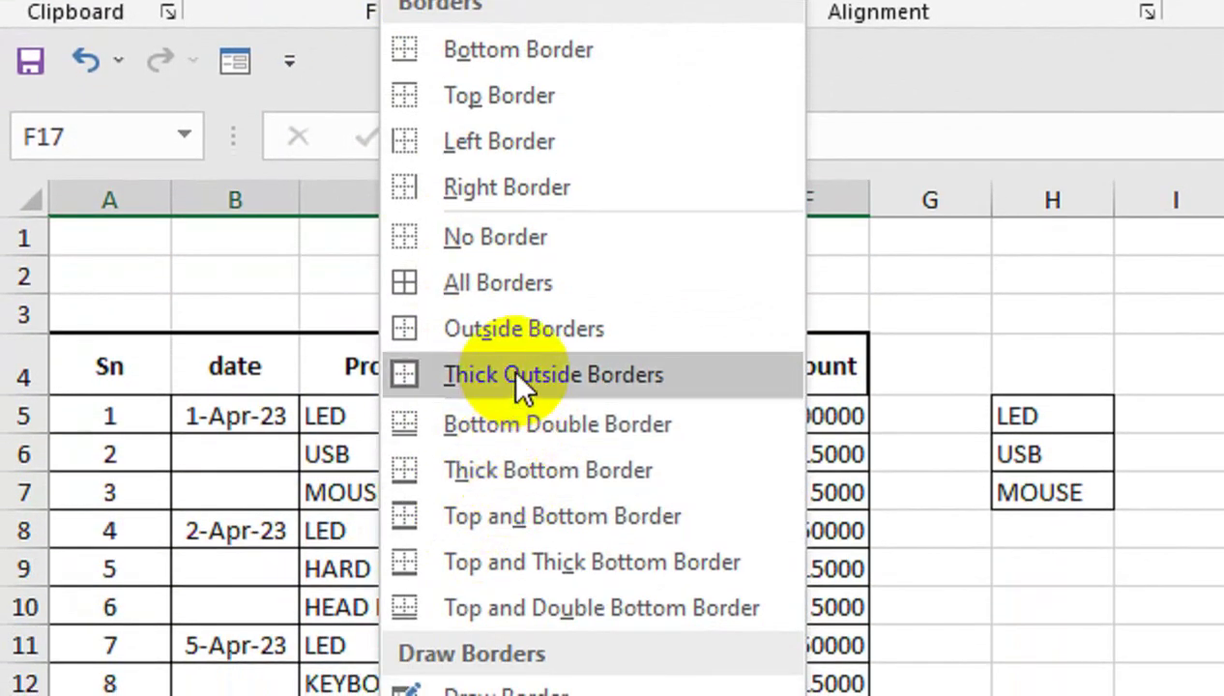
{"action": "left_click", "coordinate": [473, 497]}
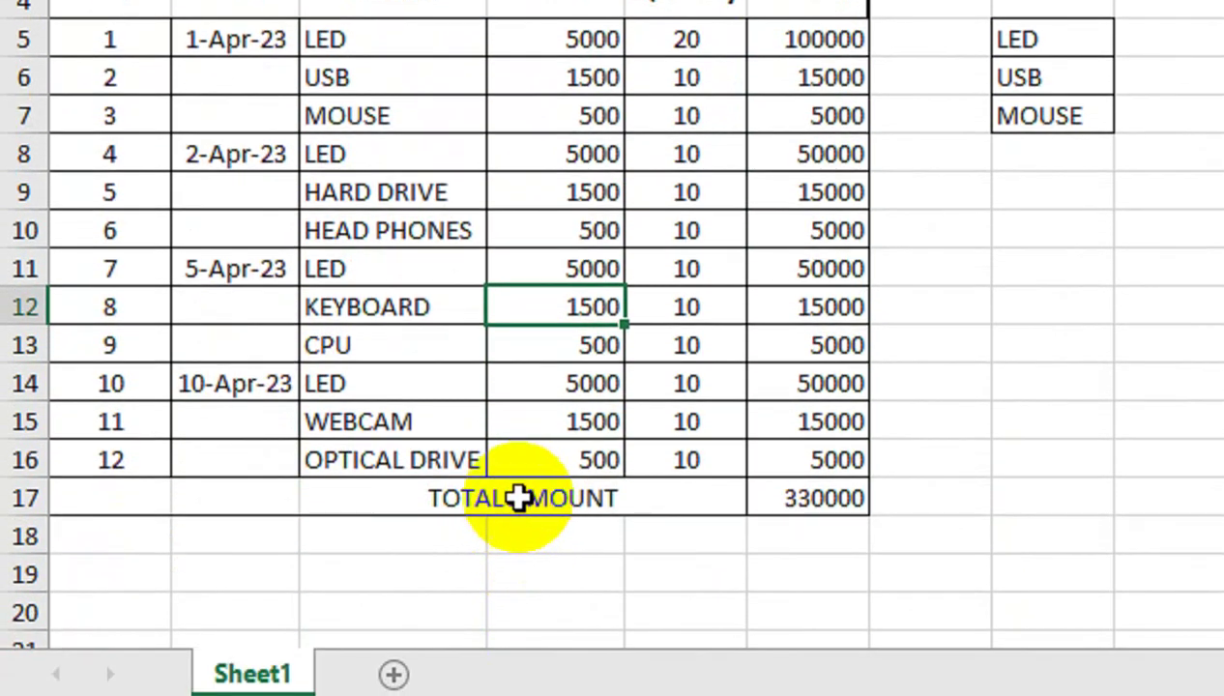
Make the TOTAL AMOUNT label bold and set its font size to 14
{"action": "left_click", "coordinate": [519, 495]}
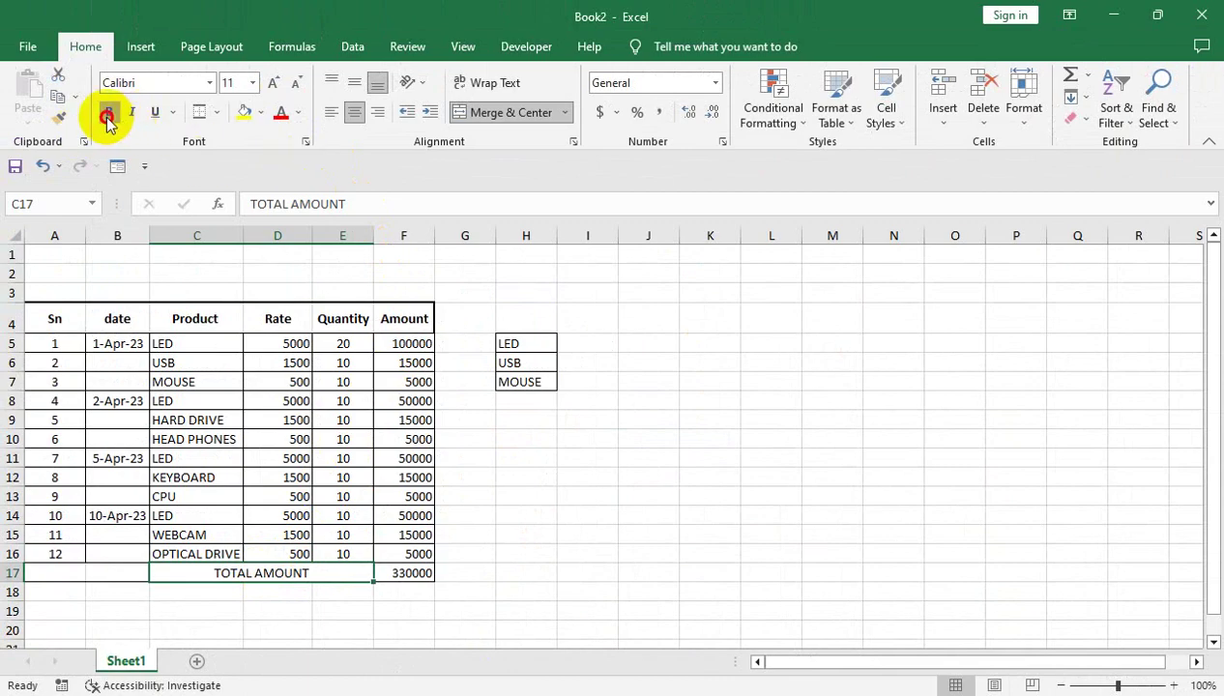
{"action": "left_click", "coordinate": [106, 116]}
{"action": "left_click", "coordinate": [269, 84]}
{"action": "left_click", "coordinate": [269, 84]}
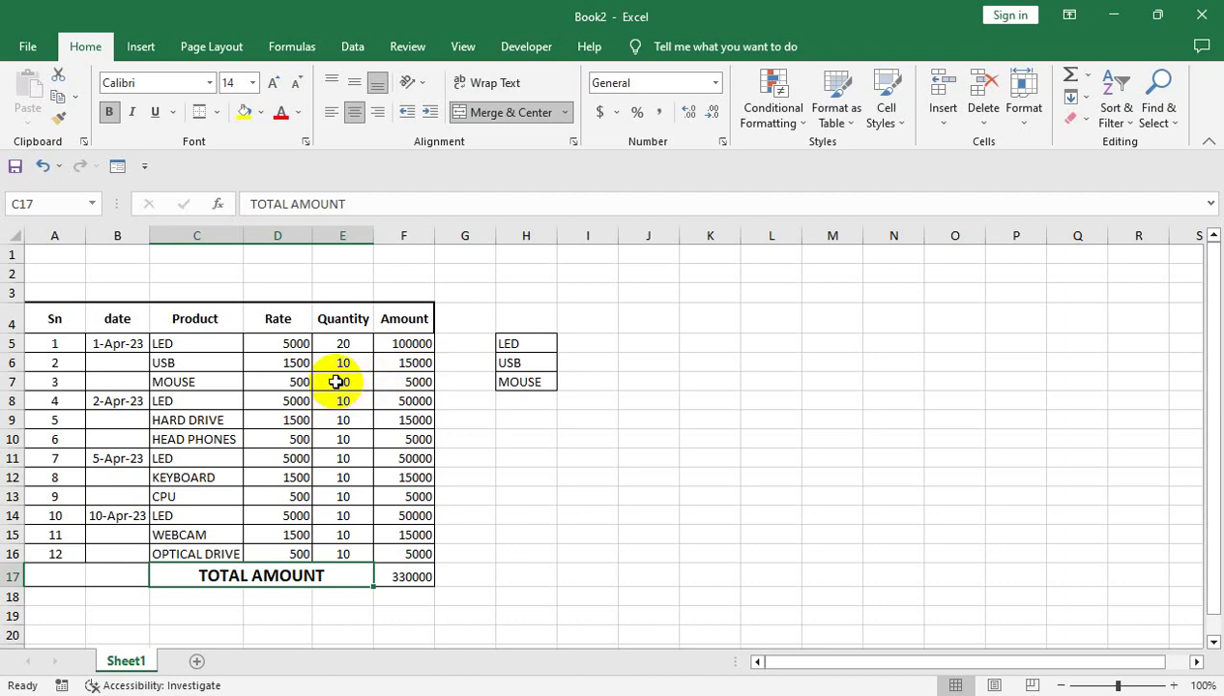
Set the header row A4 to F4 to font size 14 and widen the Quantity and Amount columns to fit
{"action": "left_click_drag", "start_coordinate": [405, 319], "coordinate": [54, 319]}
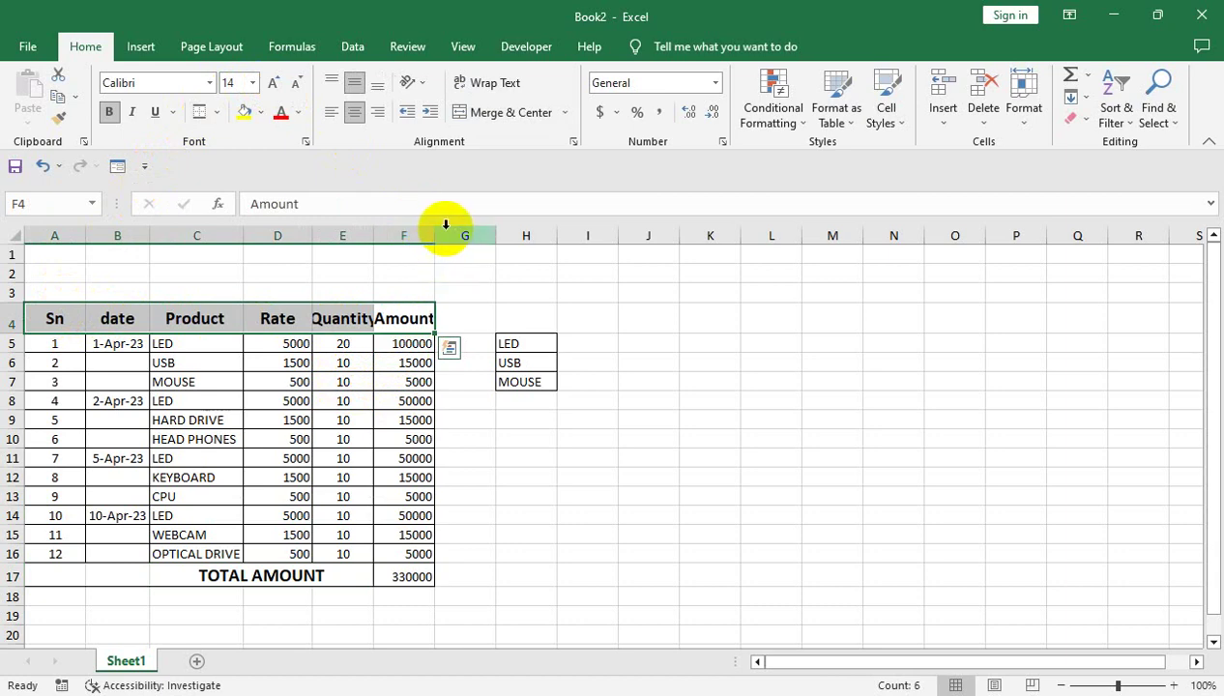
{"action": "left_click_drag", "start_coordinate": [435, 235], "coordinate": [385, 235]}
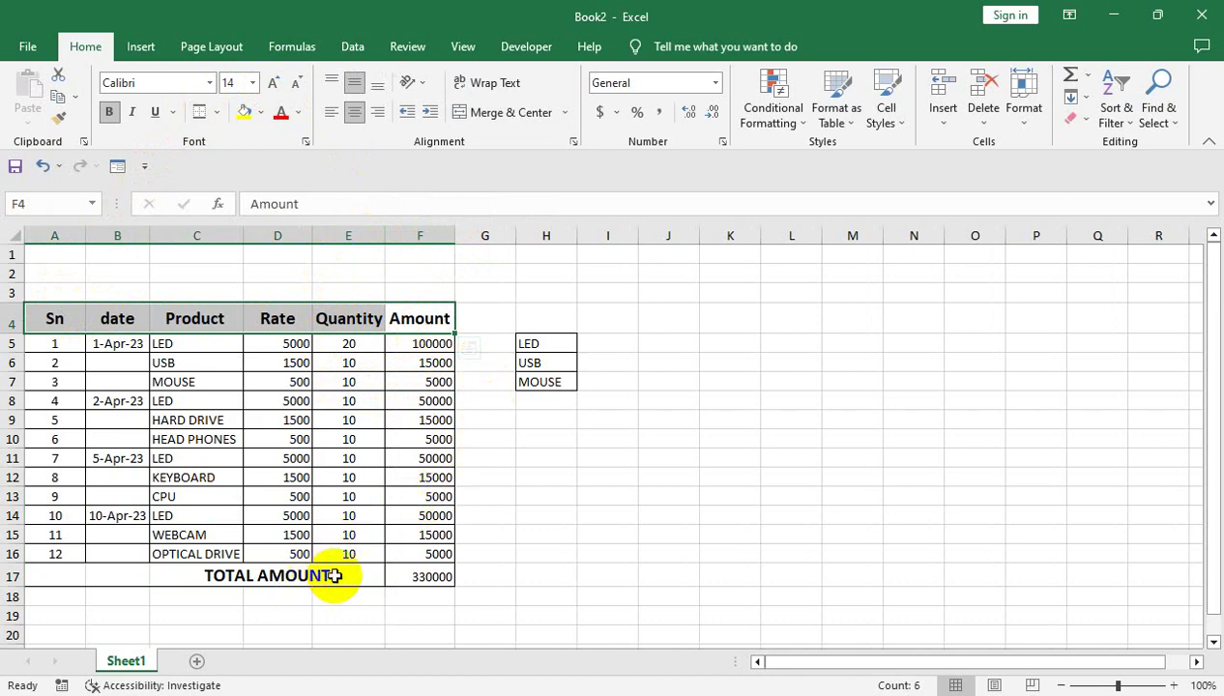
Set the total in F17 to font size 14 and widen columns F and H
{"action": "left_click", "coordinate": [424, 573]}
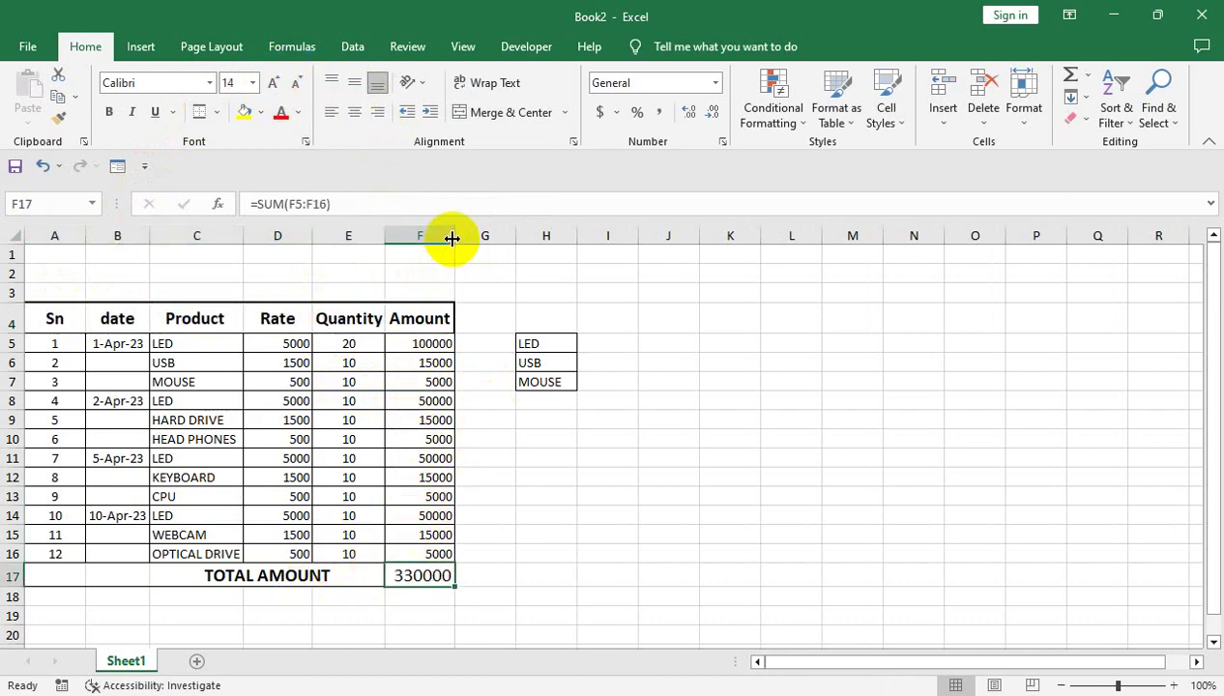
{"action": "left_click_drag", "start_coordinate": [452, 237], "coordinate": [468, 237]}
{"action": "left_click_drag", "start_coordinate": [591, 236], "coordinate": [609, 236]}
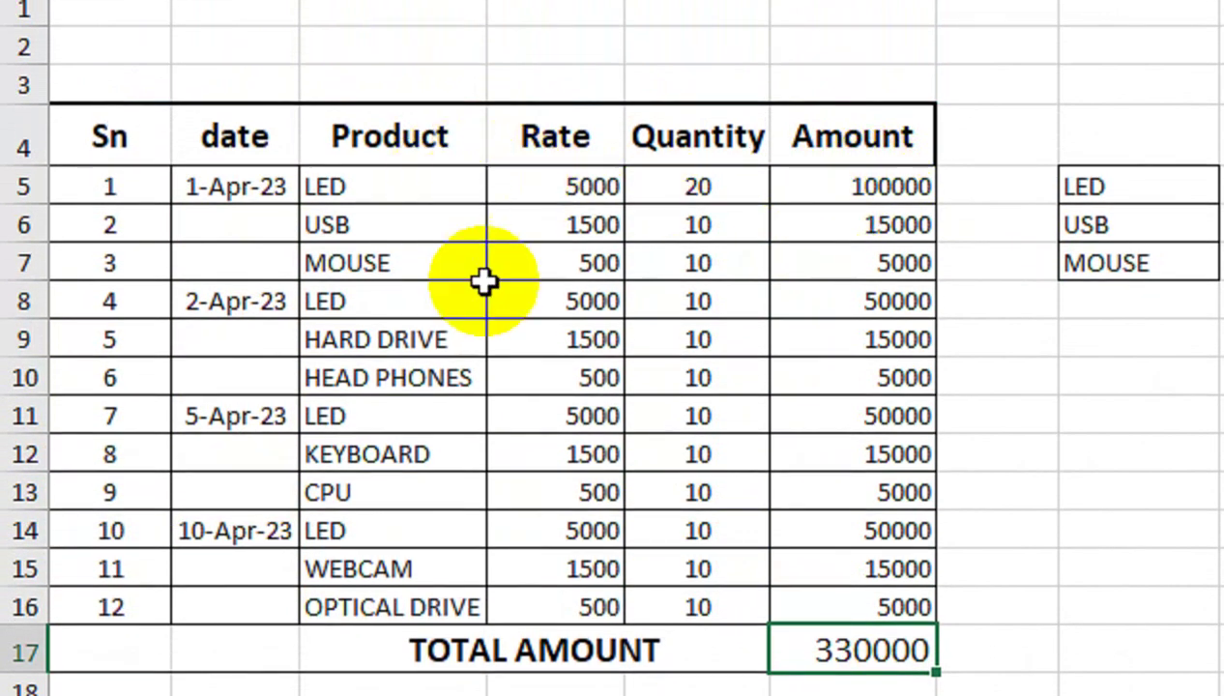
{"action": "left_click", "coordinate": [364, 187]}
{"action": "left_click", "coordinate": [372, 295]}
{"action": "left_click", "coordinate": [379, 418]}
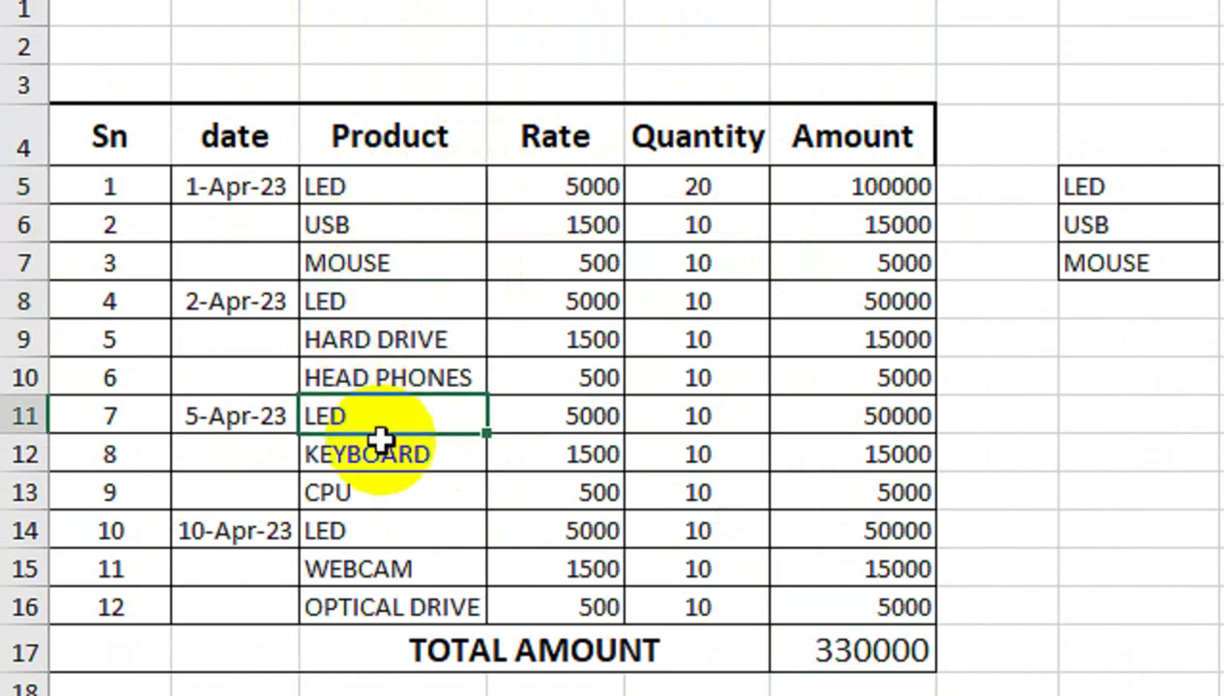
{"action": "left_click", "coordinate": [395, 527]}
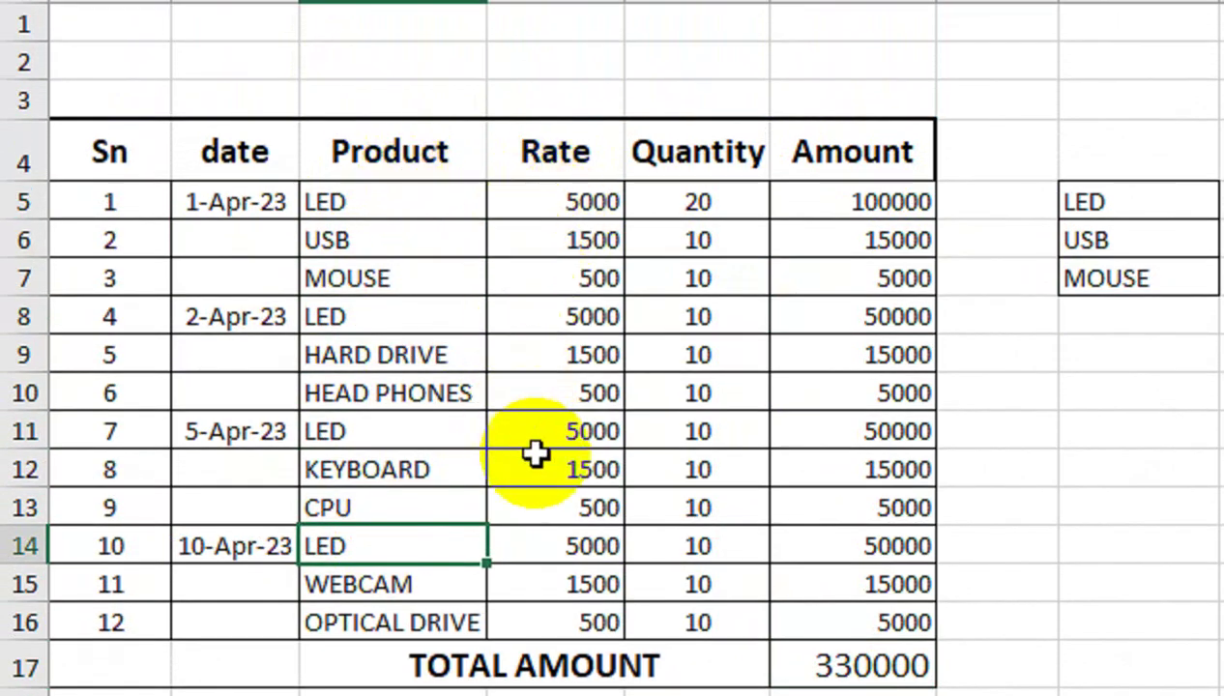
{"action": "left_click", "coordinate": [923, 224]}
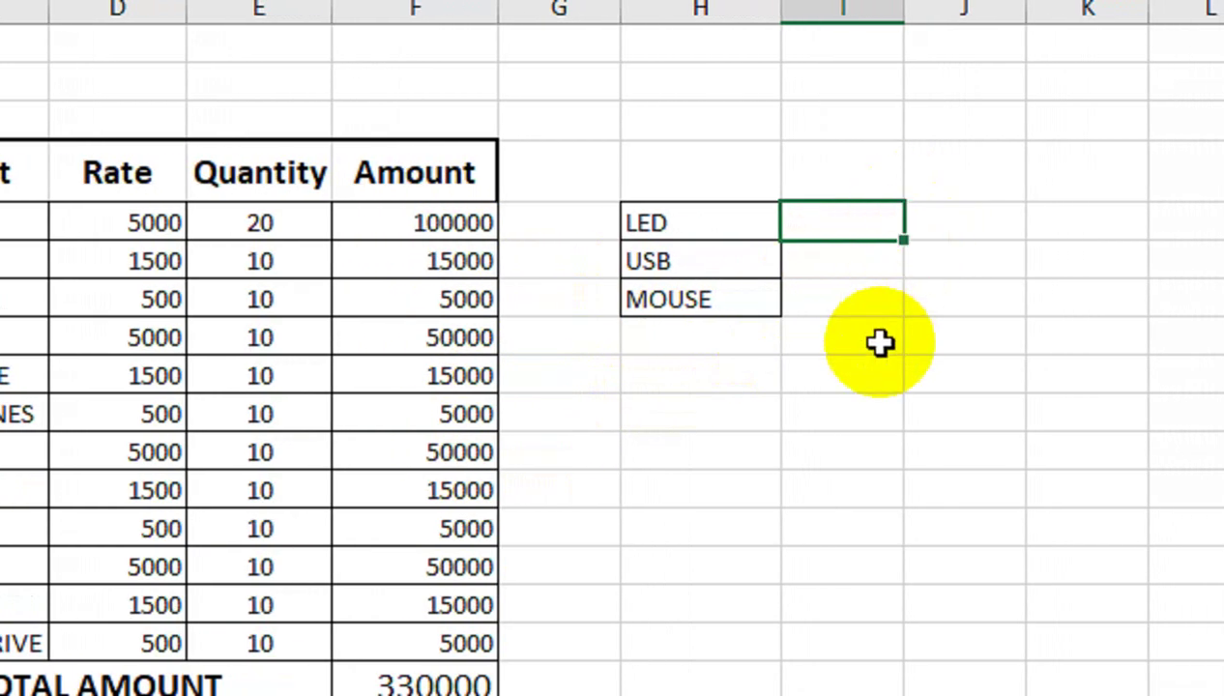
Enter the heading TOTAL INVESTMENT THIS PRODUCT in H4 and format it bold, centered and larger like the table headers
{"action": "left_click", "coordinate": [683, 193]}
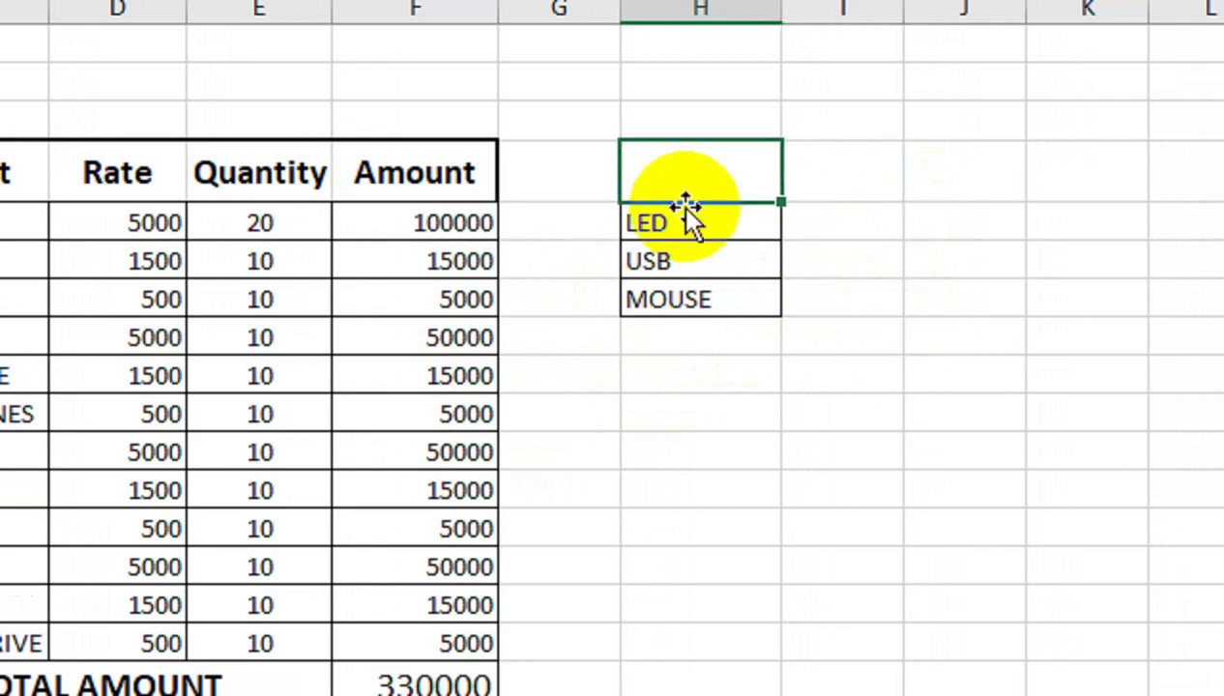
{"action": "type", "text": "TOTA"}
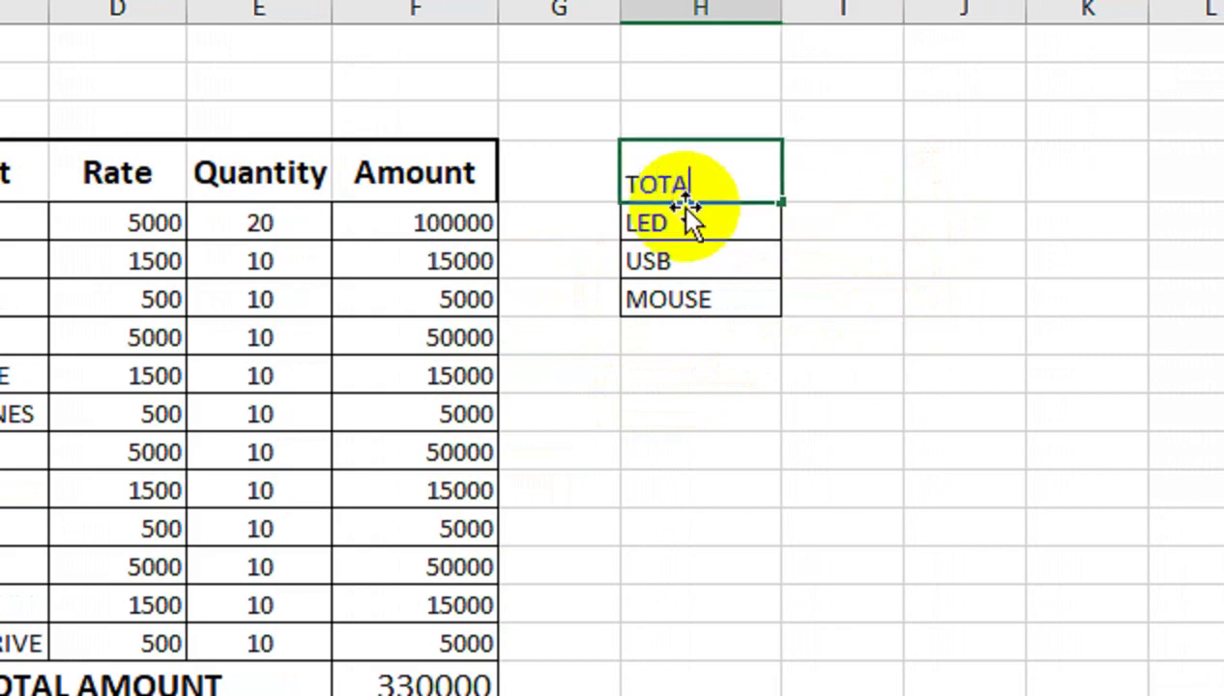
{"action": "type", "text": "L INCV"}
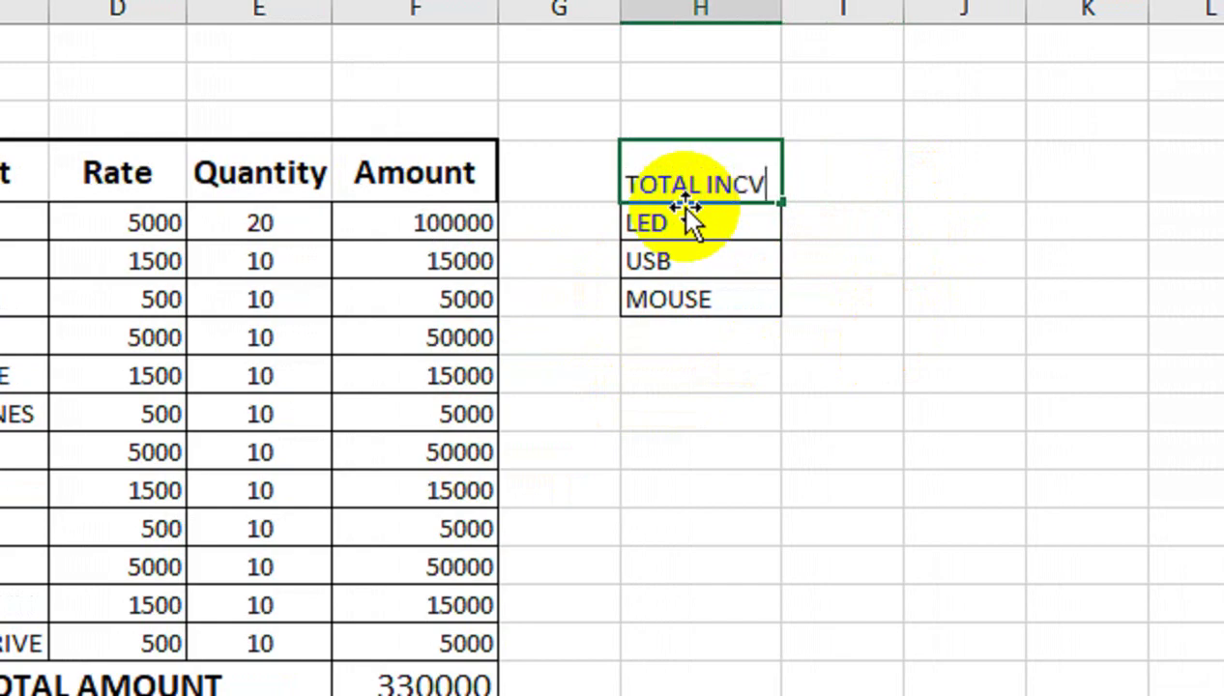
{"action": "key", "text": "BackSpace"}
{"action": "key", "text": "BackSpace"}
{"action": "type", "text": "E"}
{"action": "key", "text": "BackSpace"}
{"action": "type", "text": "VESTMENT "}
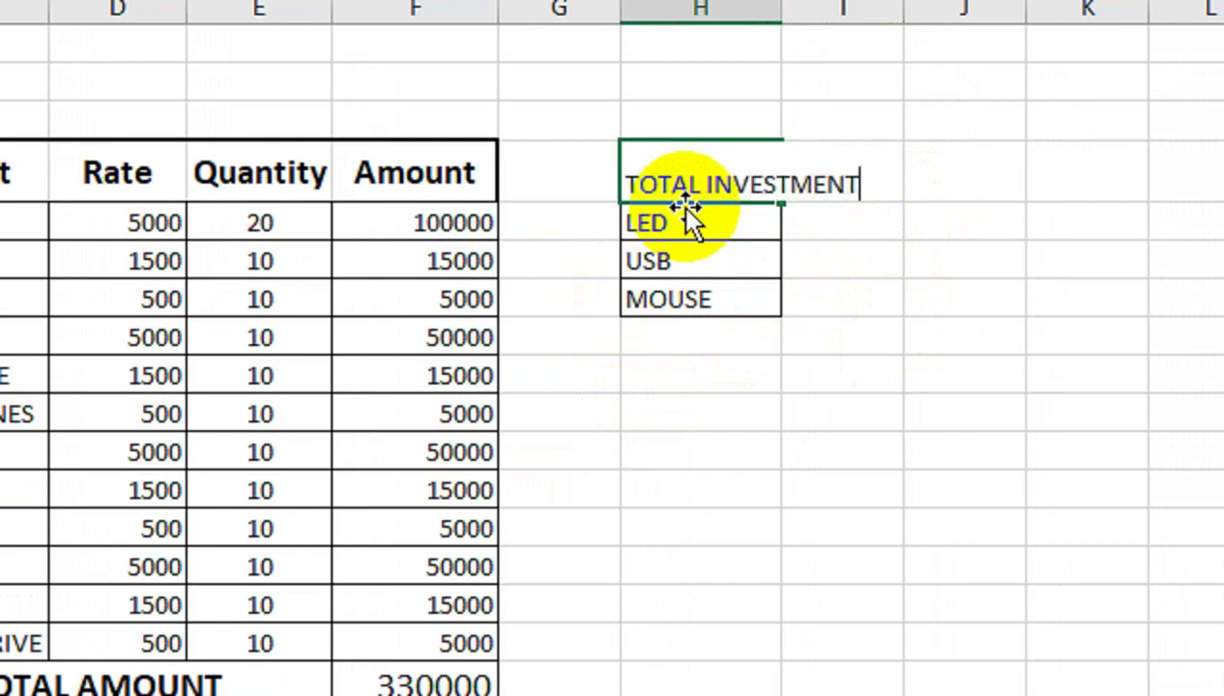
{"action": "type", "text": "THI"}
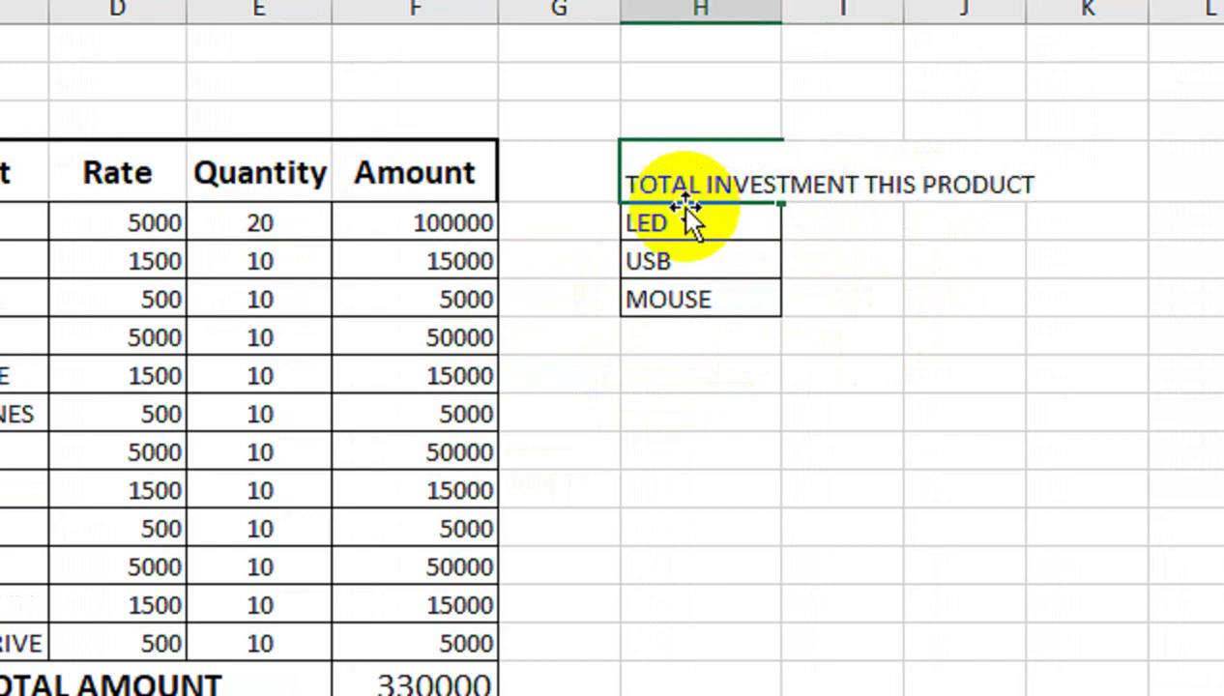
{"action": "key", "text": "Return"}
{"action": "left_click", "coordinate": [690, 182]}
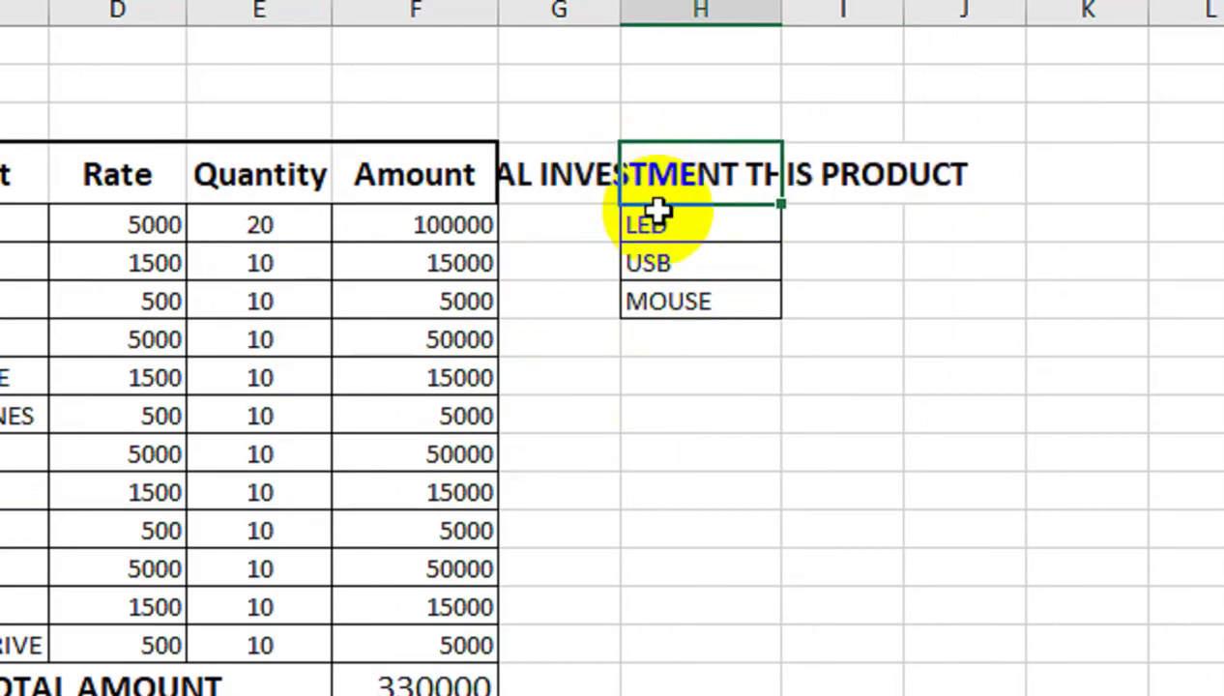
Move the LED, USB and MOUSE list from H5:H7 to I5:I7 and widen column I
{"action": "left_click_drag", "start_coordinate": [716, 228], "coordinate": [777, 295]}
{"action": "left_click_drag", "start_coordinate": [785, 241], "coordinate": [841, 228]}
{"action": "left_click_drag", "start_coordinate": [904, 10], "coordinate": [948, 10]}
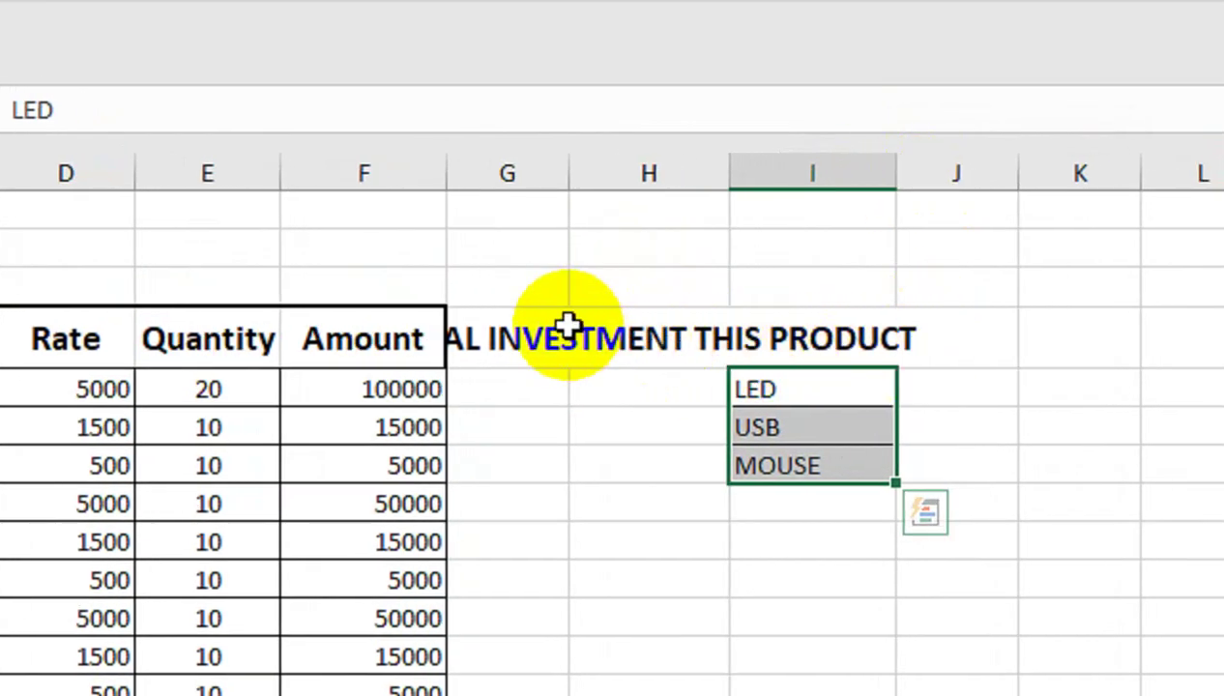
Merge and center the TOTAL INVESTMENT THIS PRODUCT heading across H4 to K4 and widen column J
{"action": "left_click_drag", "start_coordinate": [573, 329], "coordinate": [1085, 336]}
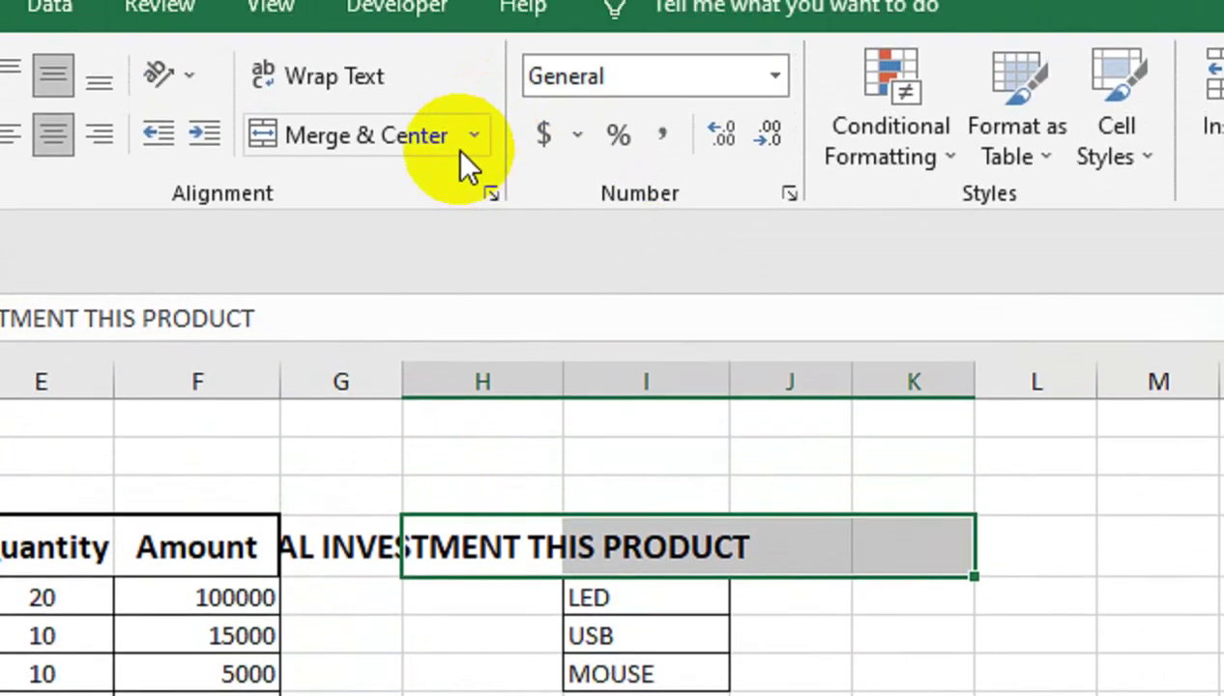
{"action": "left_click", "coordinate": [454, 158]}
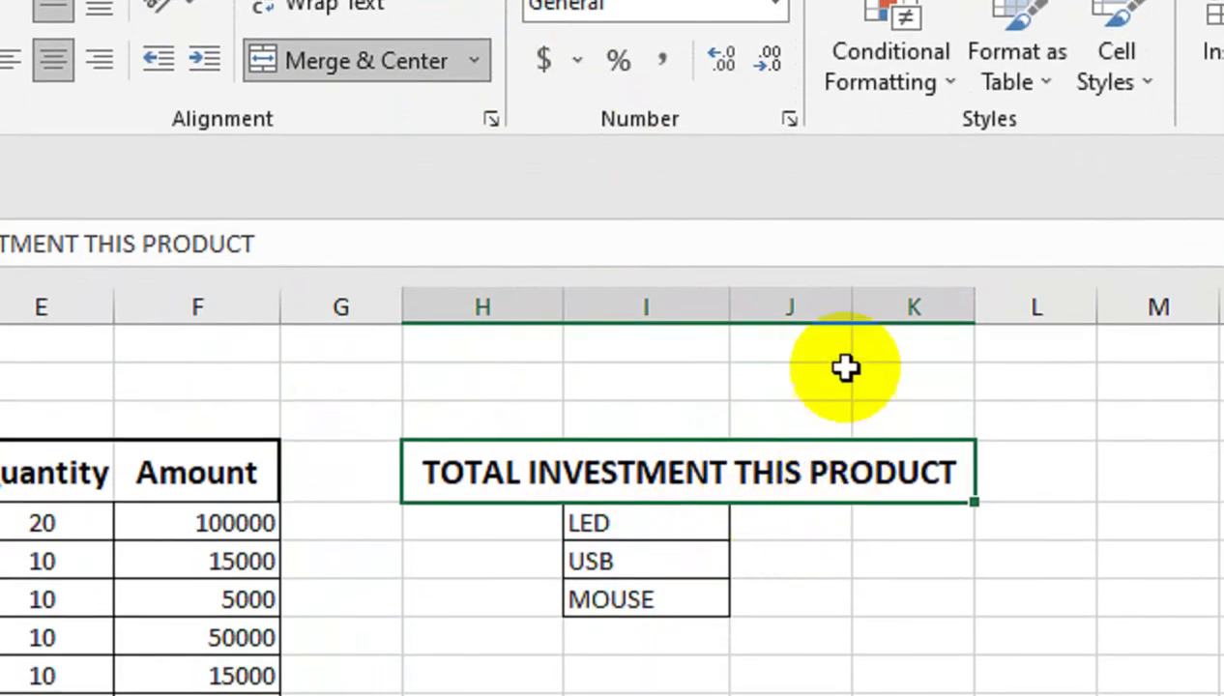
{"action": "left_click_drag", "start_coordinate": [852, 307], "coordinate": [907, 308]}
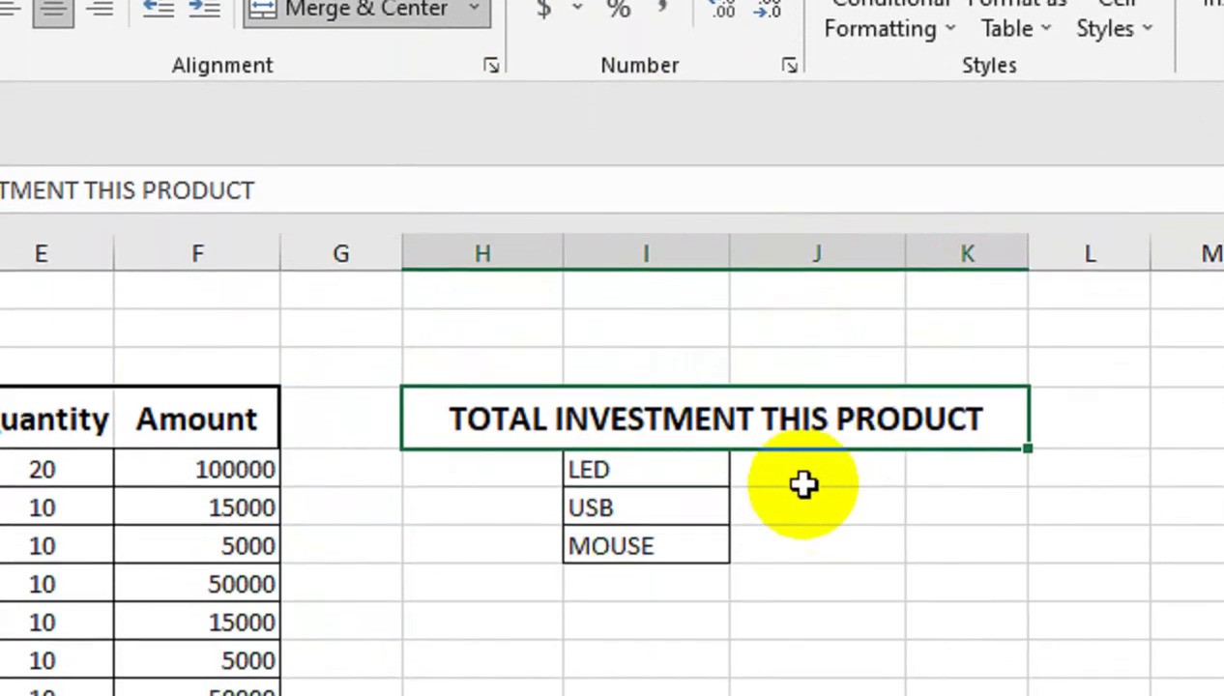
Apply all borders to the empty cells J5 to J7 beside the product list and narrow column G
{"action": "left_click_drag", "start_coordinate": [803, 484], "coordinate": [817, 534]}
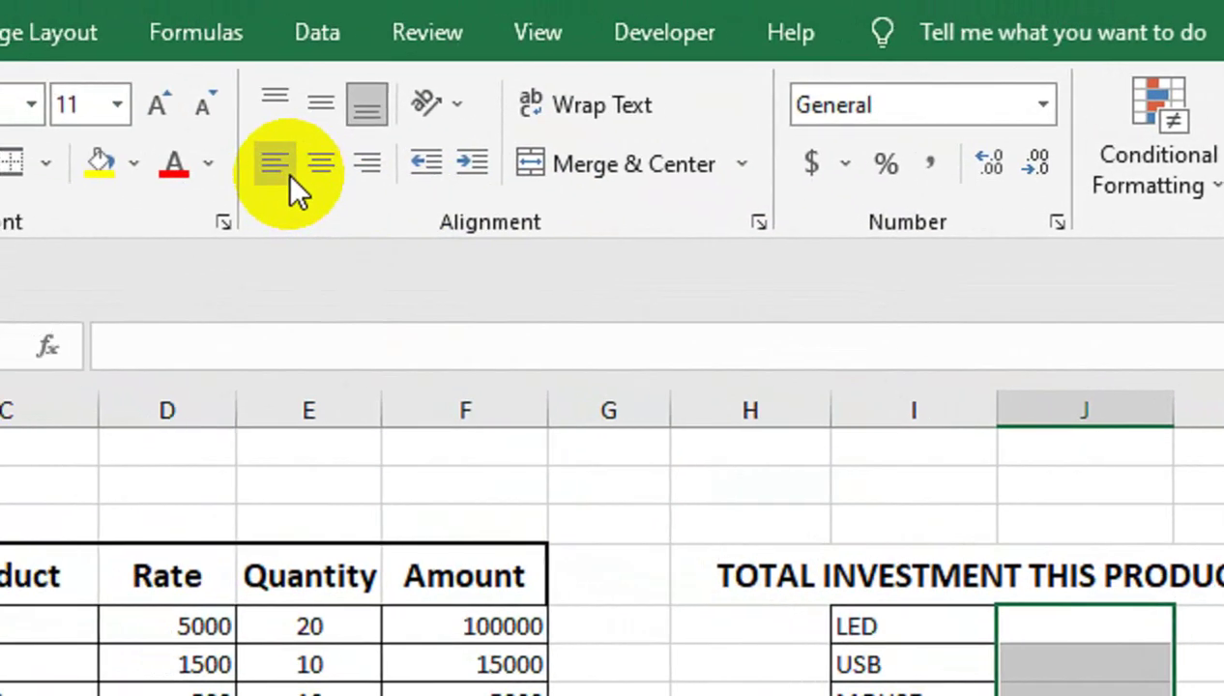
{"action": "left_click", "coordinate": [46, 162]}
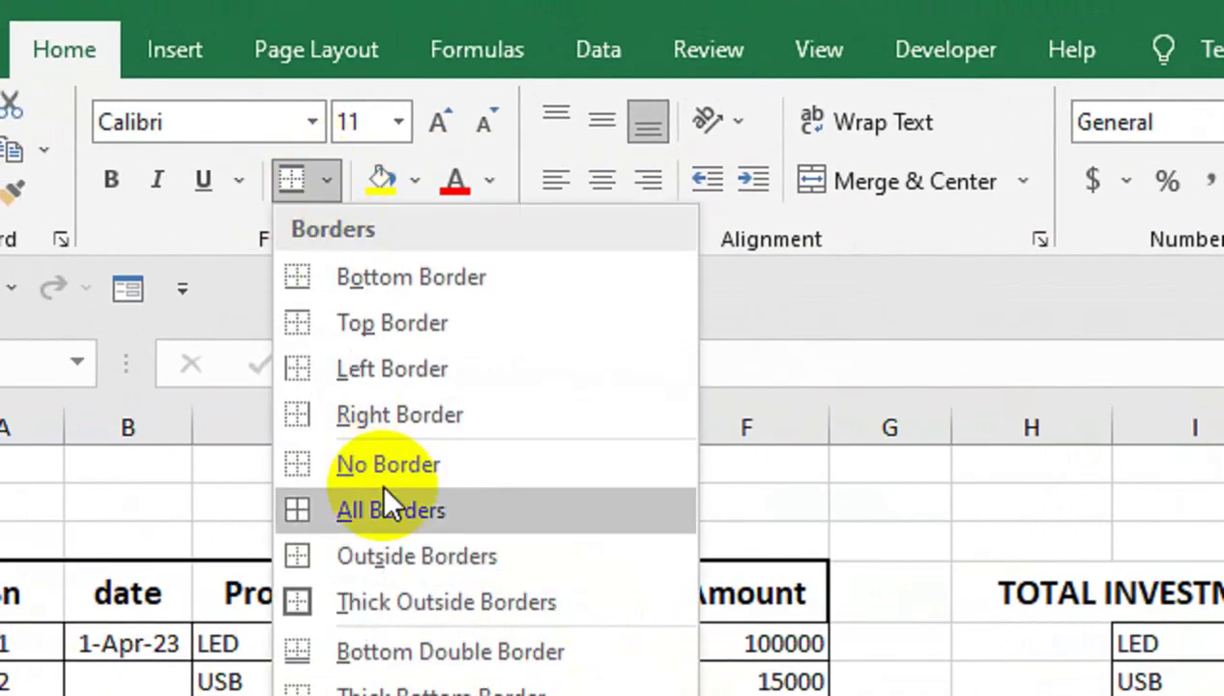
{"action": "left_click", "coordinate": [391, 556]}
{"action": "left_click_drag", "start_coordinate": [954, 432], "coordinate": [919, 431]}
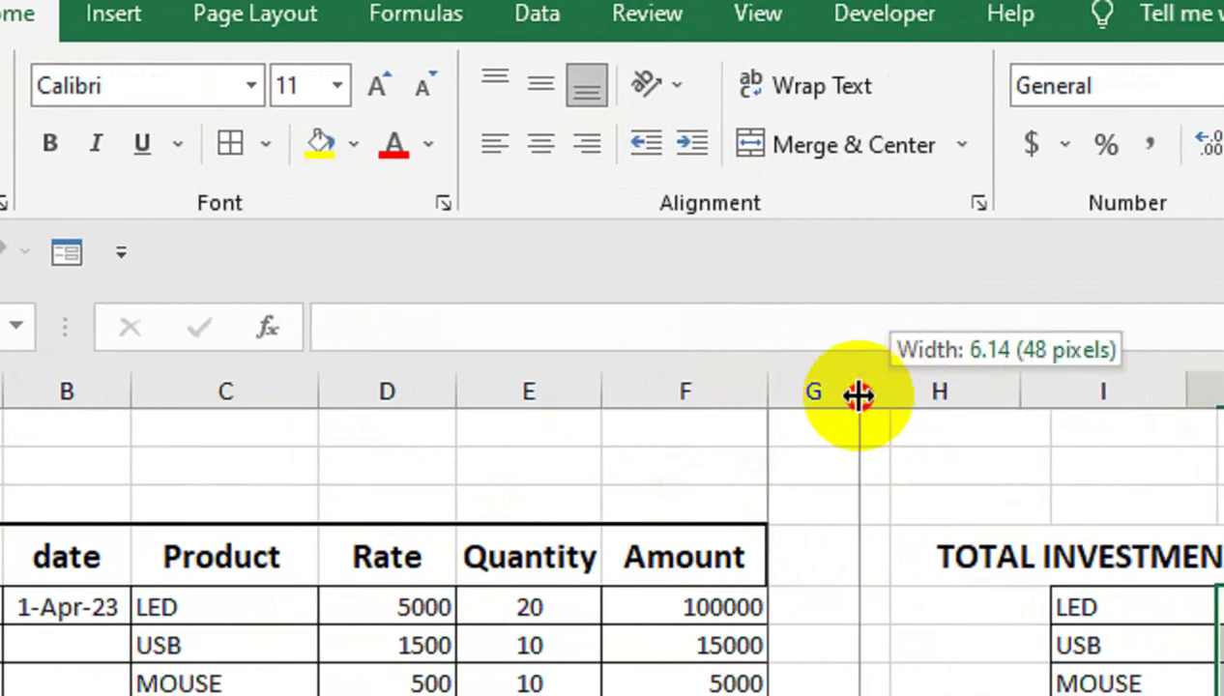
{"action": "left_click_drag", "start_coordinate": [859, 394], "coordinate": [823, 397]}
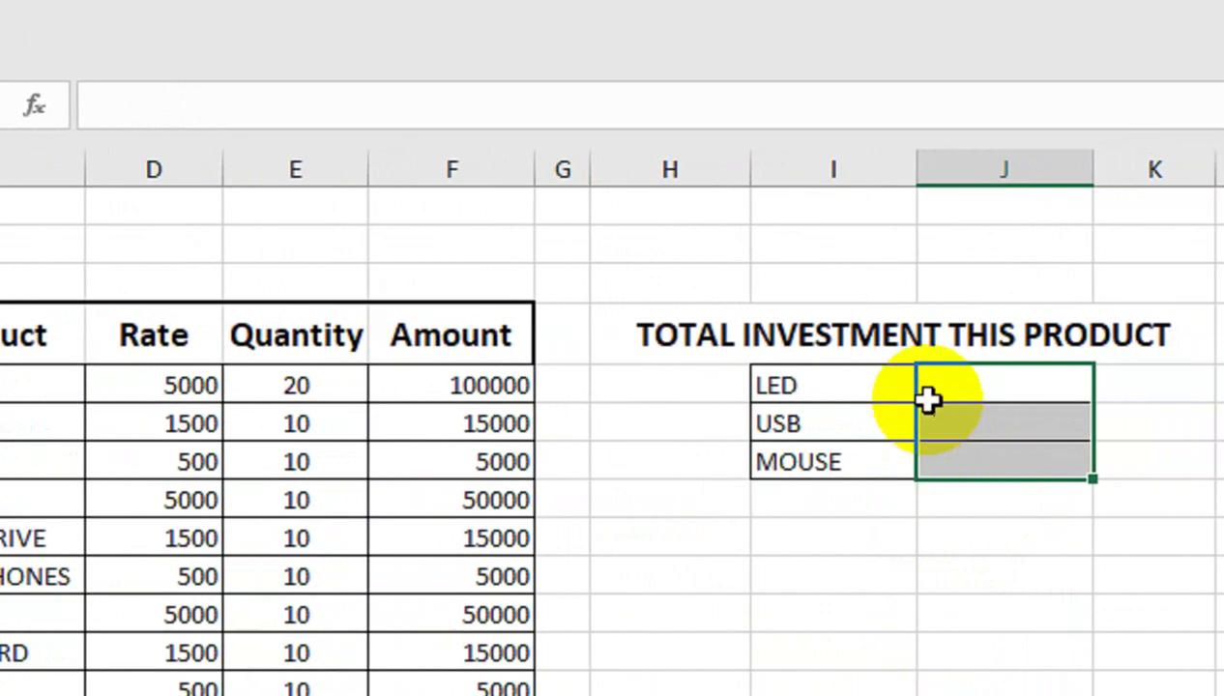
Start a SUMIF formula in J5 for LED with the absolute criteria range $C$5:$C$16
{"action": "left_click", "coordinate": [1167, 610]}
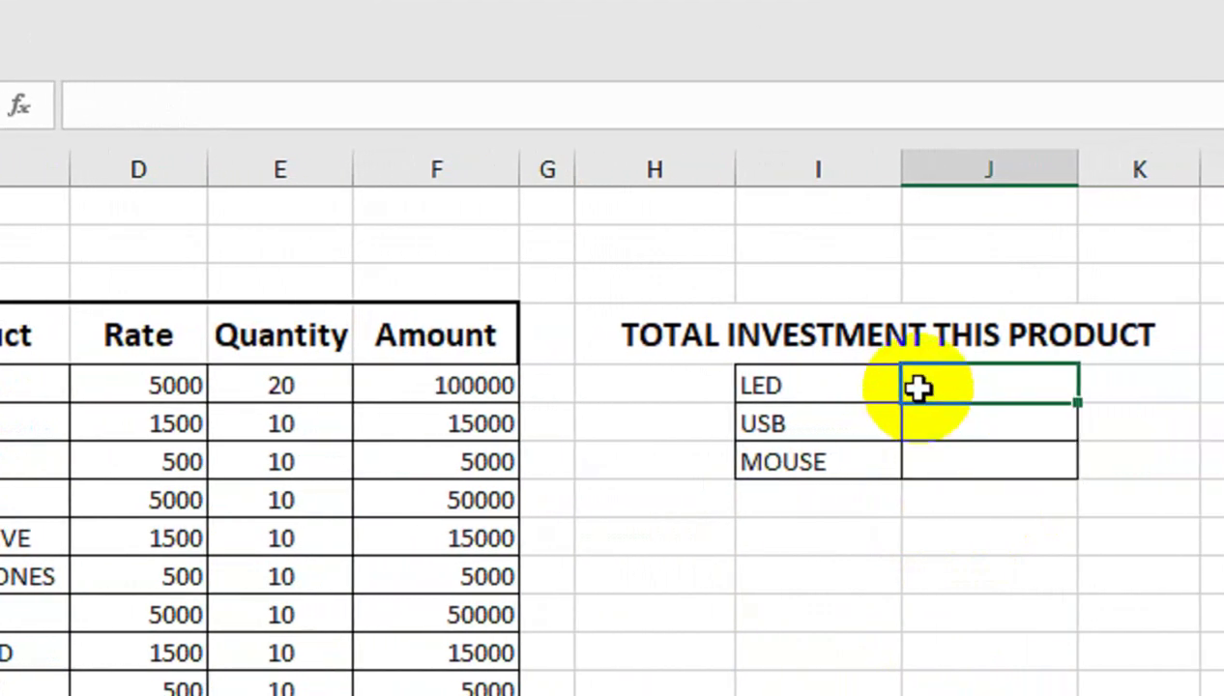
{"action": "type", "text": "=SUMID"}
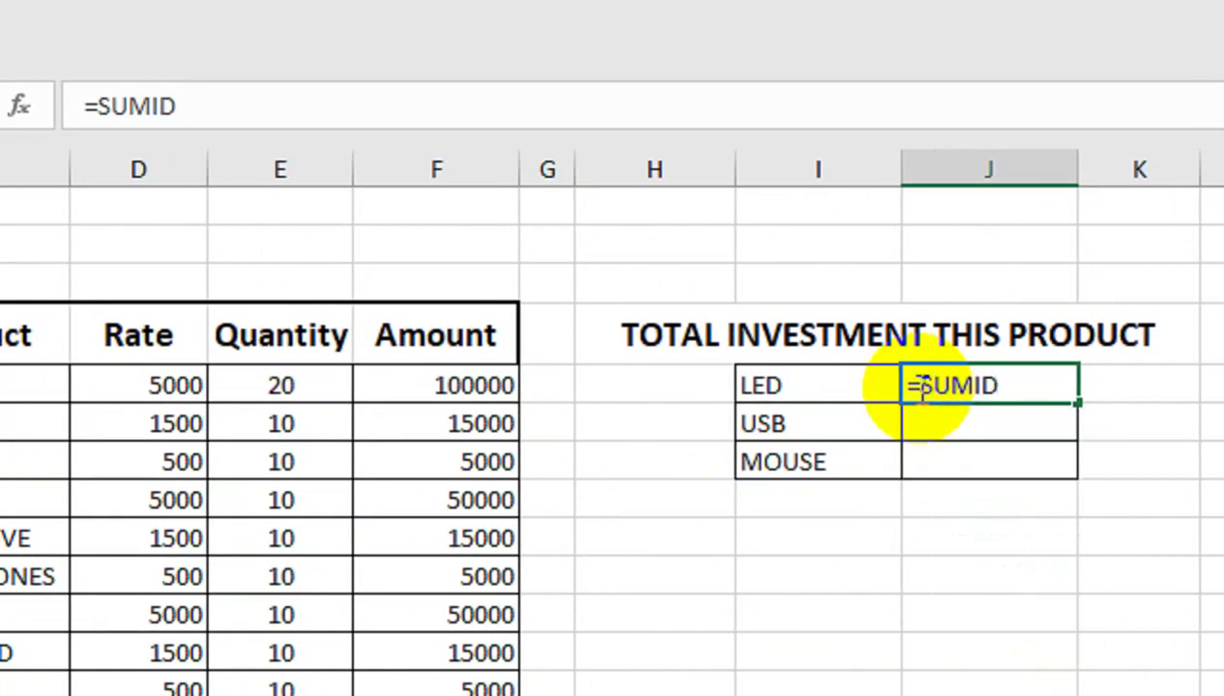
{"action": "key", "text": "BackSpace"}
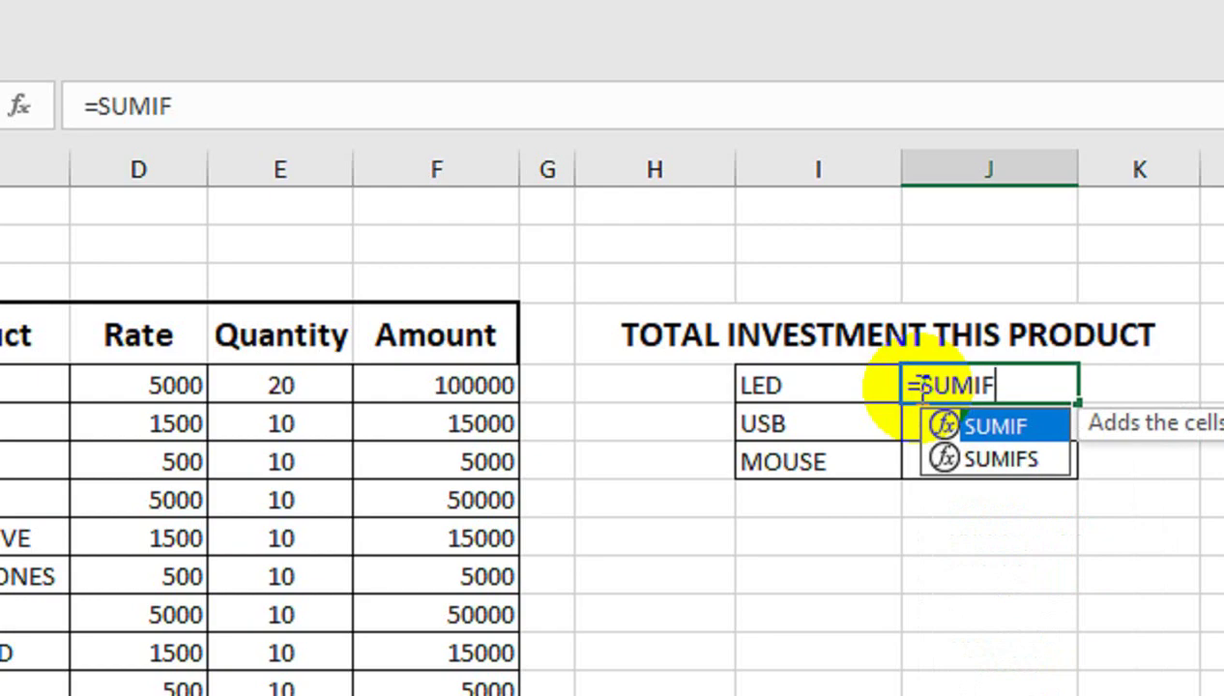
{"action": "type", "text": "F"}
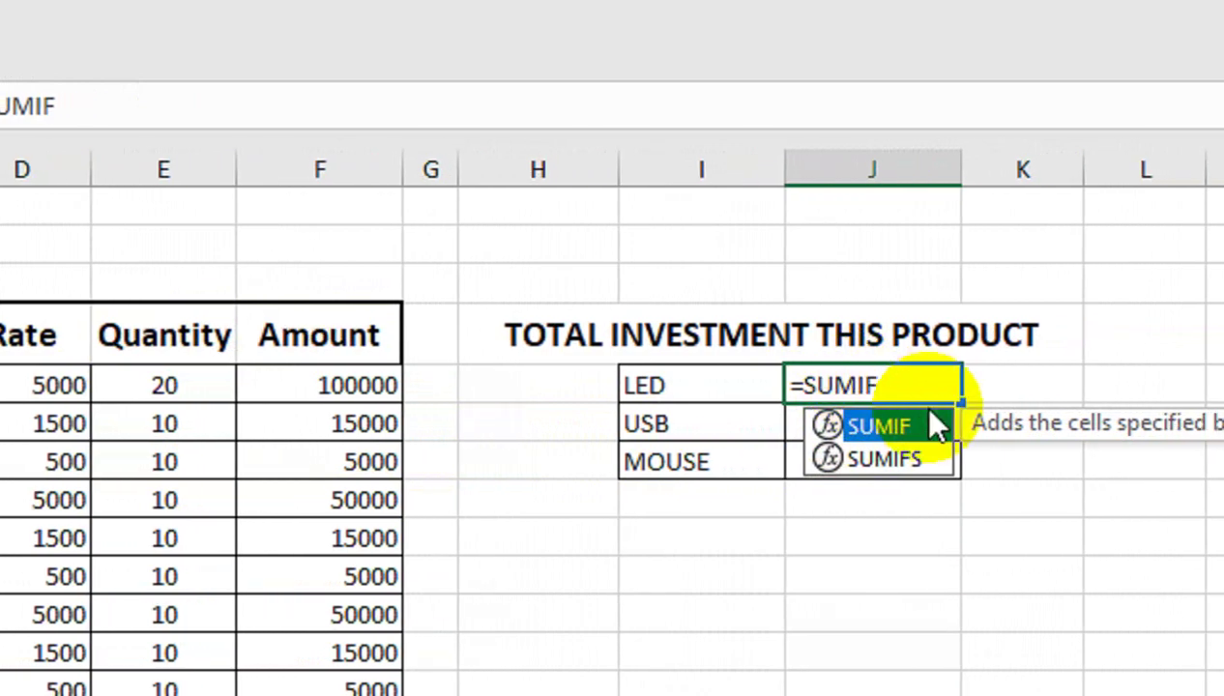
{"action": "type", "text": "("}
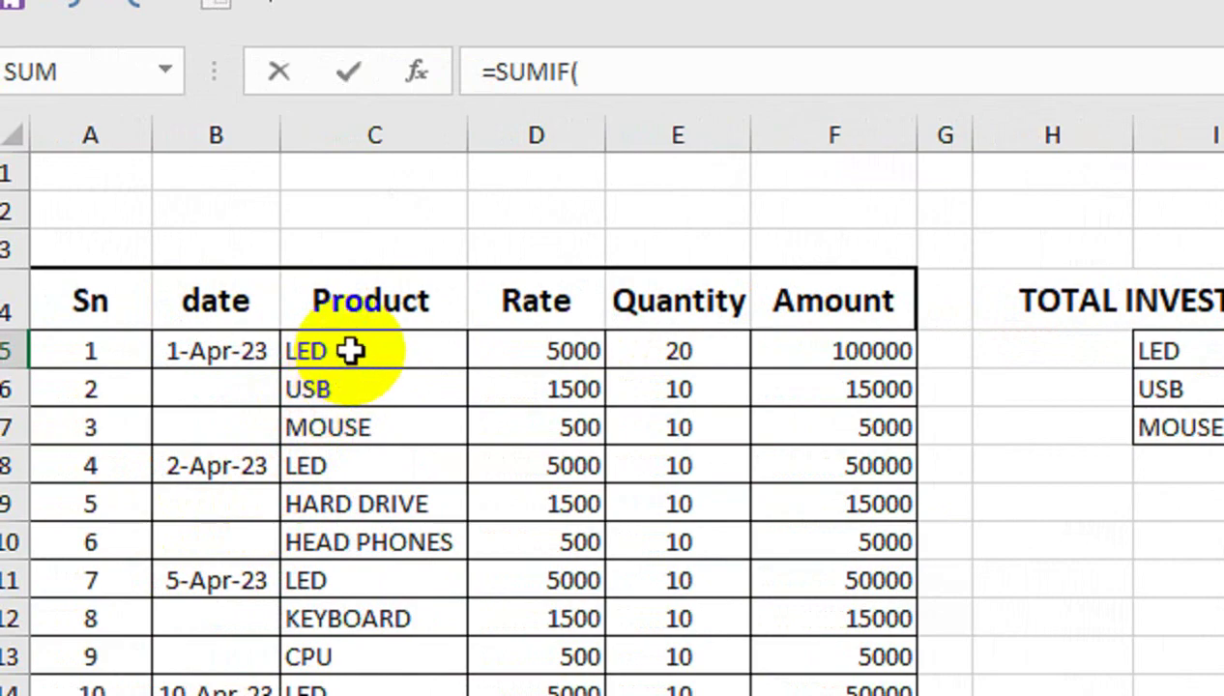
{"action": "left_click_drag", "start_coordinate": [350, 351], "coordinate": [386, 695]}
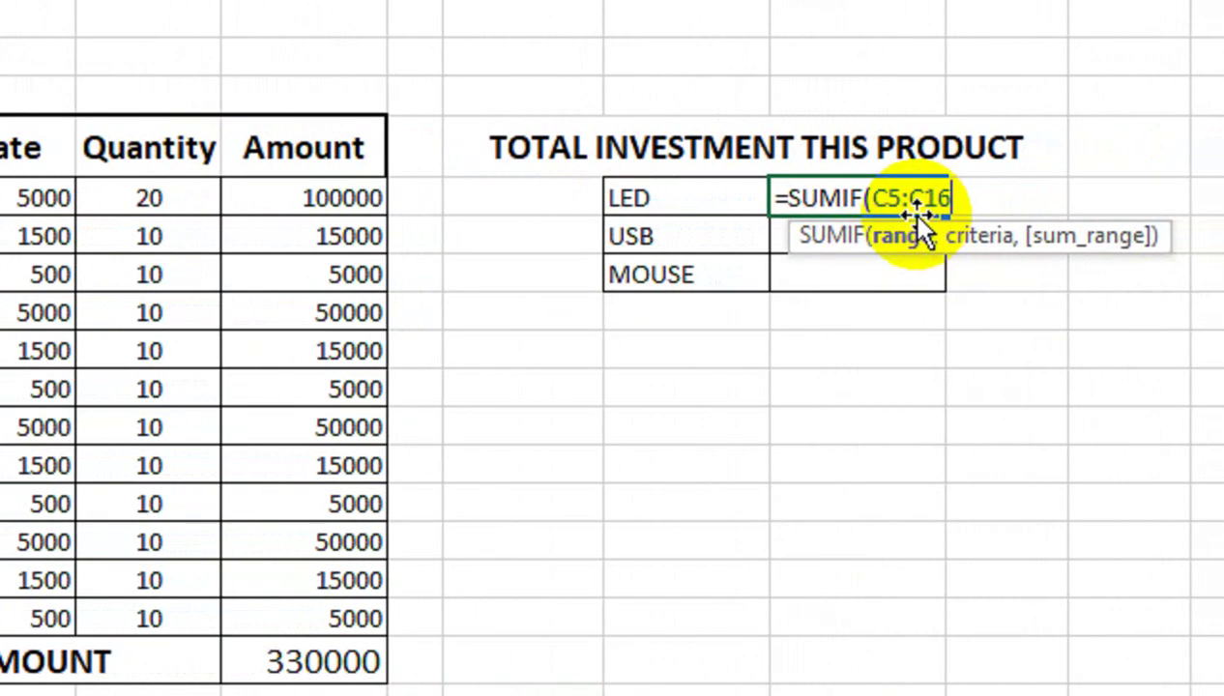
{"action": "key", "text": "F4"}
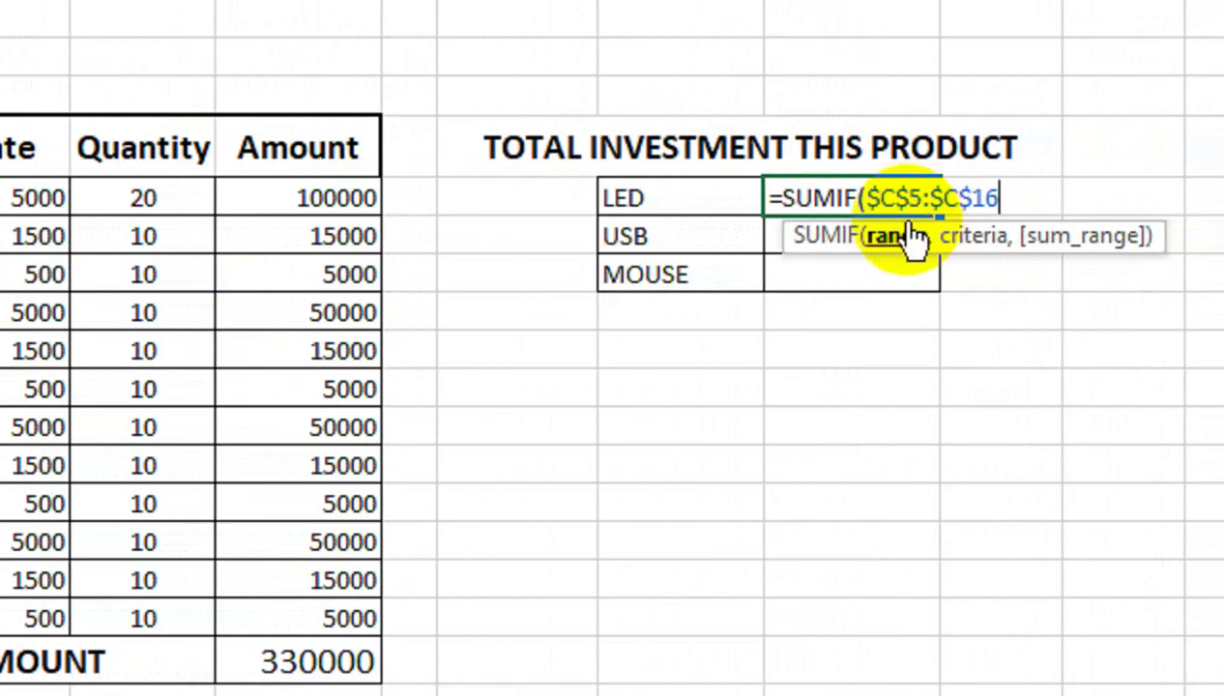
{"action": "type", "text": ","}
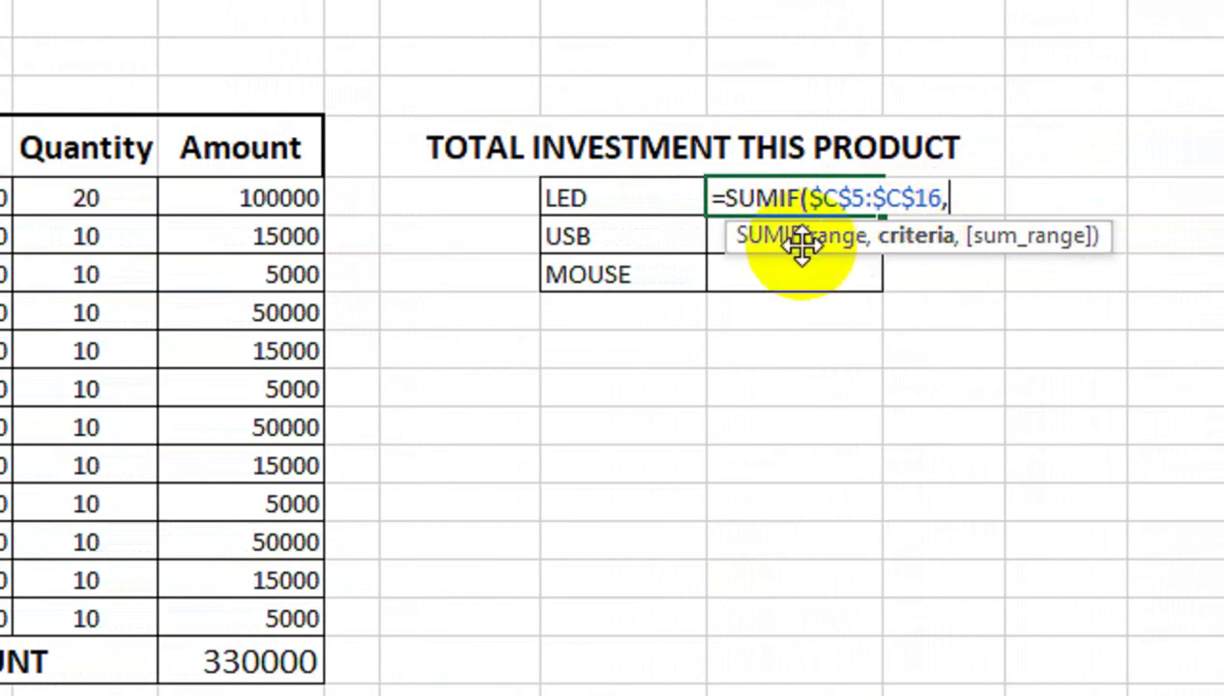
Complete the J5 SUMIF formula with criterion I5 and the absolute sum range $F$5:$F$16
{"action": "left_click", "coordinate": [643, 211]}
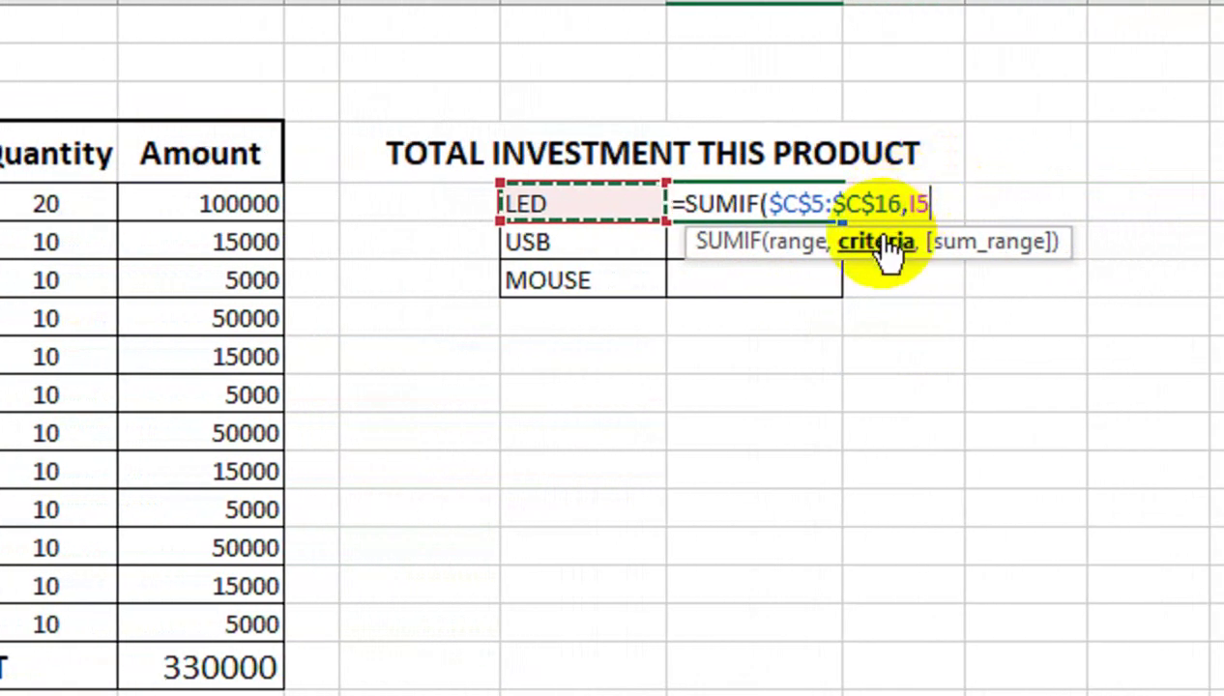
{"action": "type", "text": ","}
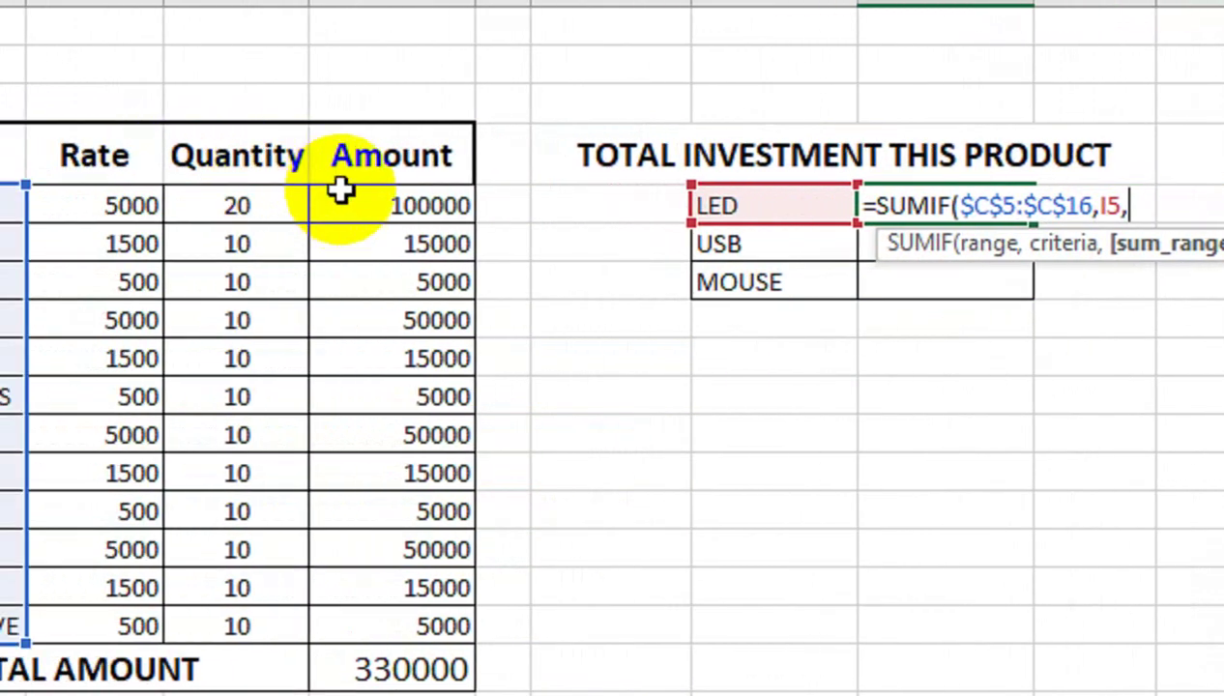
{"action": "left_click_drag", "start_coordinate": [155, 203], "coordinate": [181, 523]}
{"action": "left_click_drag", "start_coordinate": [372, 522], "coordinate": [374, 619]}
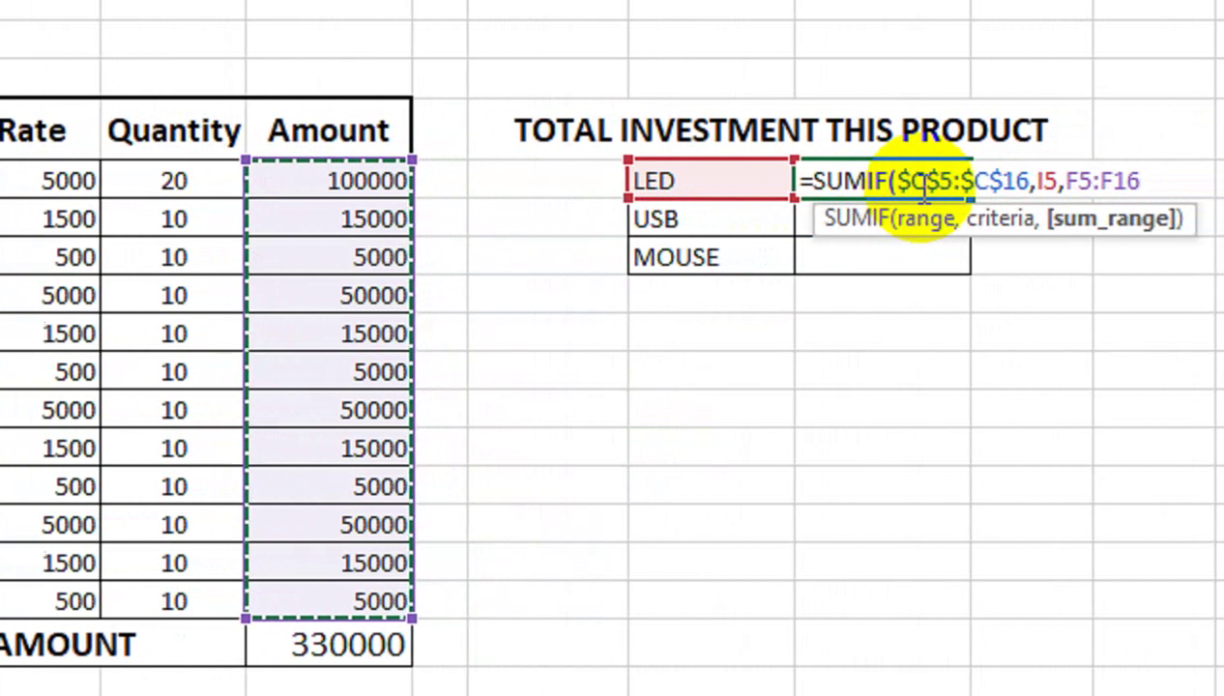
{"action": "key", "text": "F4"}
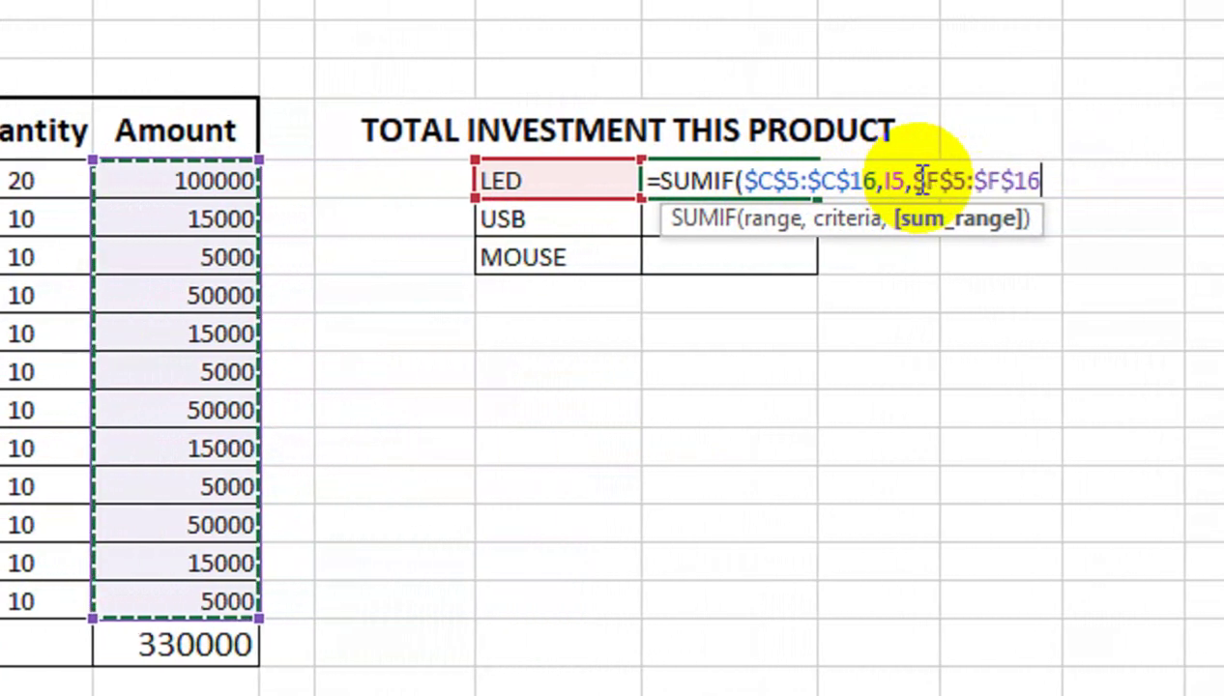
{"action": "key", "text": "Return"}
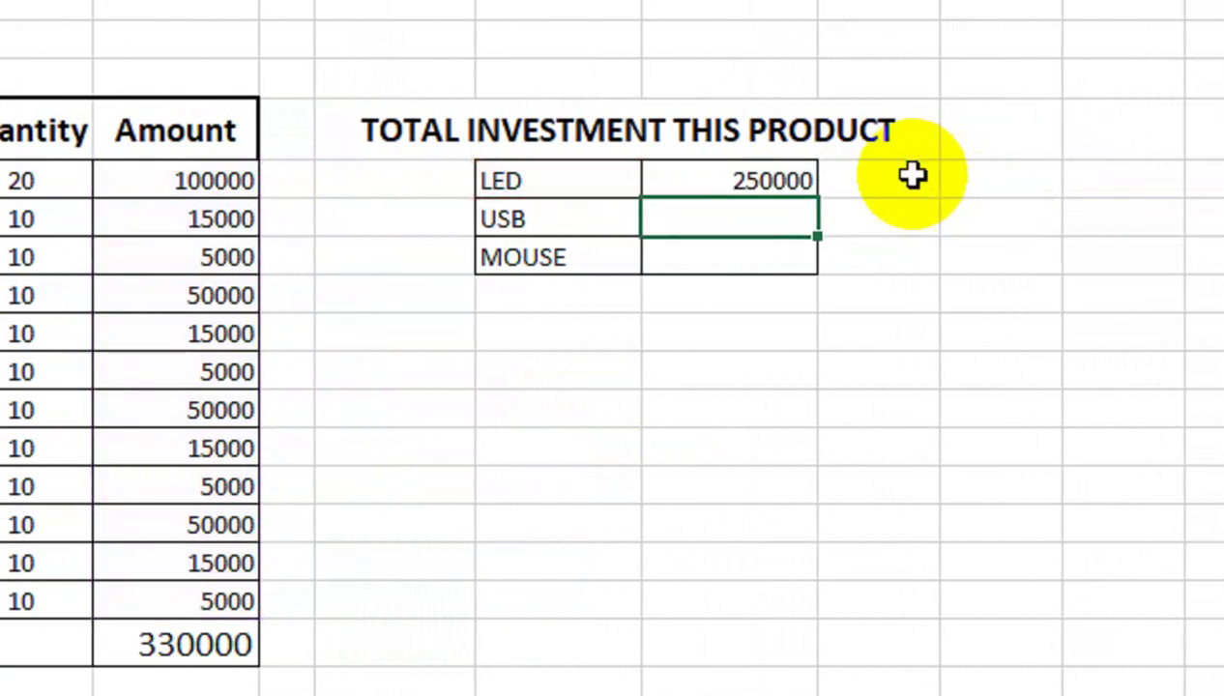
Fill the SUMIF formula from J5 down to J7 and check the cell references in the MOUSE row's formula
{"action": "left_click", "coordinate": [793, 182]}
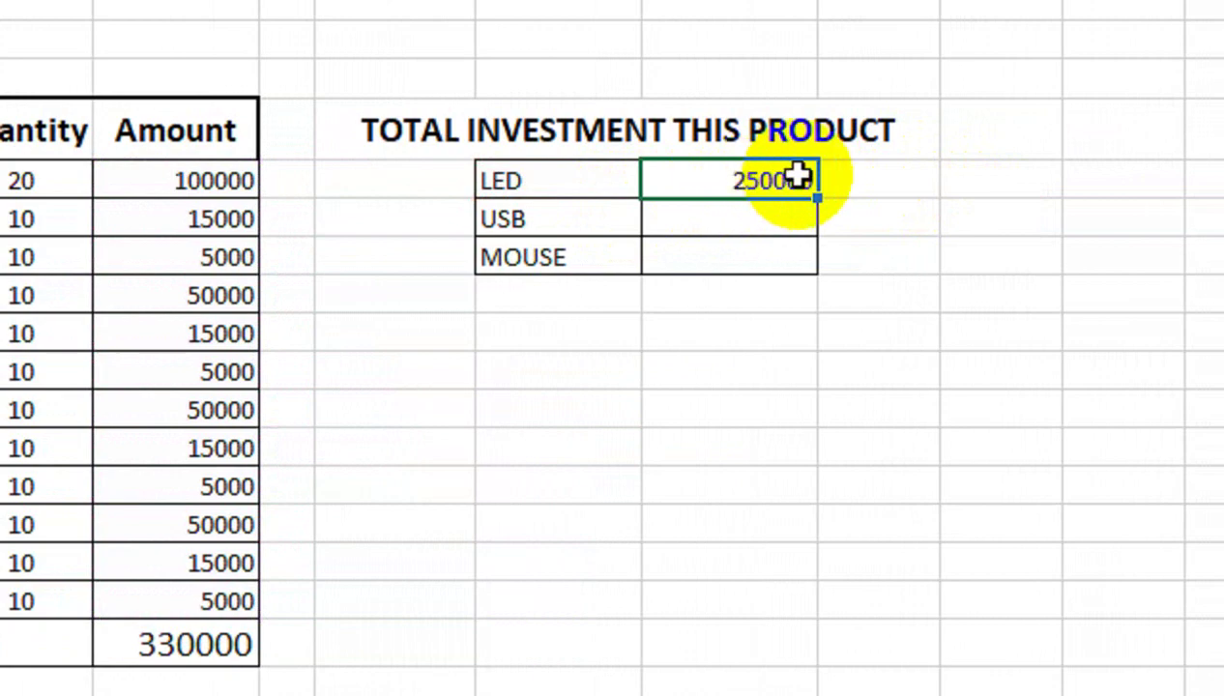
{"action": "left_click_drag", "start_coordinate": [820, 203], "coordinate": [821, 276]}
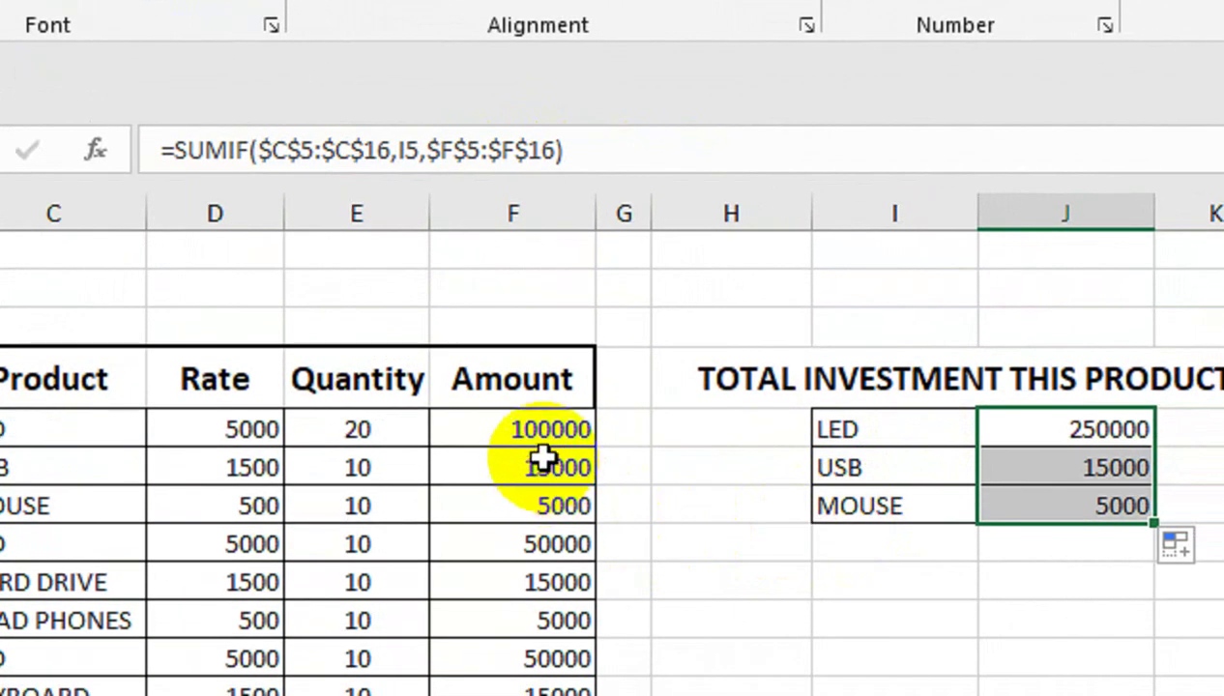
{"action": "double_click", "coordinate": [991, 526]}
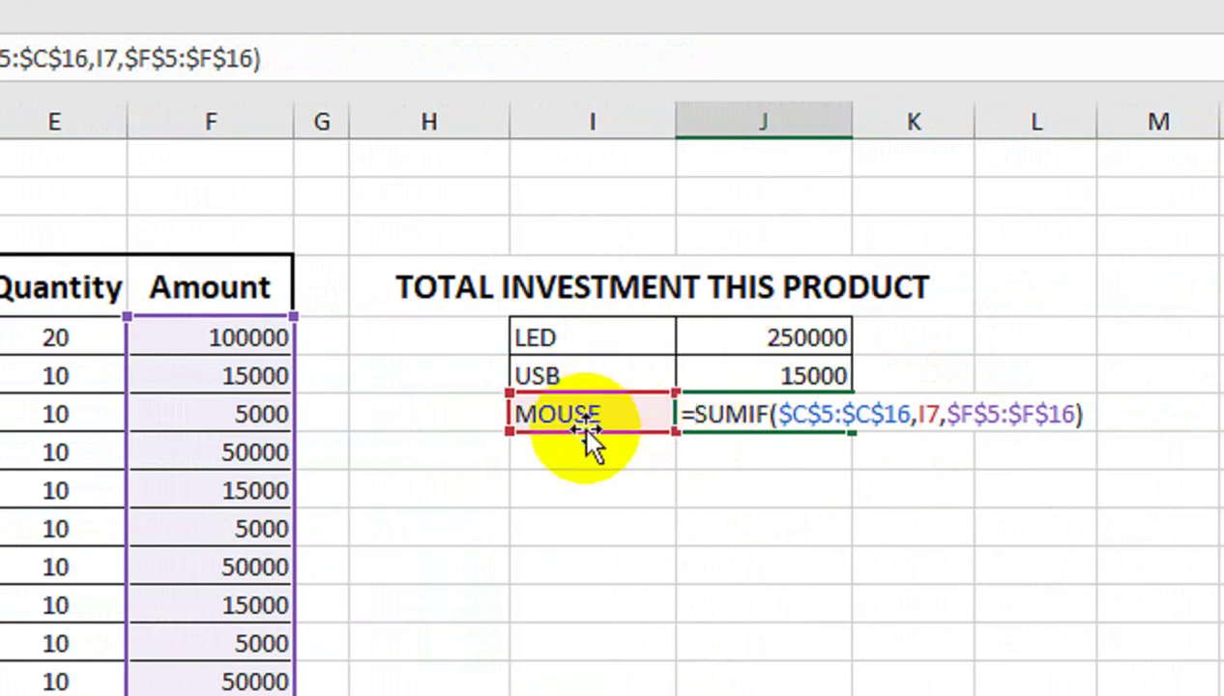
{"action": "key", "text": "Return"}
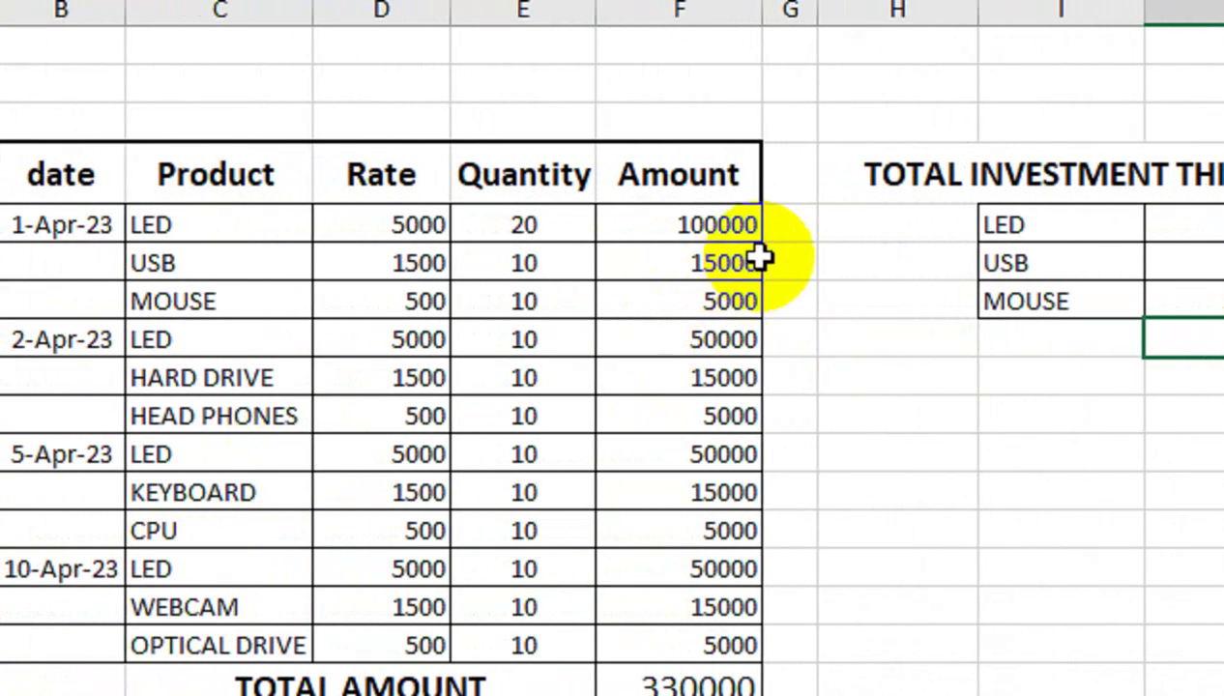
Cross-check the LED investment by adding F5, F8, F11 and F14 in H9, and clear that cell again
{"action": "left_click", "coordinate": [842, 237]}
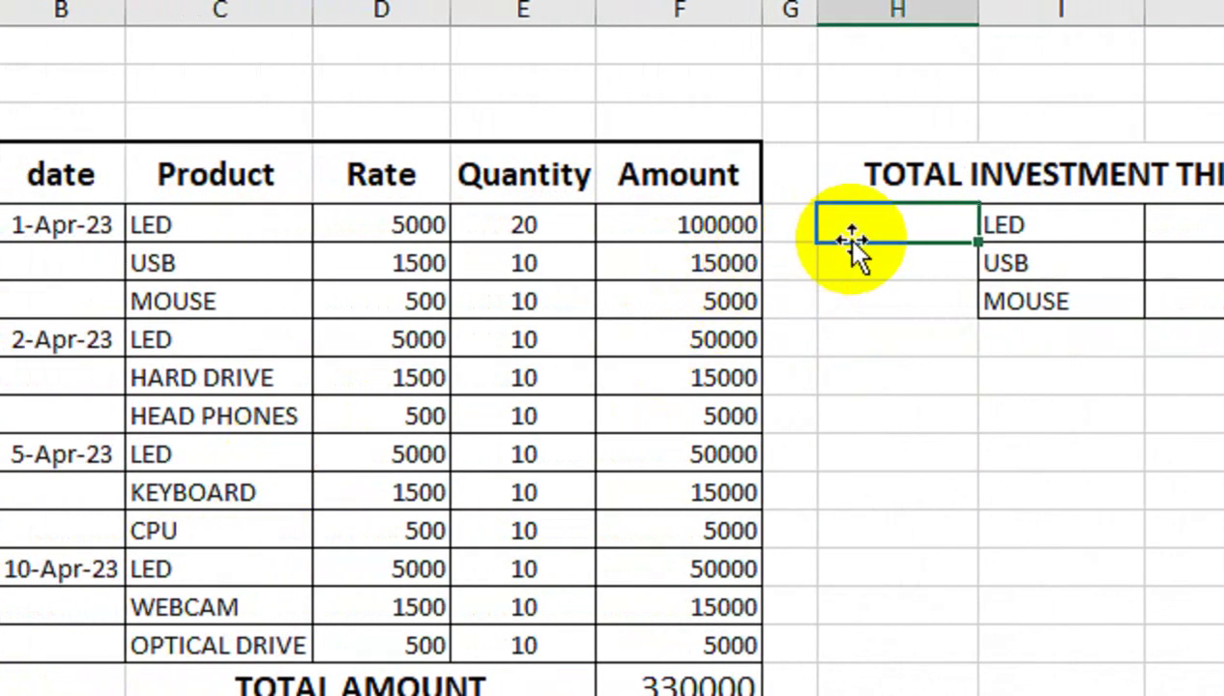
{"action": "type", "text": "="}
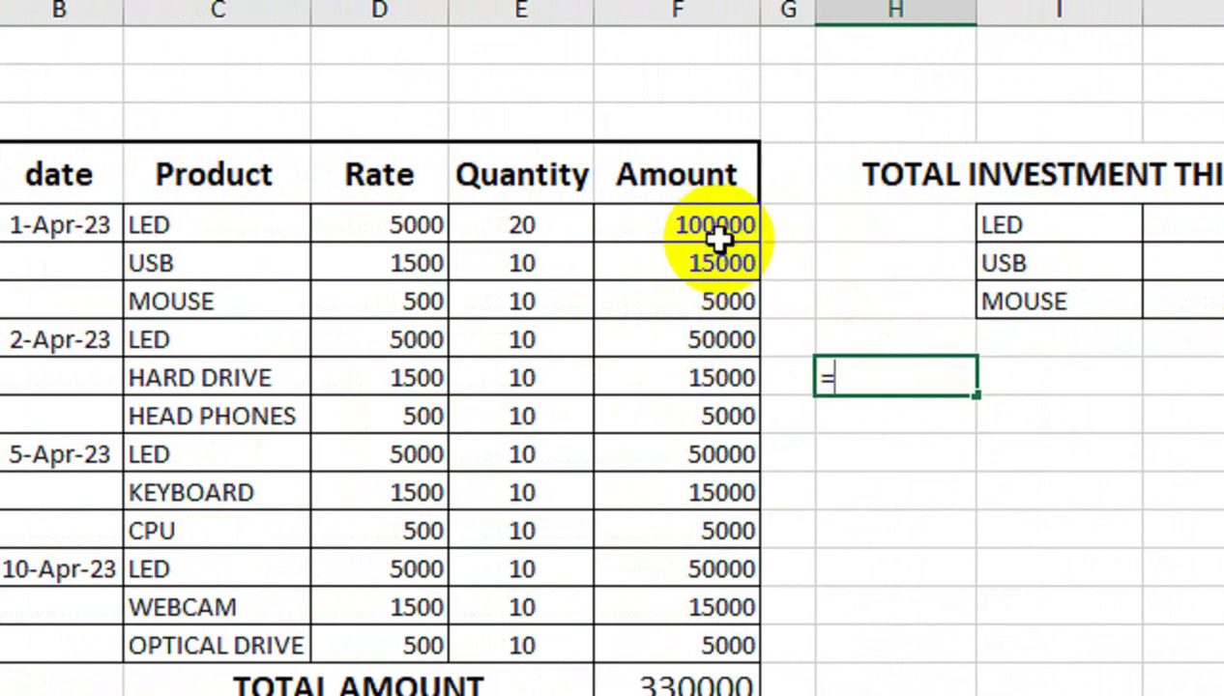
{"action": "left_click", "coordinate": [703, 223]}
{"action": "type", "text": "+"}
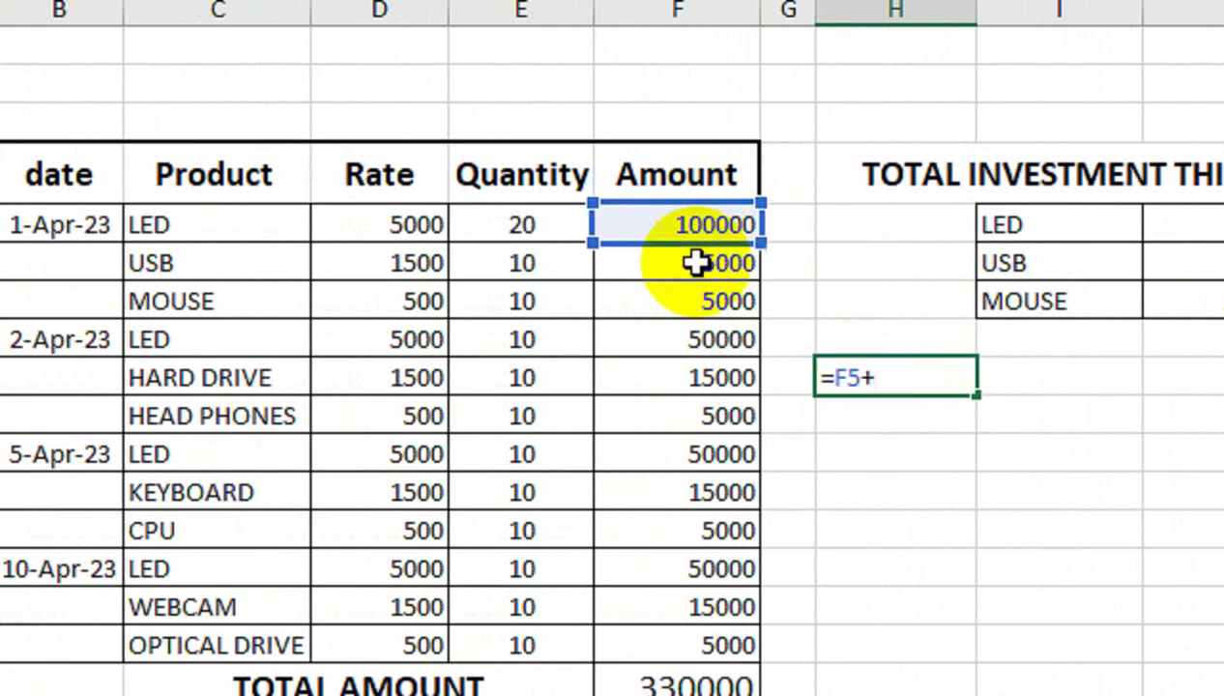
{"action": "left_click", "coordinate": [695, 333]}
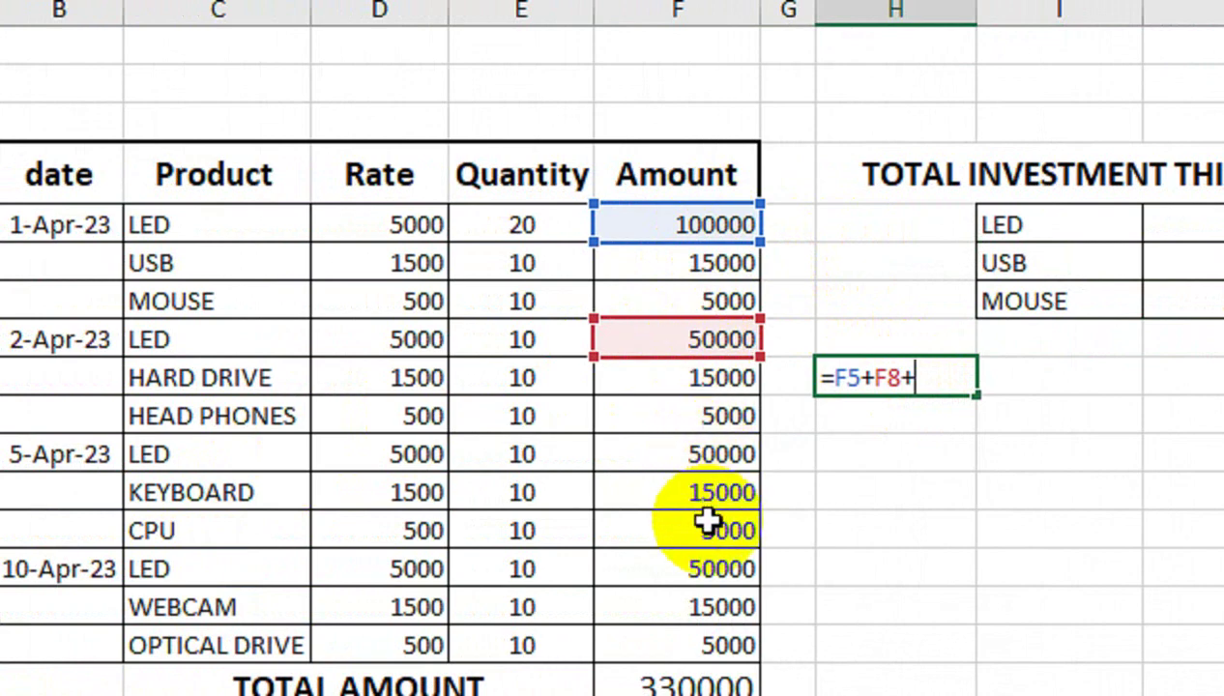
{"action": "left_click", "coordinate": [718, 454]}
{"action": "type", "text": "+"}
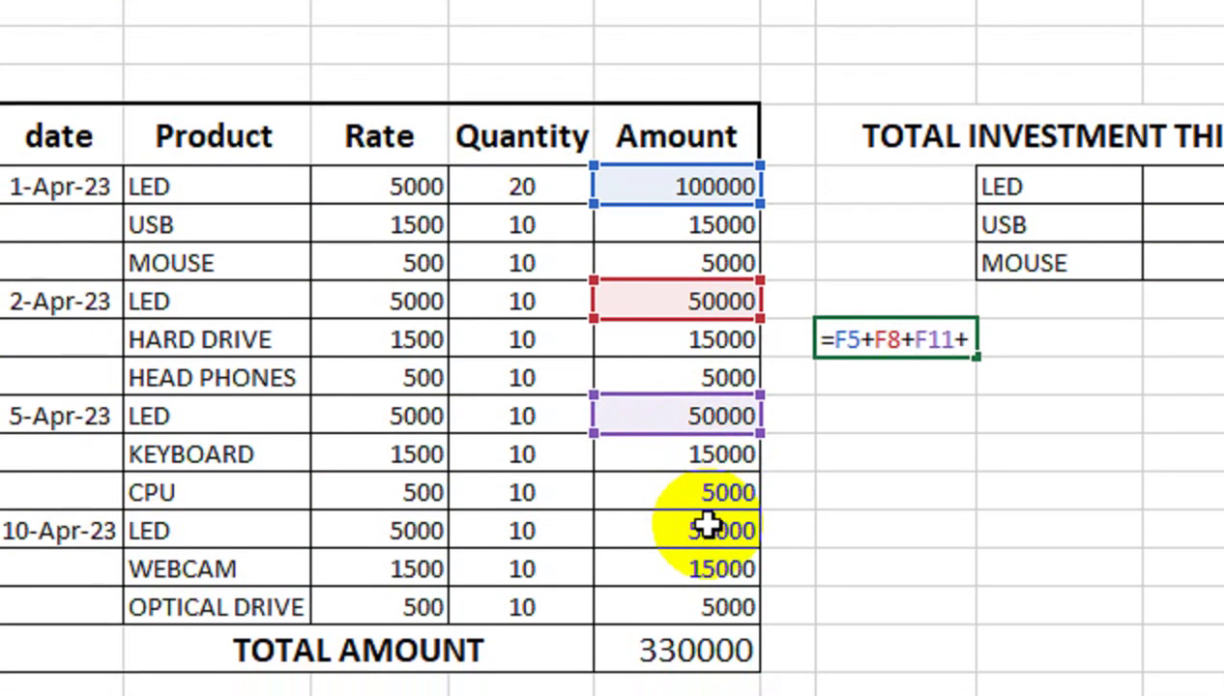
{"action": "left_click", "coordinate": [711, 565]}
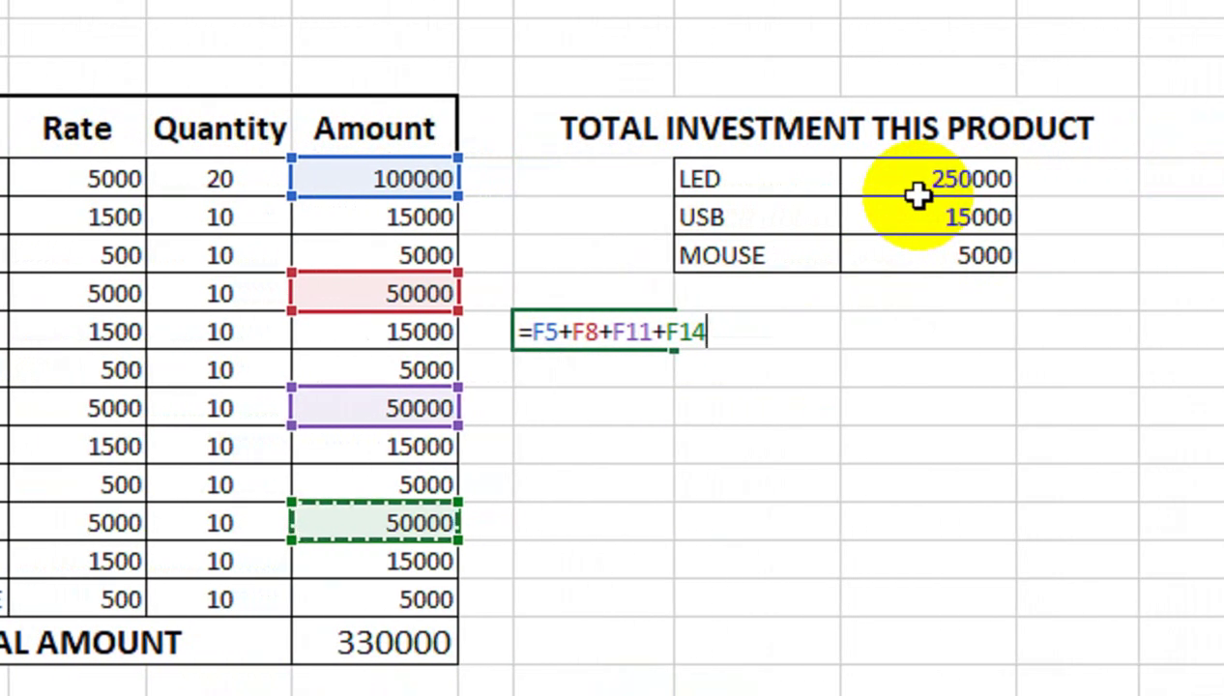
{"action": "key", "text": "Return"}
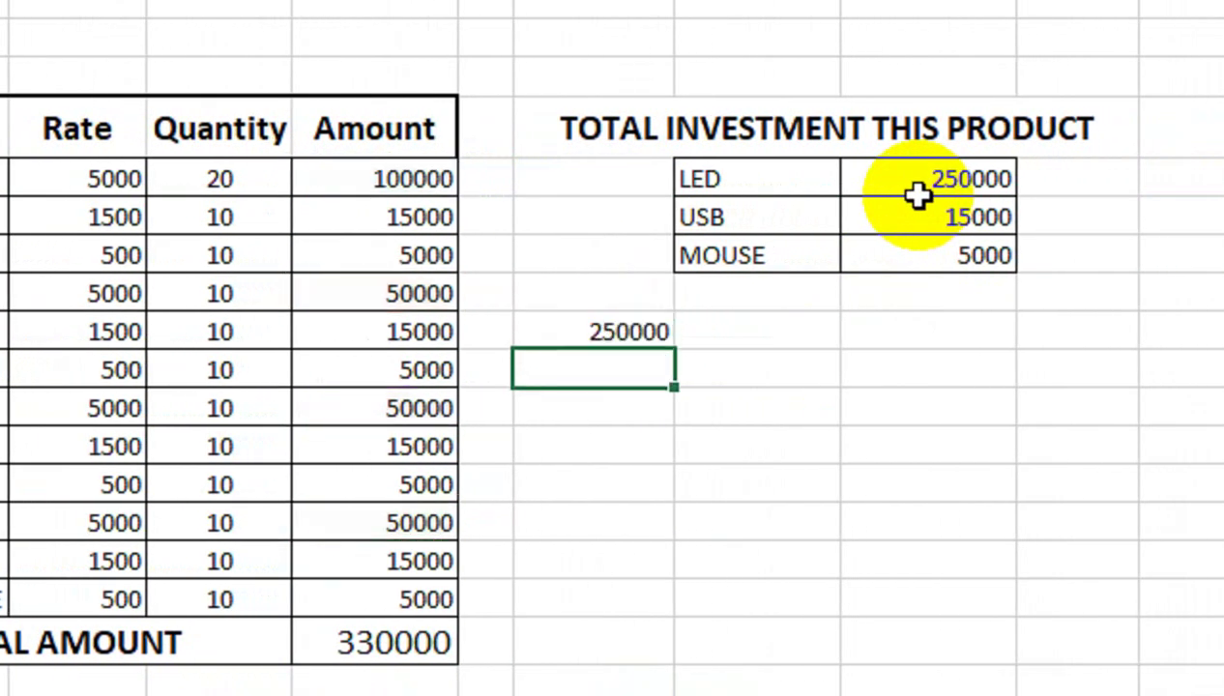
{"action": "left_click", "coordinate": [641, 334]}
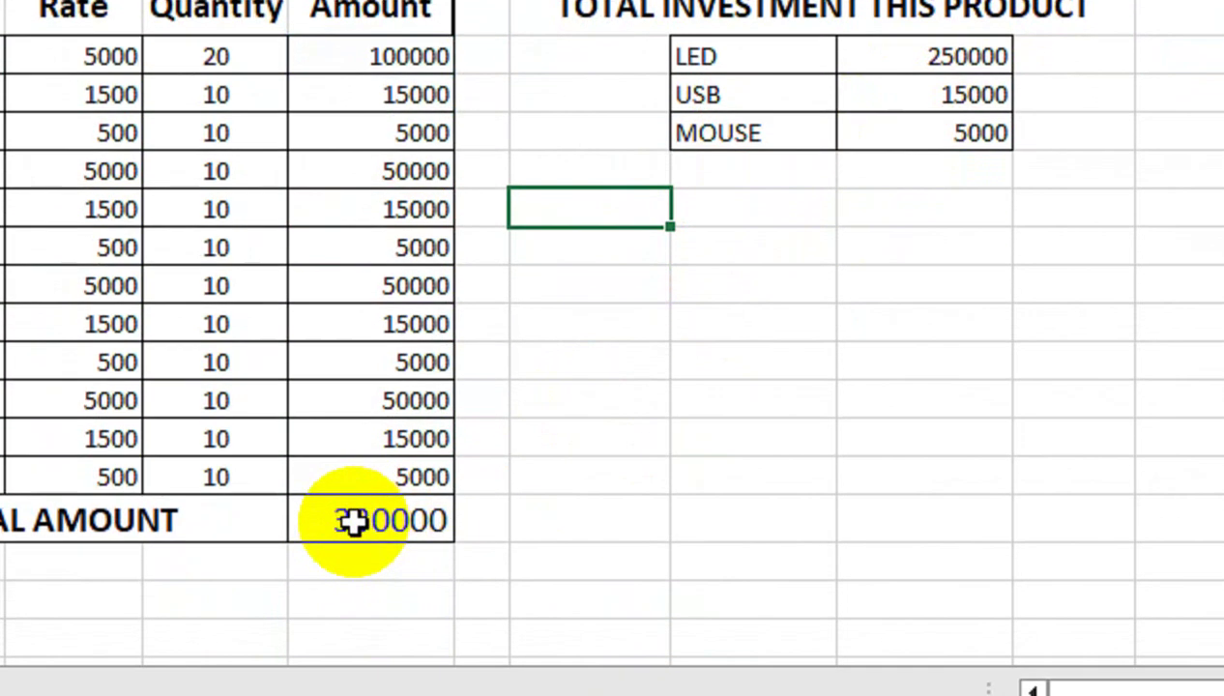
Sum the three product totals with =SUM(J5:J7) in J8 to compare them with the table's TOTAL AMOUNT
{"action": "left_click_drag", "start_coordinate": [358, 618], "coordinate": [248, 617]}
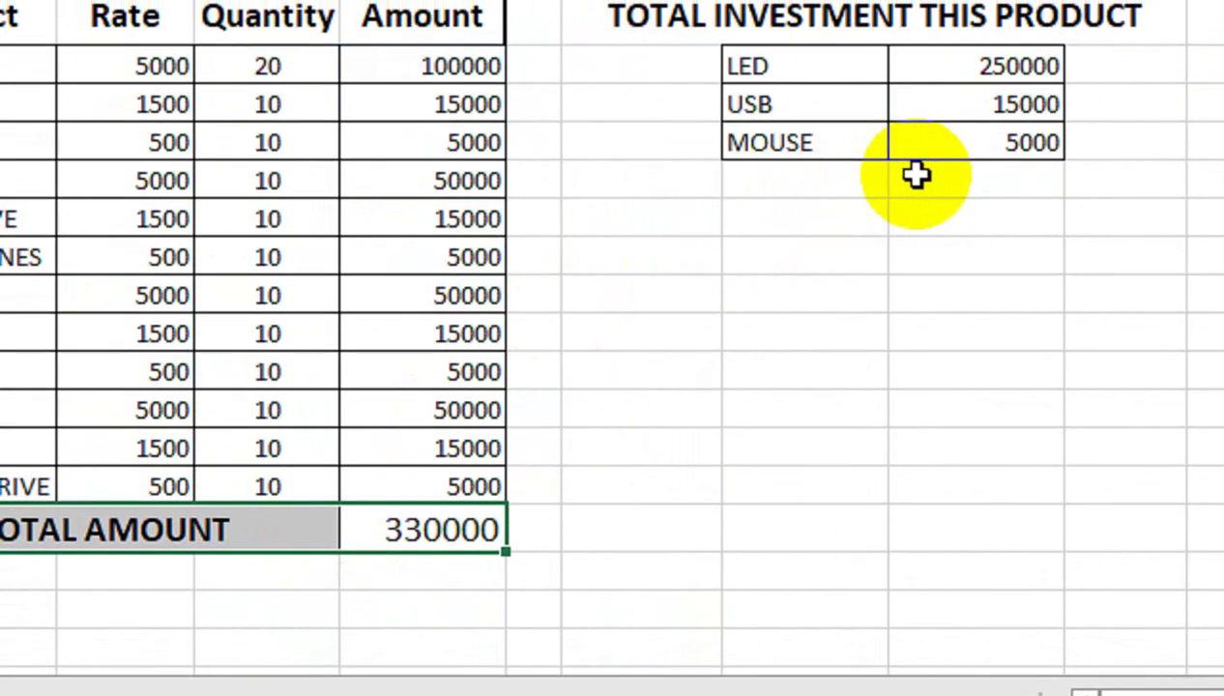
{"action": "left_click", "coordinate": [917, 174]}
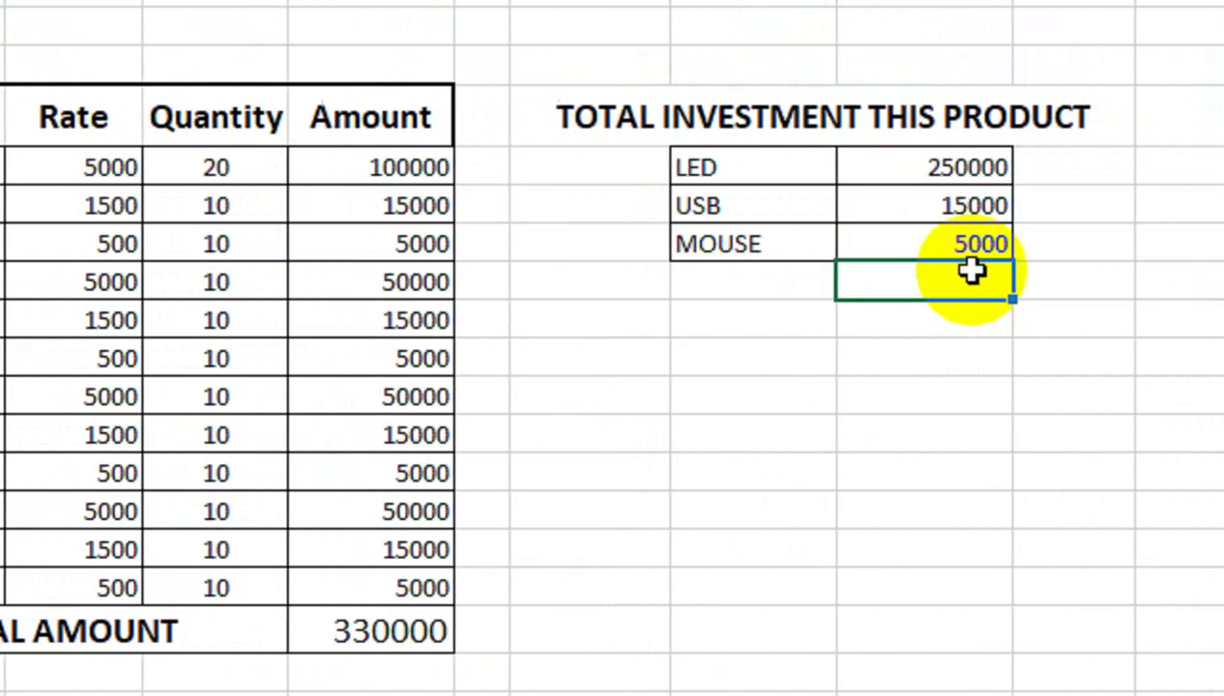
{"action": "type", "text": "=SUM("}
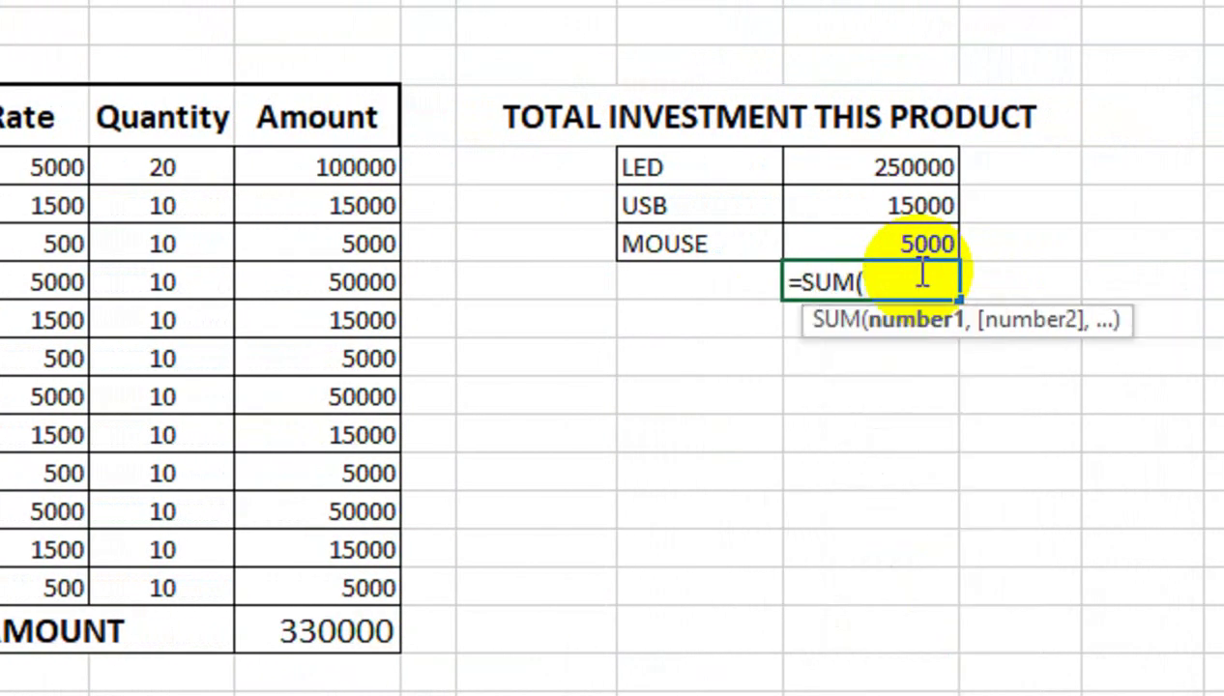
{"action": "left_click_drag", "start_coordinate": [880, 164], "coordinate": [882, 232]}
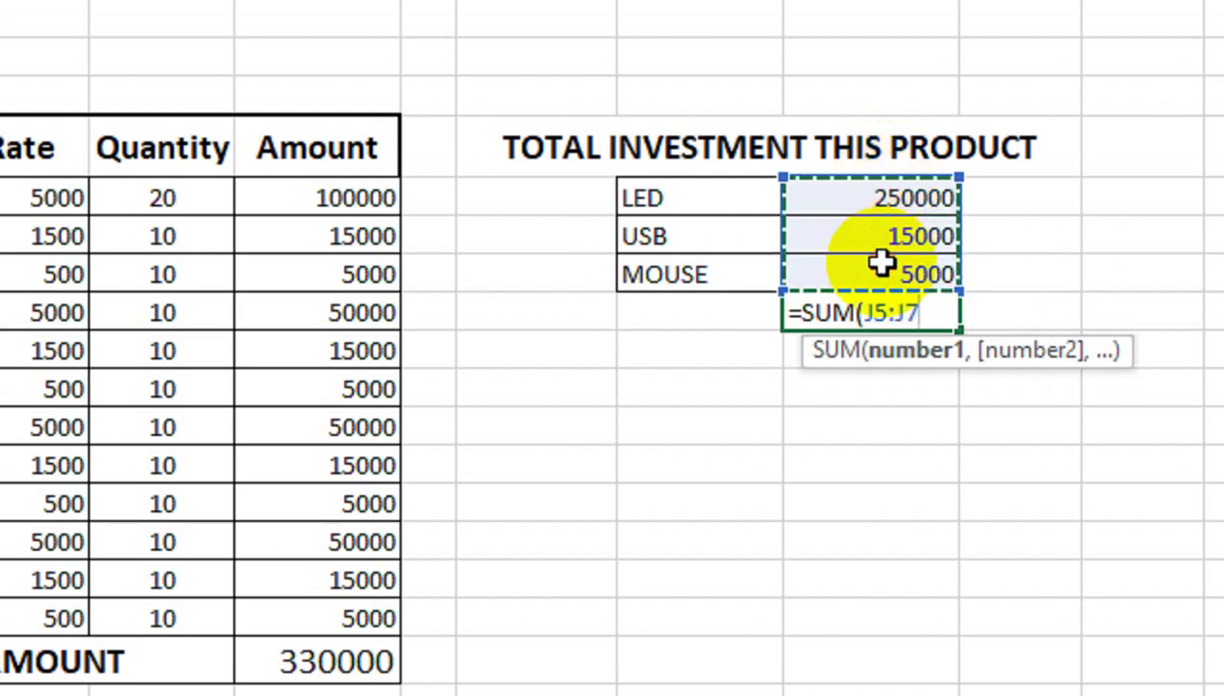
{"action": "type", "text": ")"}
{"action": "key", "text": "Return"}
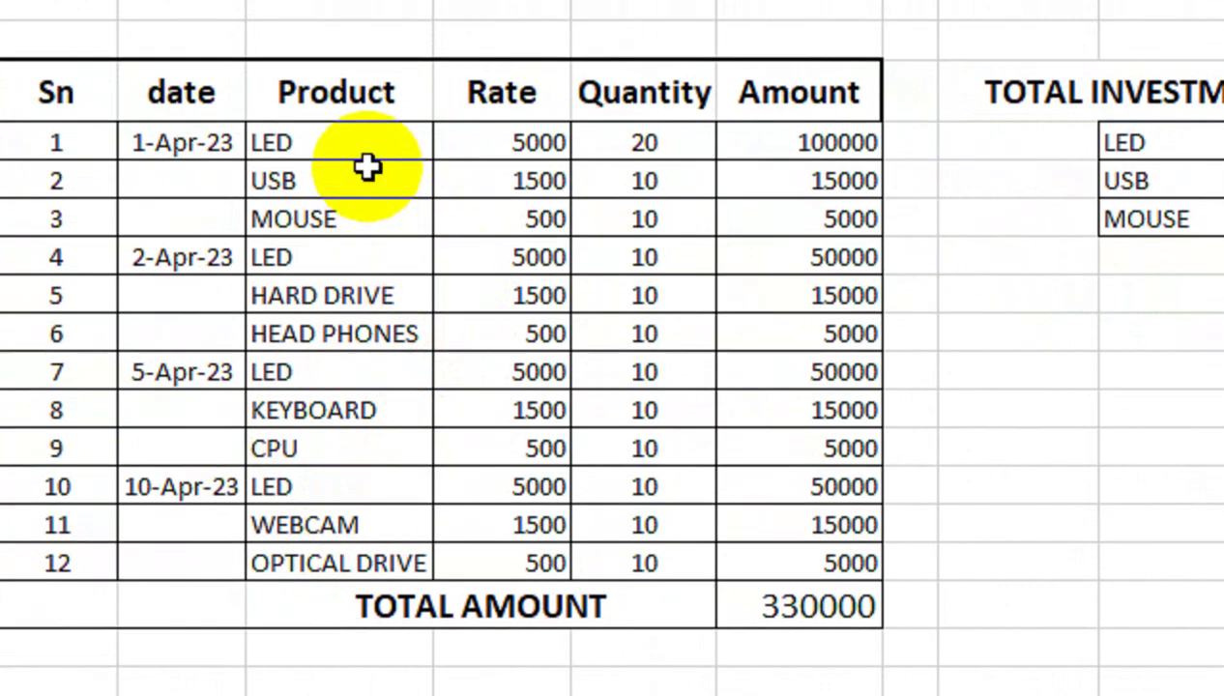
{"action": "left_click", "coordinate": [366, 136]}
{"action": "left_click_drag", "start_coordinate": [367, 184], "coordinate": [367, 252]}
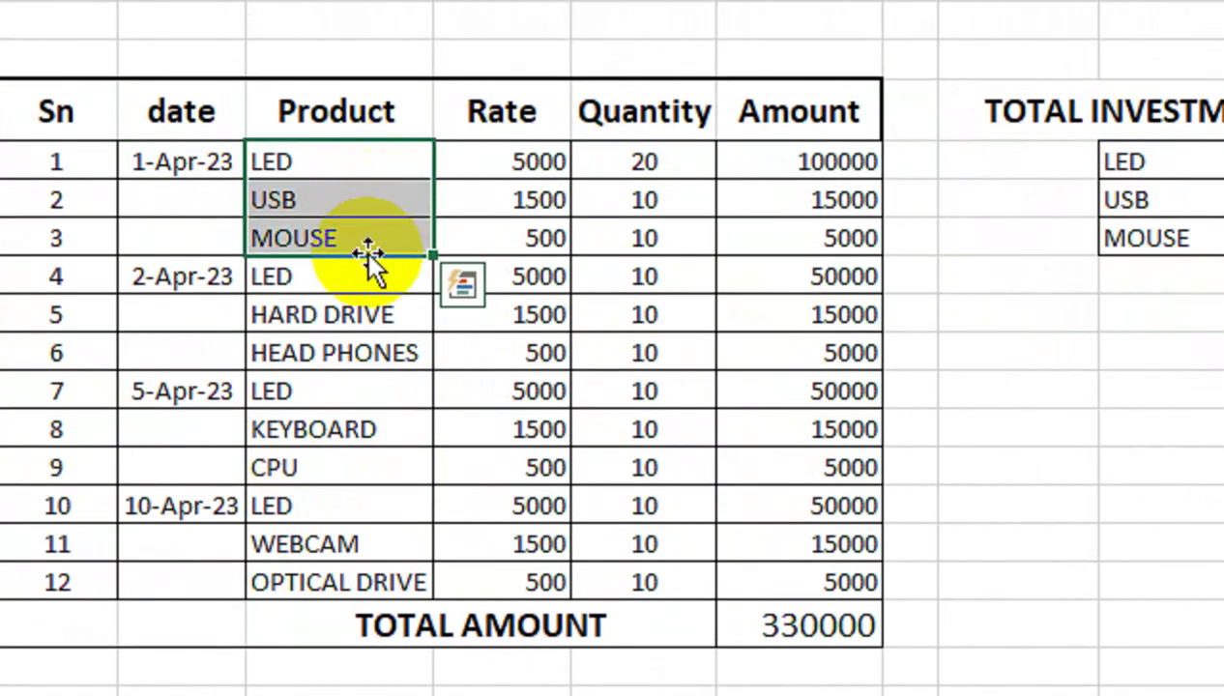
{"action": "key", "text": "ctrl+c"}
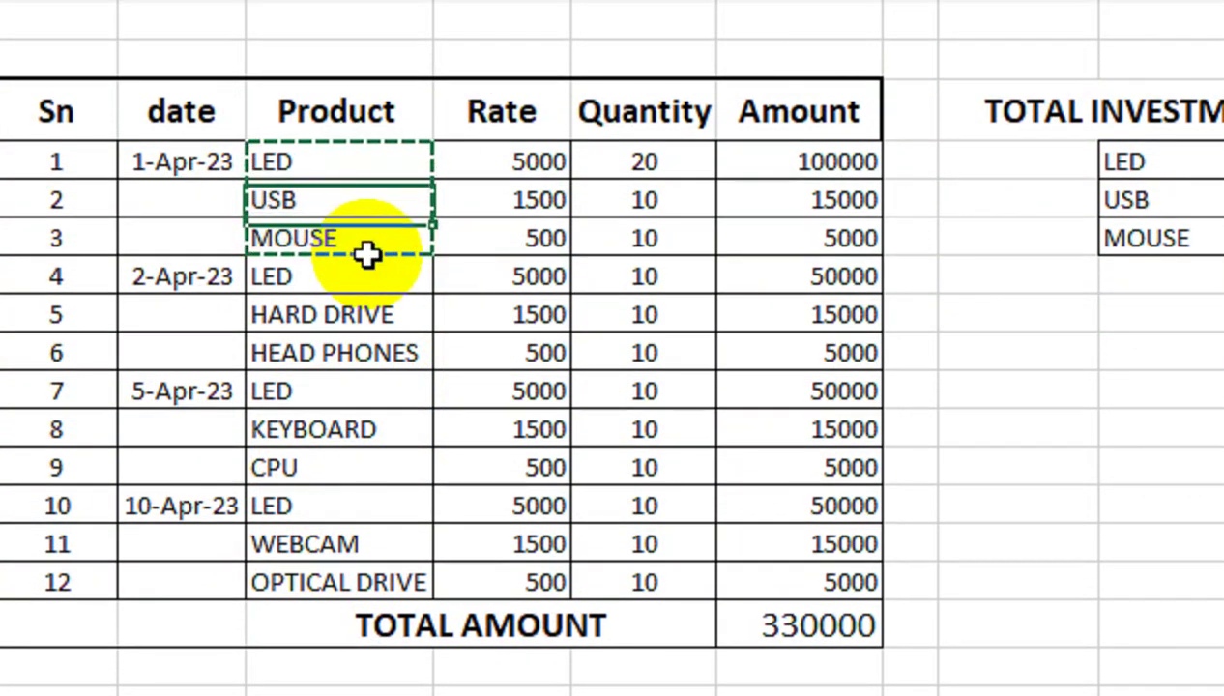
{"action": "left_click", "coordinate": [365, 256]}
{"action": "key", "text": "ctrl+c"}
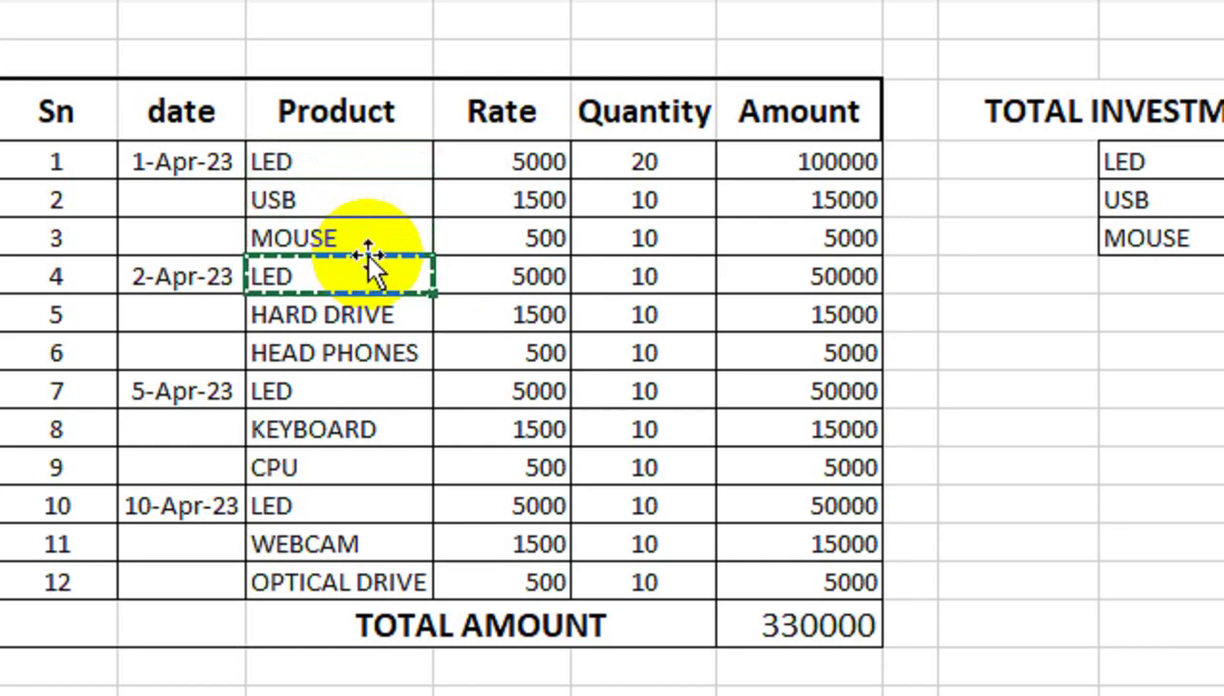
{"action": "key", "text": "Up"}
{"action": "key", "text": "Up"}
{"action": "key", "text": "Up"}
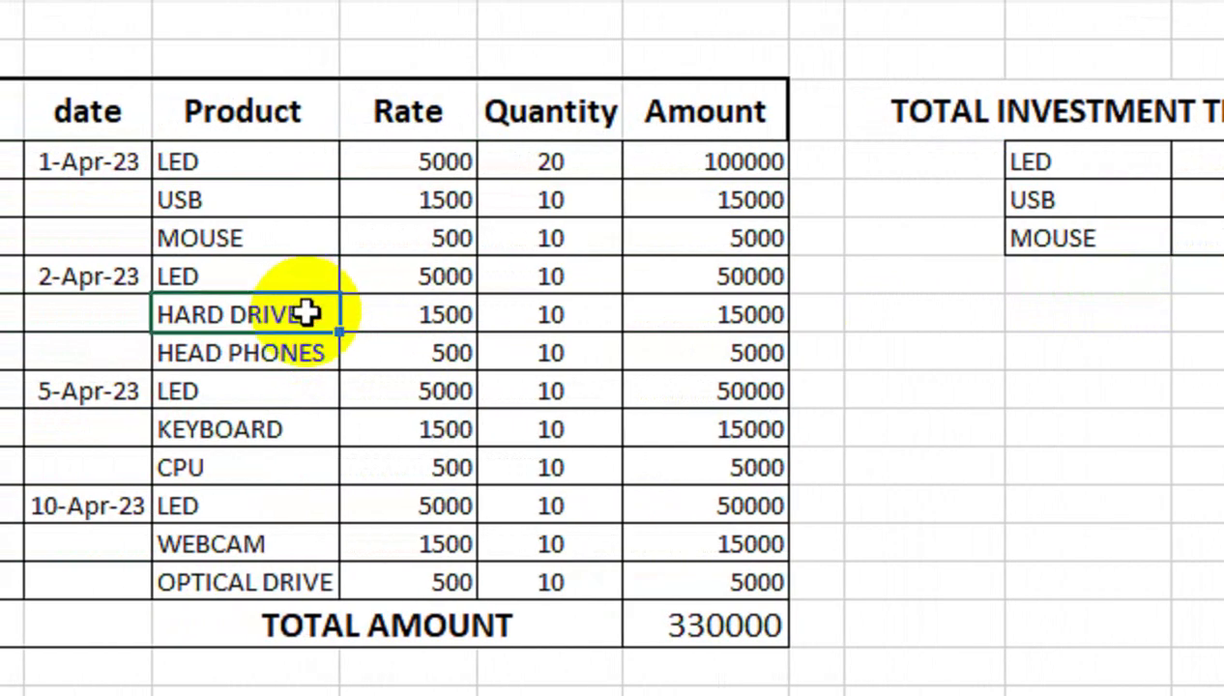
Copy the HARD DRIVE product name from C9 into I8, below MOUSE in the investment list
{"action": "key", "text": "ctrl+c"}
{"action": "left_click", "coordinate": [1096, 276]}
{"action": "key", "text": "ctrl+v"}
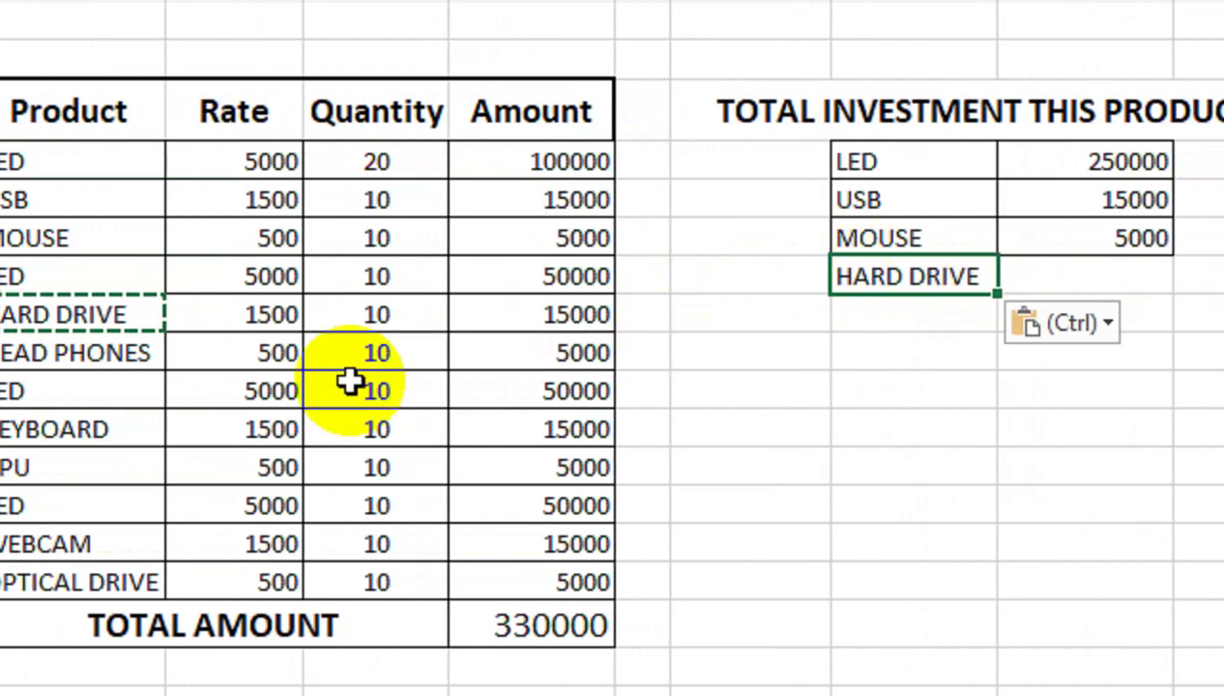
Copy the HEAD PHONES and KEYBOARD product names from C10 and C12 into I9 and I10 of the investment list
{"action": "left_click", "coordinate": [280, 354]}
{"action": "key", "text": "ctrl+c"}
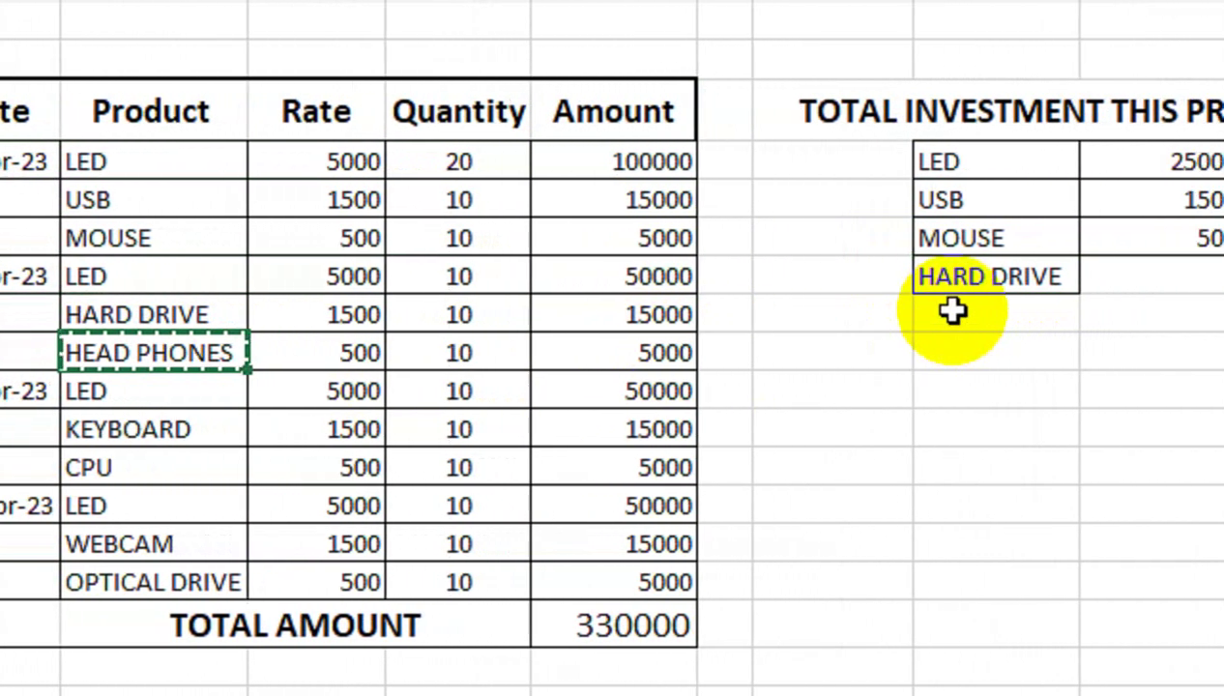
{"action": "left_click", "coordinate": [1017, 315]}
{"action": "key", "text": "ctrl+v"}
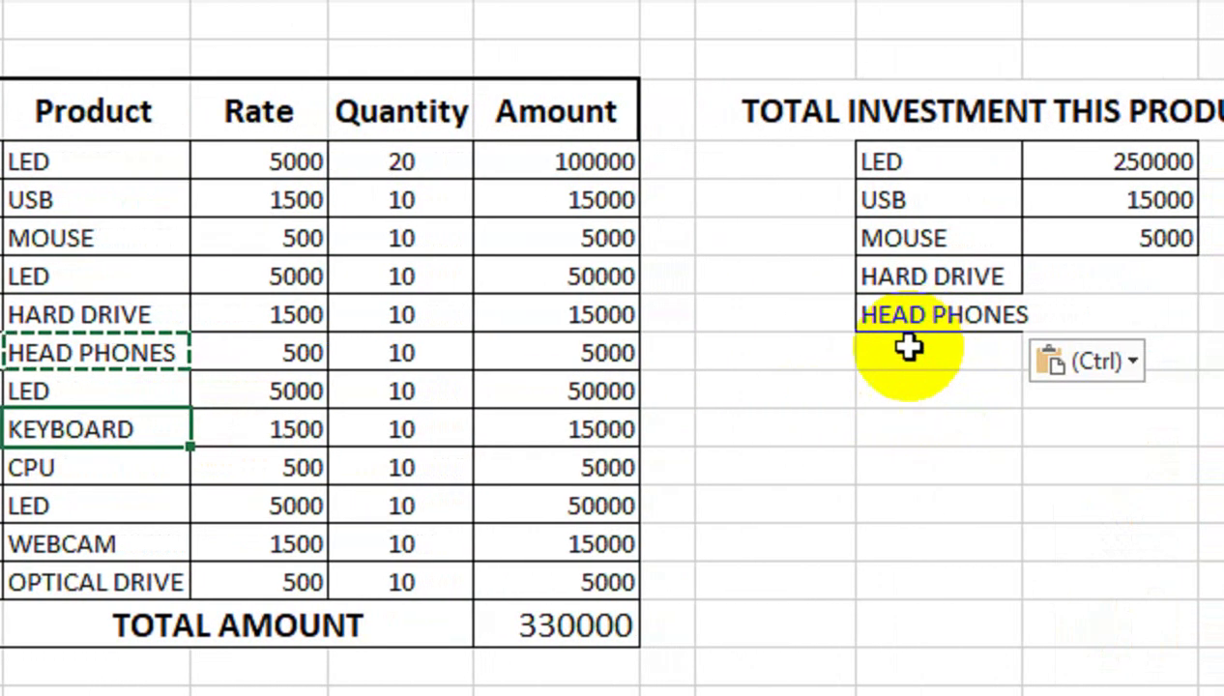
{"action": "left_click", "coordinate": [1066, 354]}
{"action": "key", "text": "ctrl+v"}
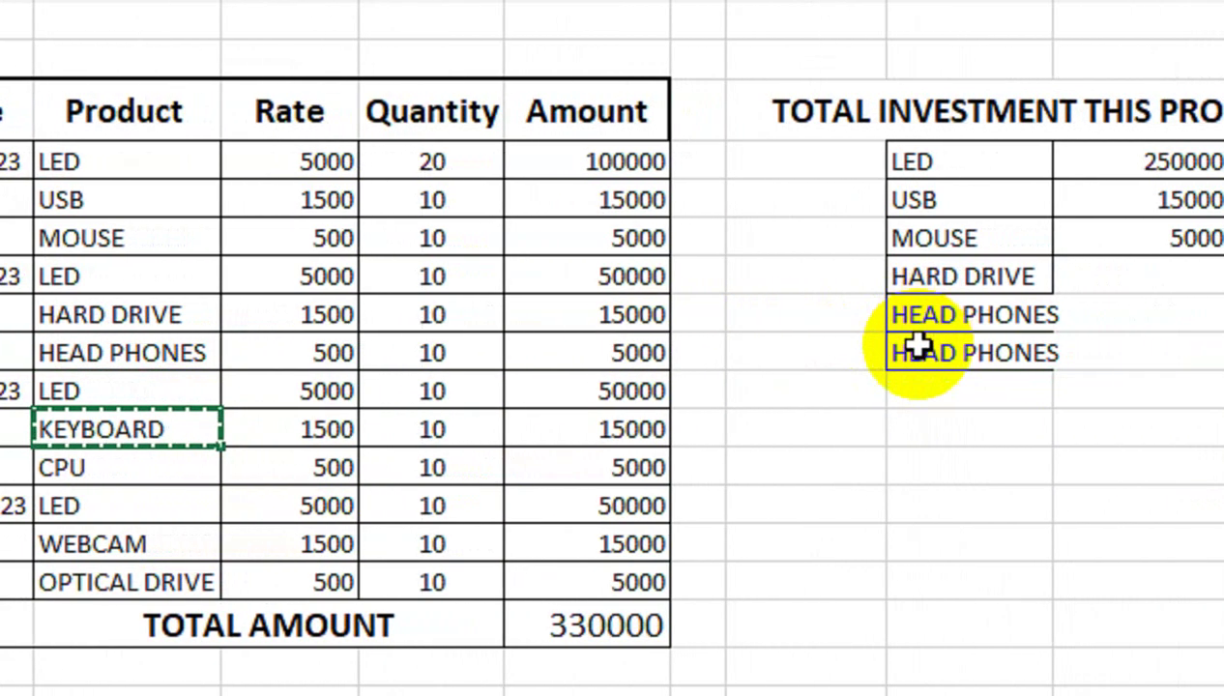
{"action": "key", "text": "ctrl+v"}
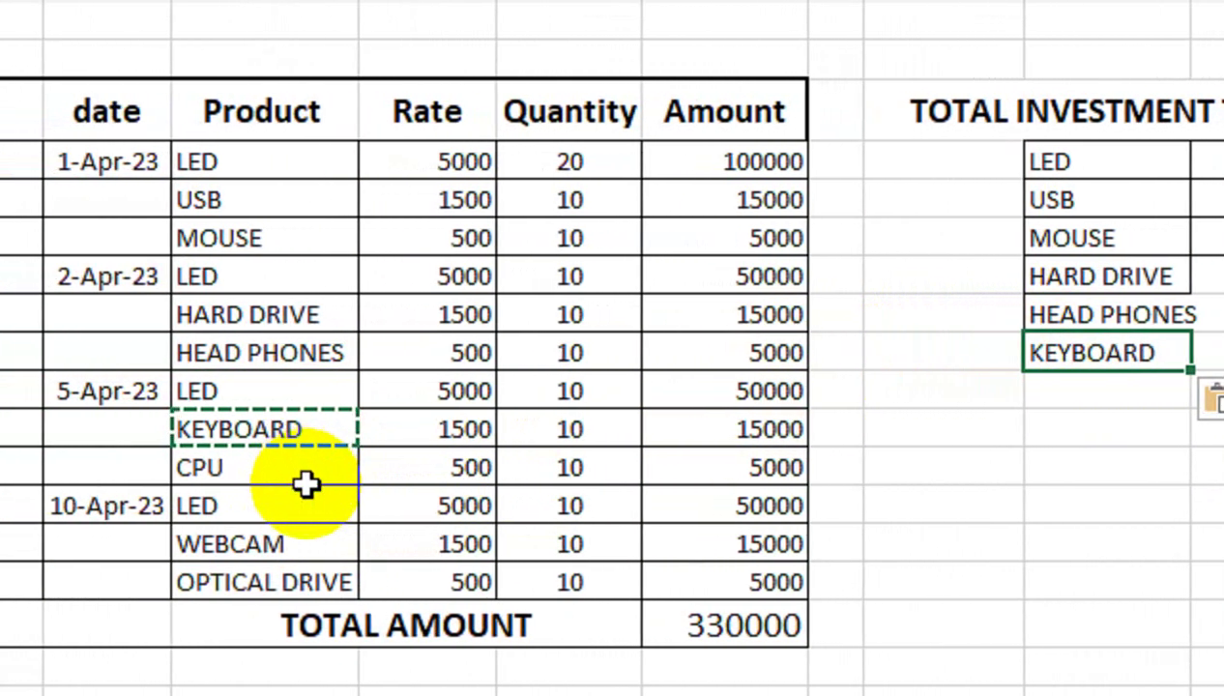
Copy CPU from C13 into I11, and WEBCAM and OPTICAL DRIVE from C15:C16 into I12:I13
{"action": "key", "text": "ctrl+c"}
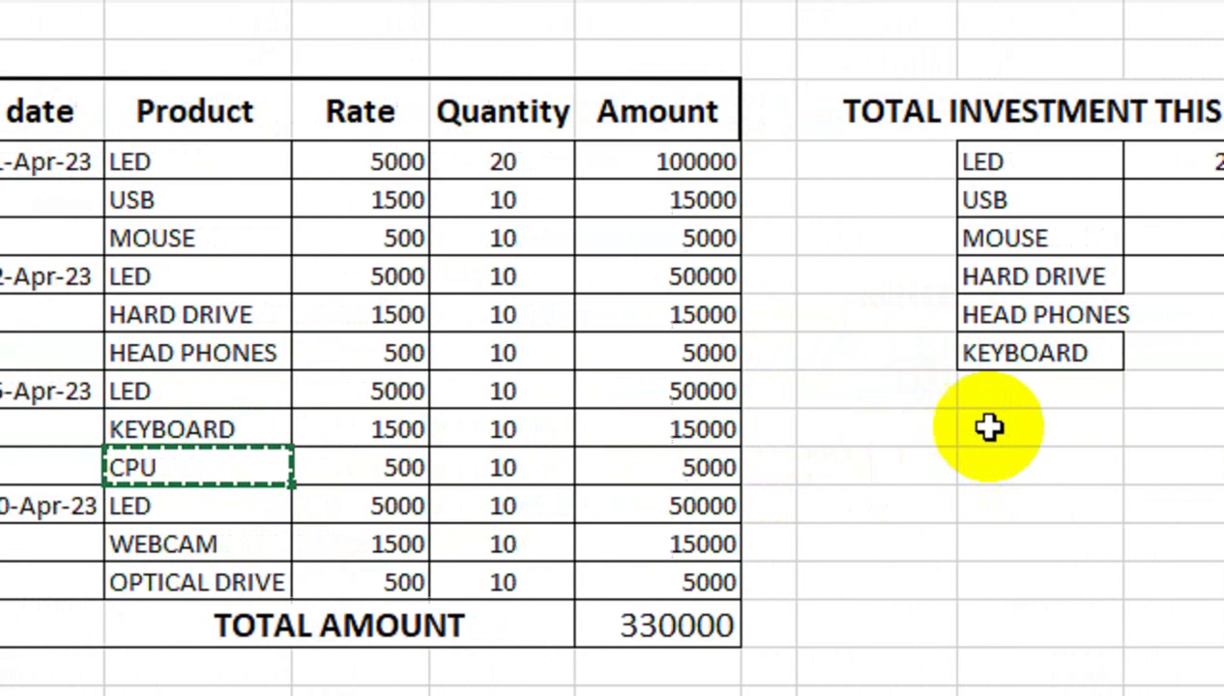
{"action": "left_click", "coordinate": [1103, 390]}
{"action": "key", "text": "ctrl+v"}
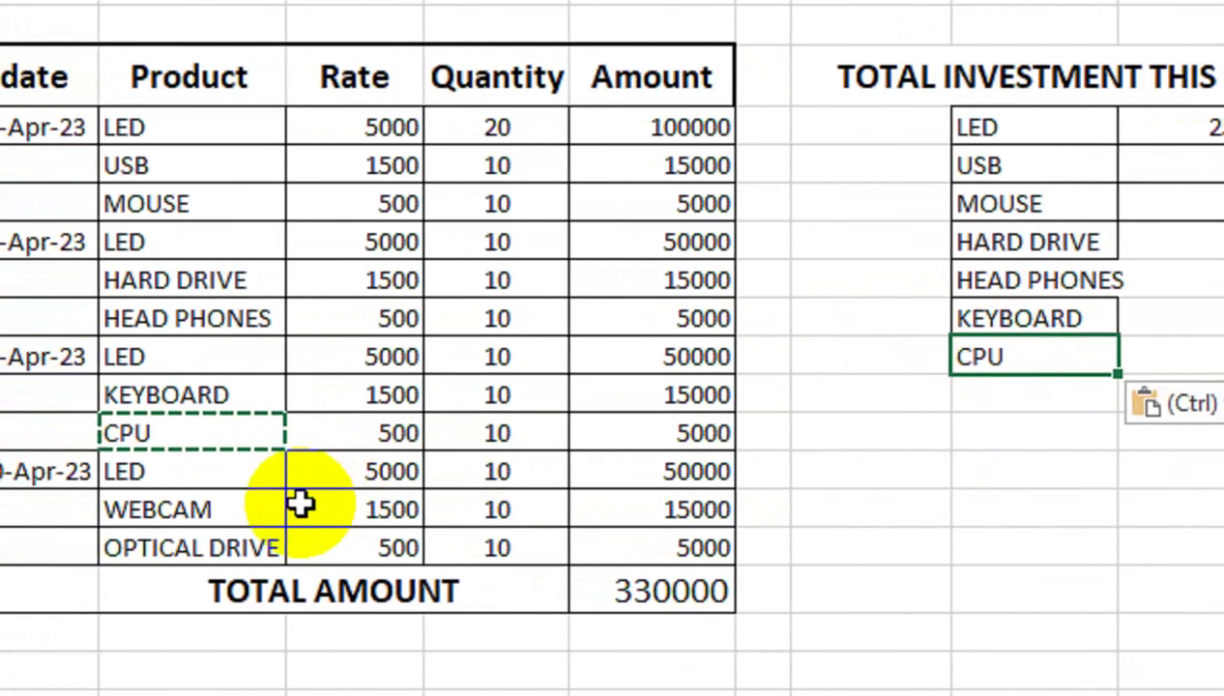
{"action": "left_click_drag", "start_coordinate": [202, 512], "coordinate": [202, 535]}
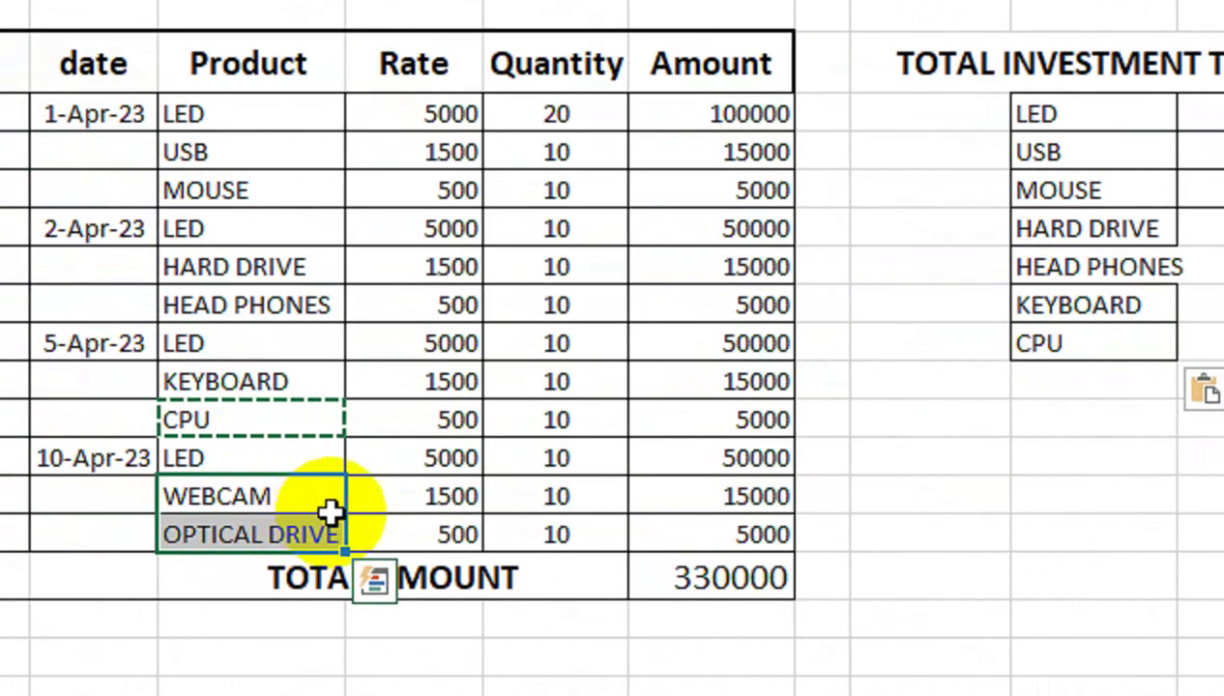
{"action": "key", "text": "ctrl+c"}
{"action": "left_click", "coordinate": [1062, 380]}
{"action": "key", "text": "ctrl+v"}
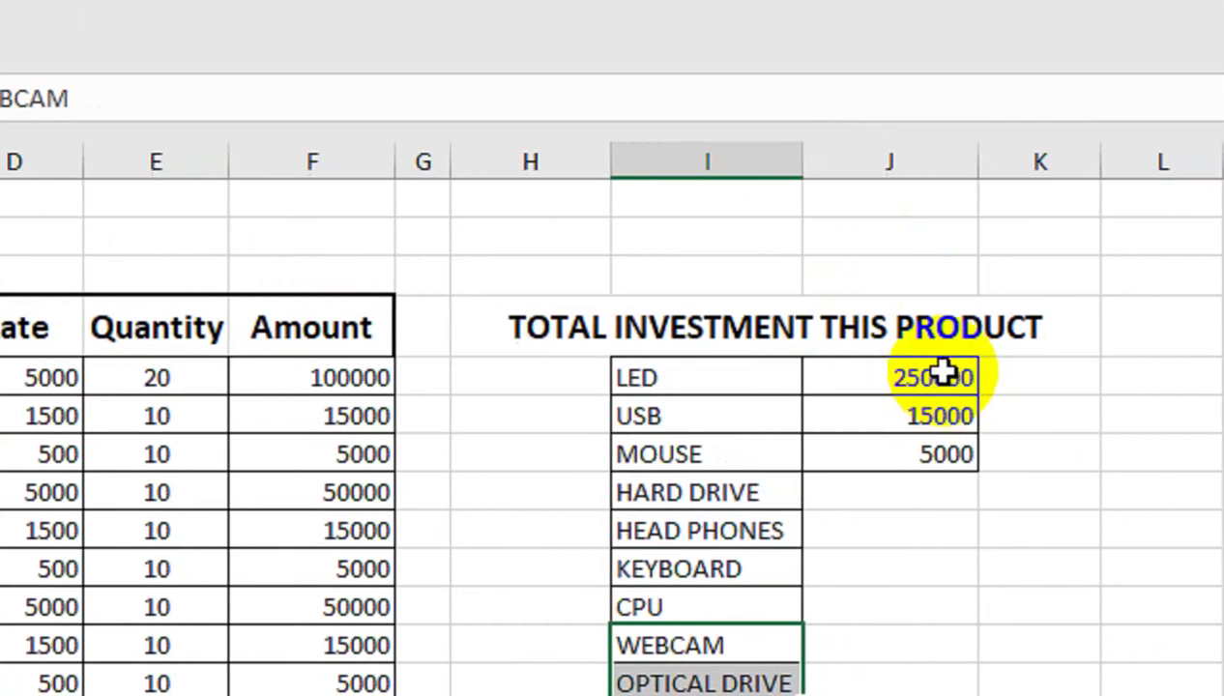
Fill the SUMIF formula from J5 down to J13 for all listed products
{"action": "left_click", "coordinate": [1166, 113]}
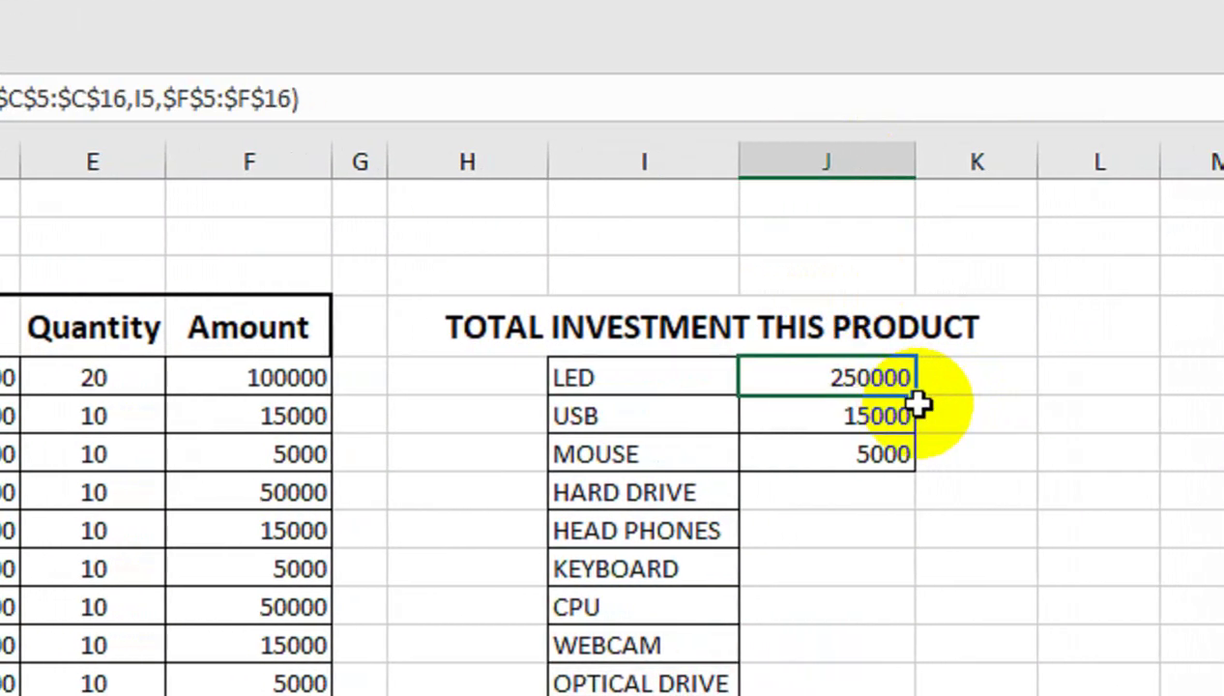
{"action": "left_click_drag", "start_coordinate": [953, 396], "coordinate": [938, 695]}
{"action": "left_click_drag", "start_coordinate": [899, 551], "coordinate": [901, 552]}
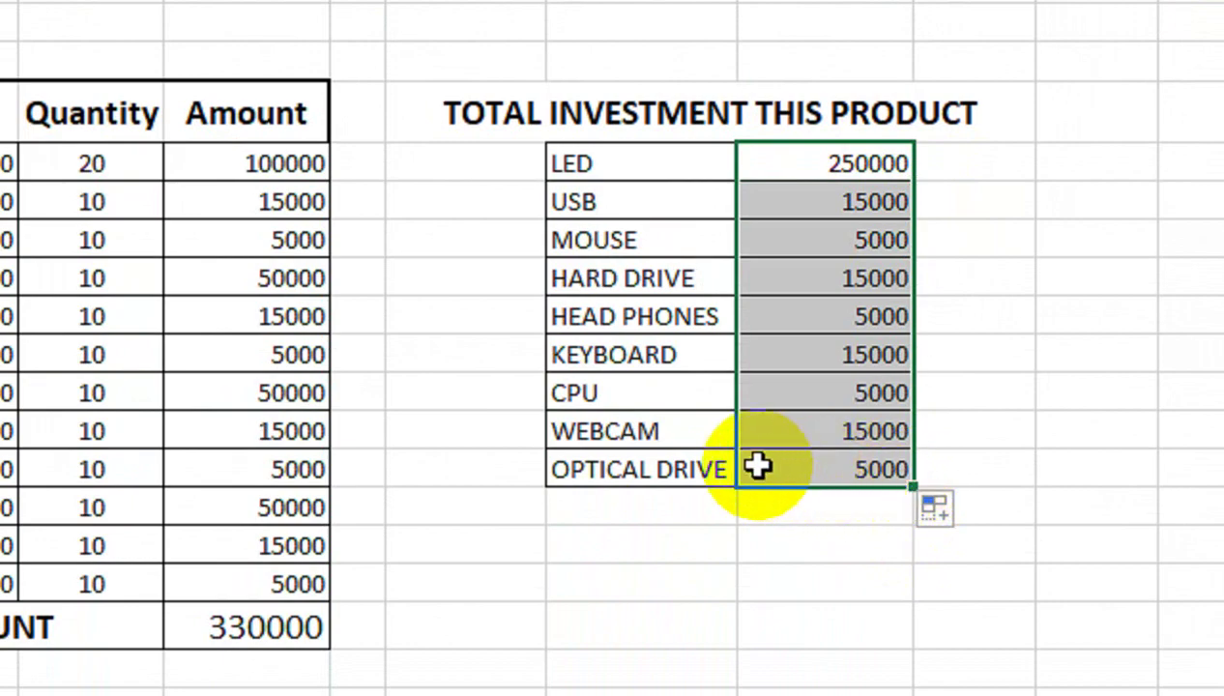
Sum all the product investments with =SUM(J5:J13) in J14
{"action": "left_click", "coordinate": [787, 513]}
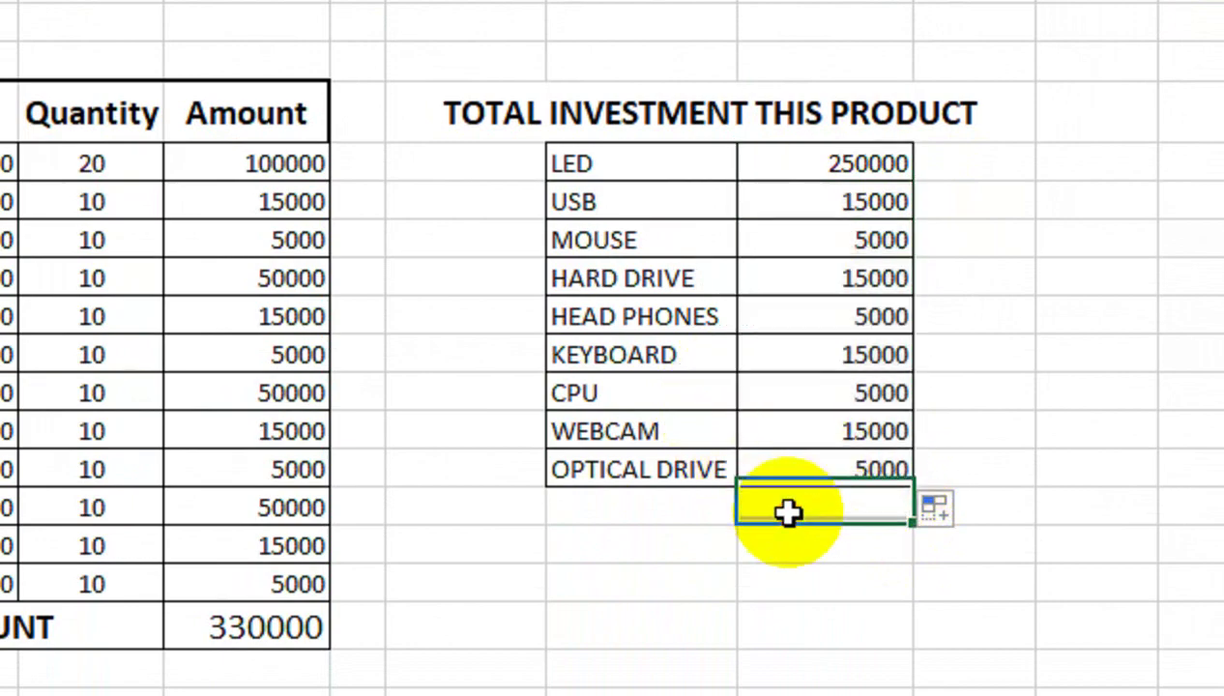
{"action": "type", "text": "=SU"}
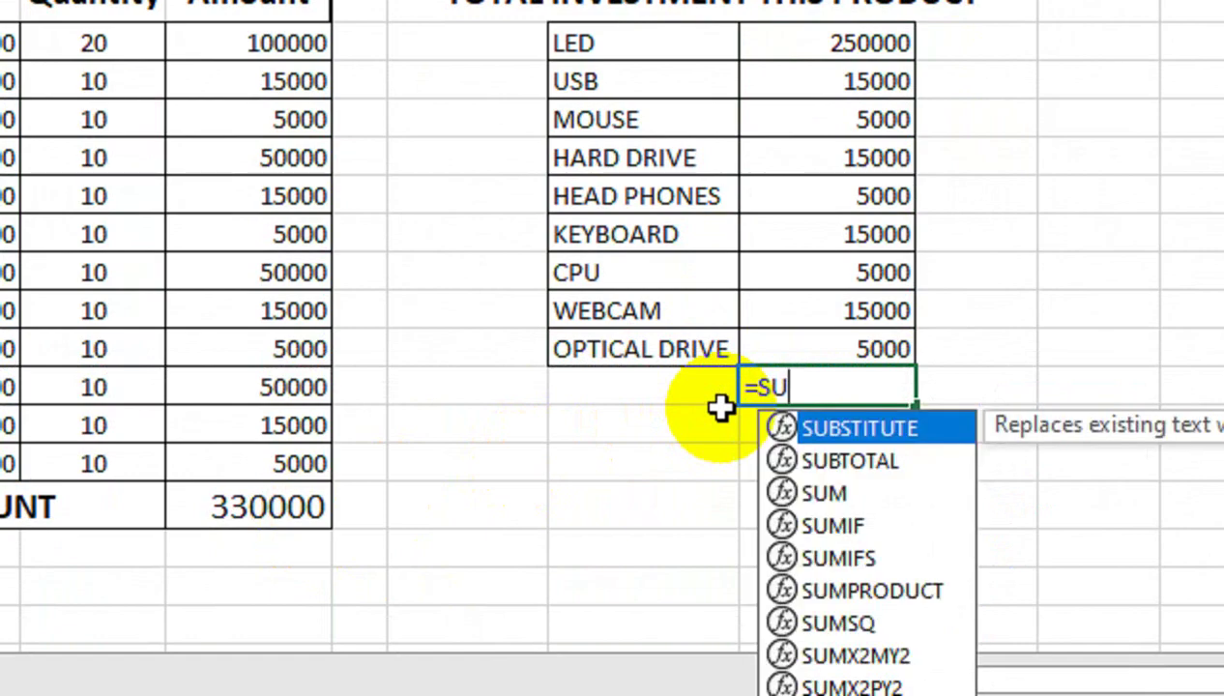
{"action": "type", "text": "M("}
{"action": "key", "text": "Up"}
{"action": "key", "text": "ctrl+shift+Up"}
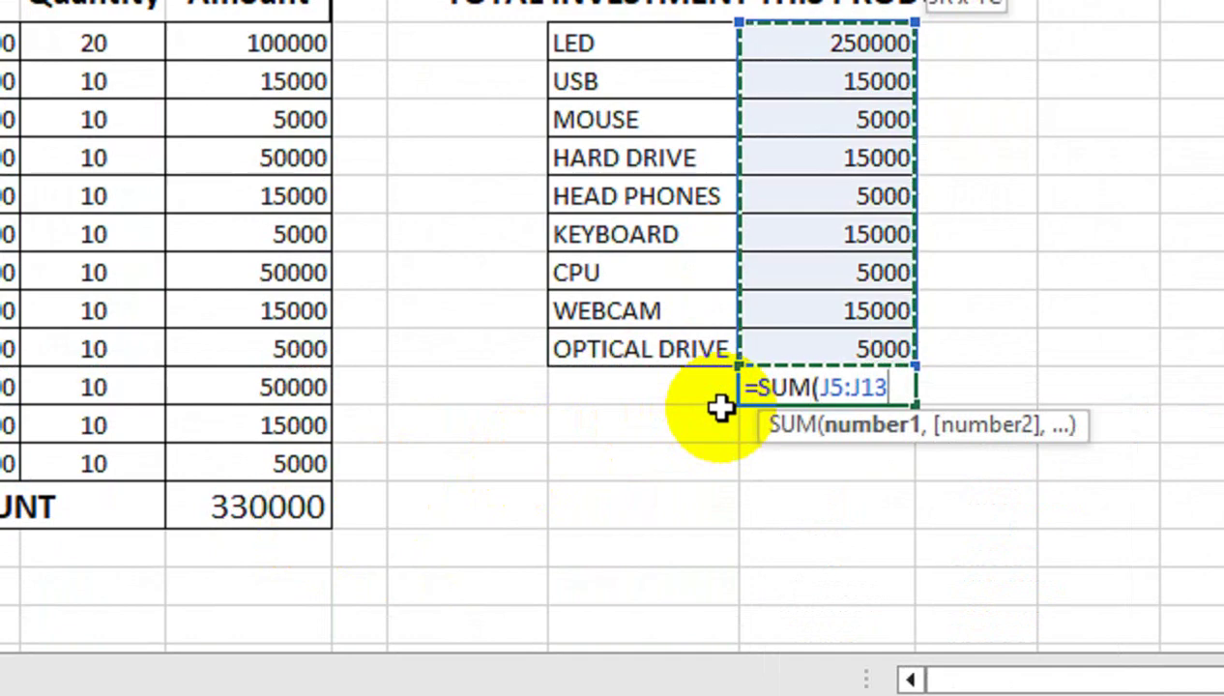
{"action": "type", "text": ")"}
{"action": "key", "text": "Return"}
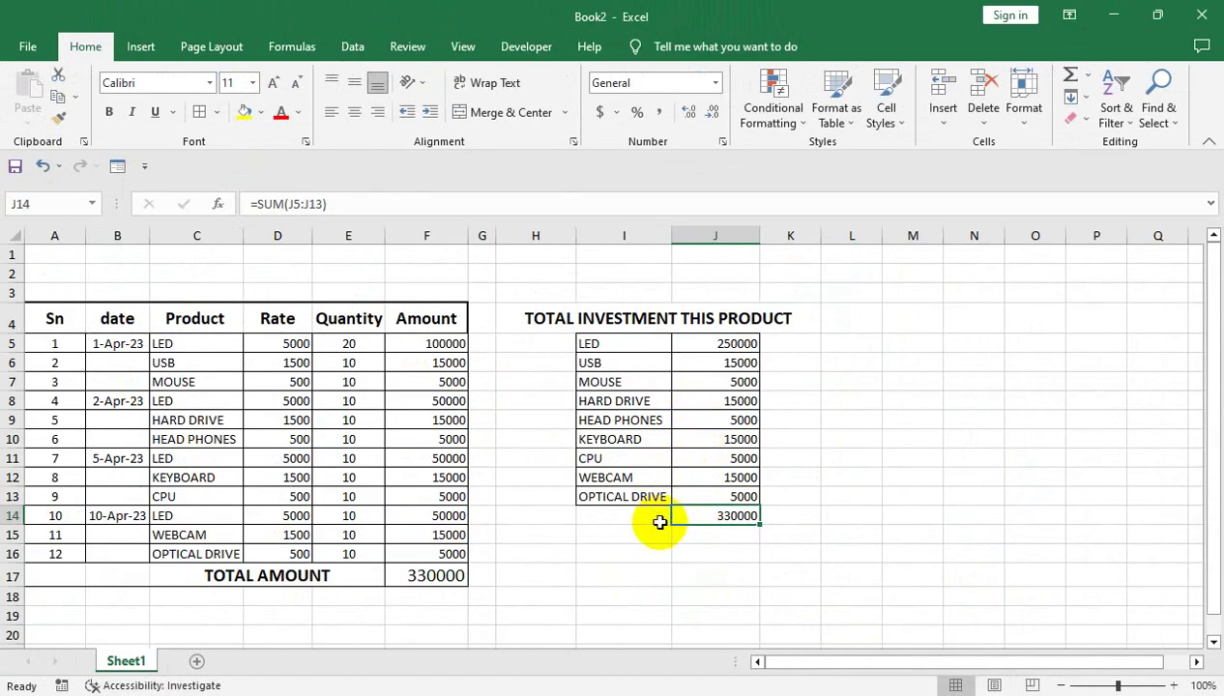
Add borders to the investment list's total row, I14:J14, and select the LED total in J5
{"action": "left_click_drag", "start_coordinate": [660, 522], "coordinate": [688, 514]}
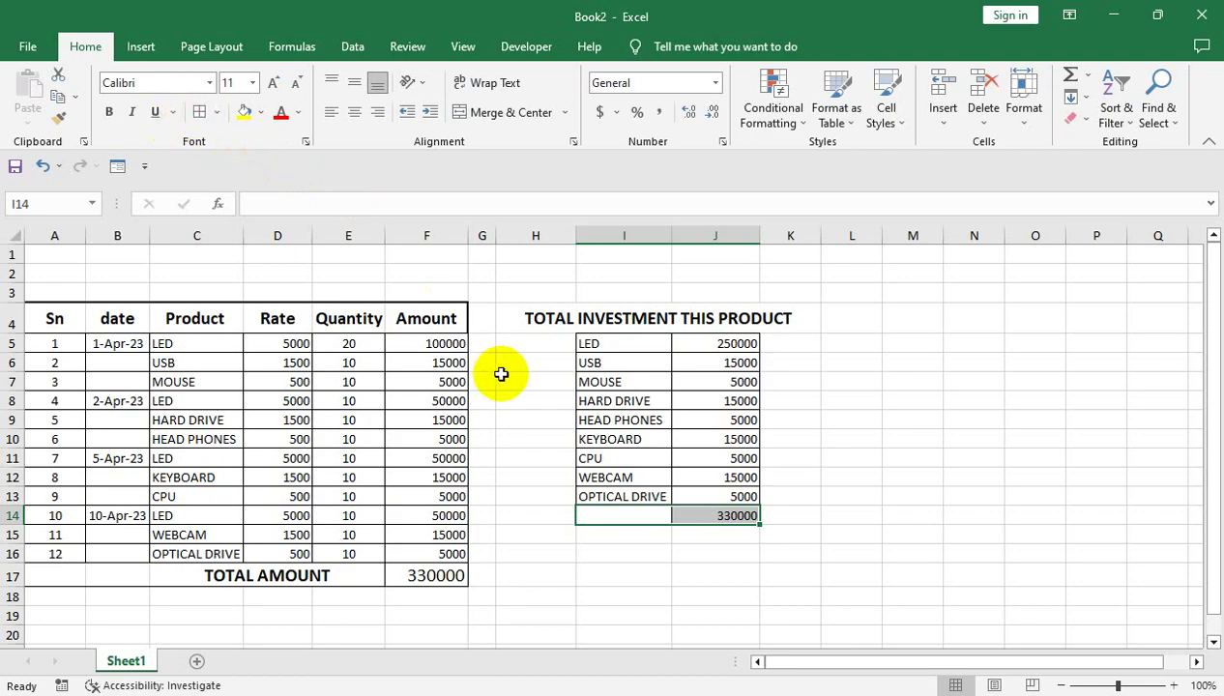
{"action": "left_click", "coordinate": [220, 118]}
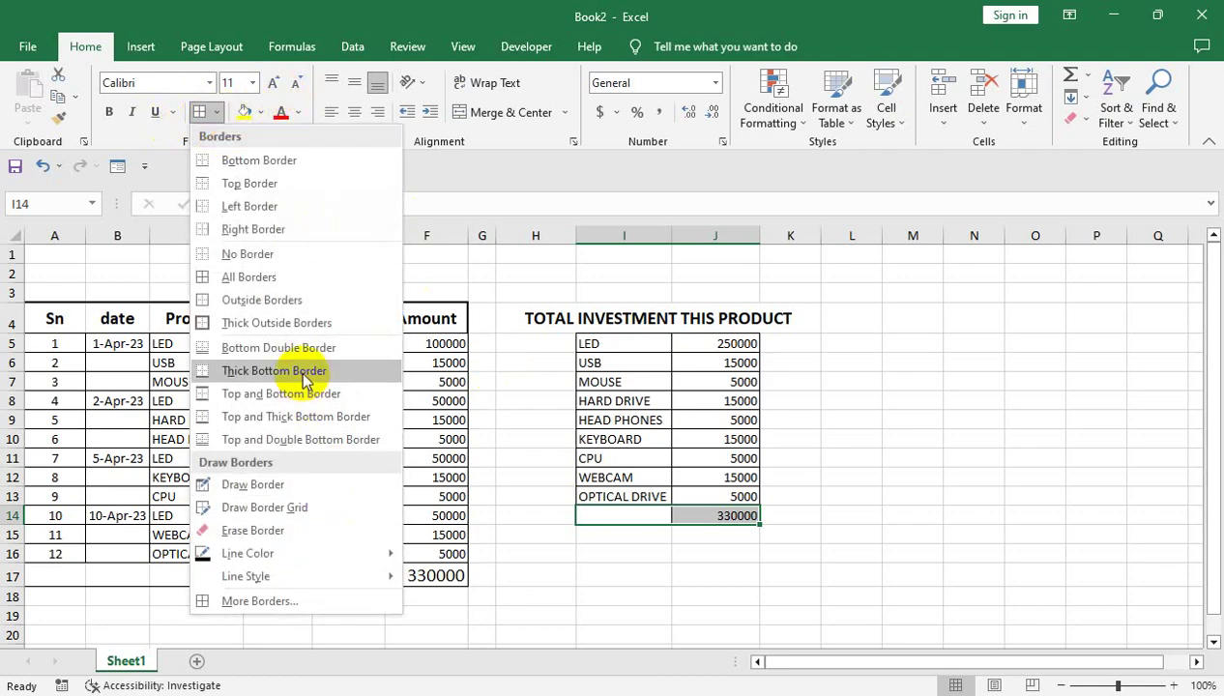
{"action": "left_click", "coordinate": [287, 397]}
{"action": "left_click", "coordinate": [677, 418]}
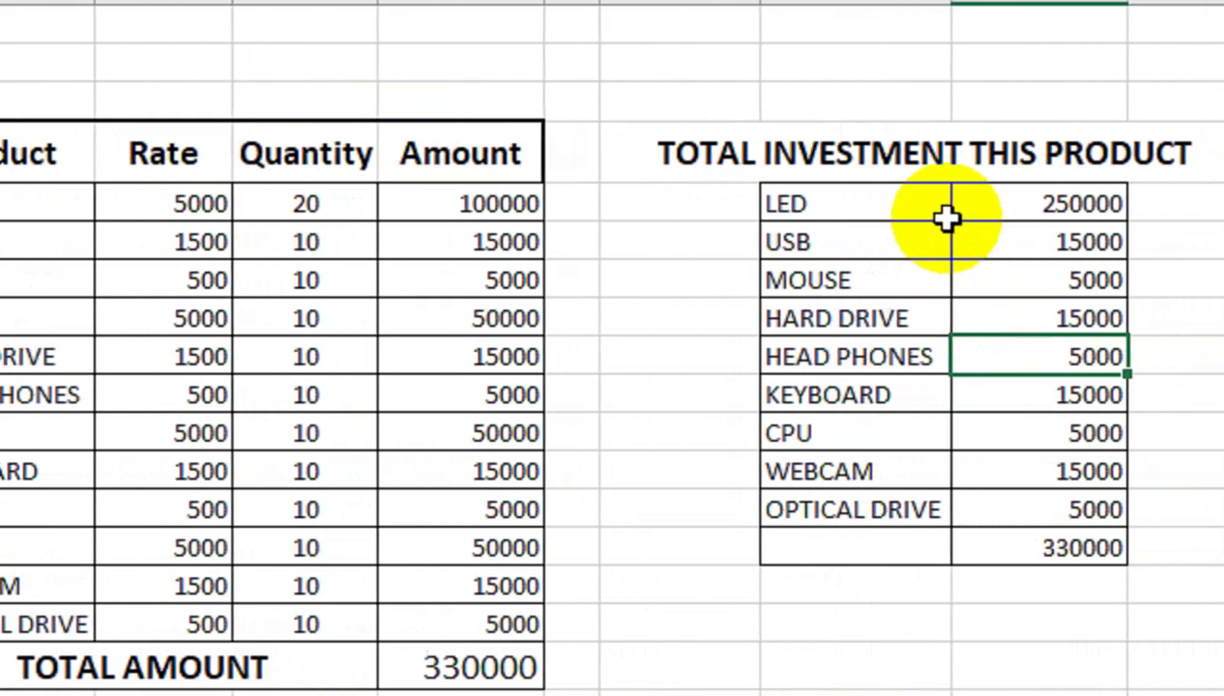
{"action": "left_click", "coordinate": [949, 218]}
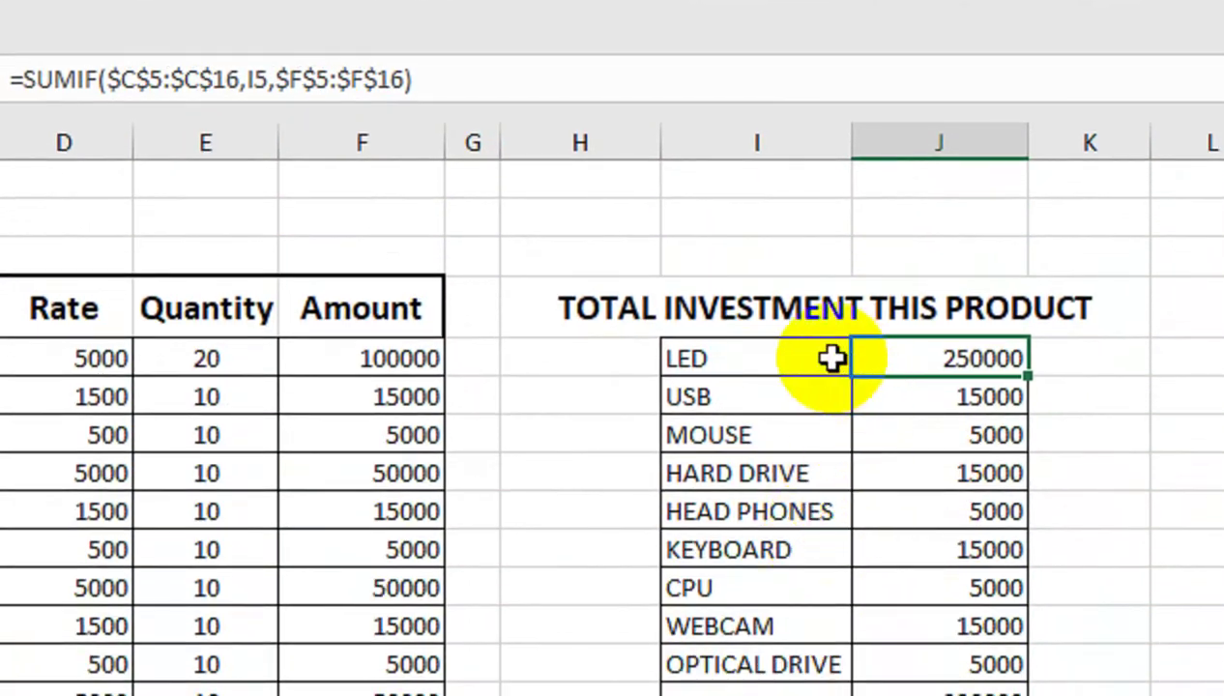
Fill the TOTAL INVESTMENT THIS PRODUCT heading in H4 with light gray
{"action": "left_click", "coordinate": [812, 308]}
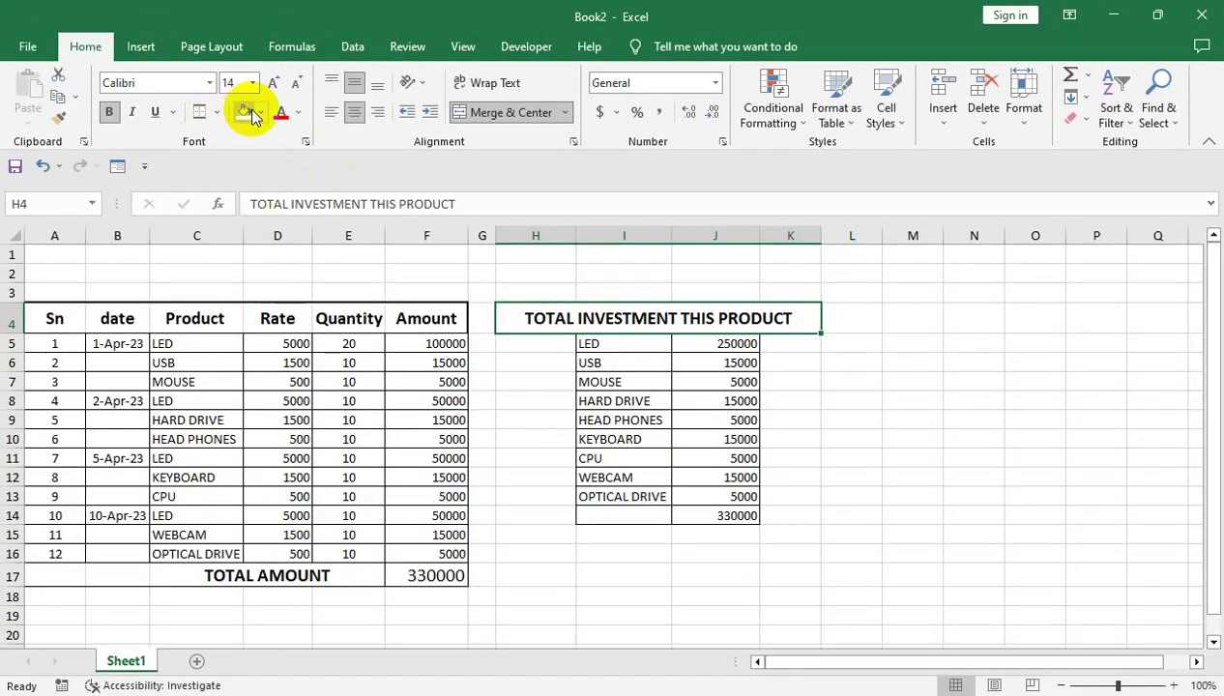
{"action": "left_click", "coordinate": [260, 112]}
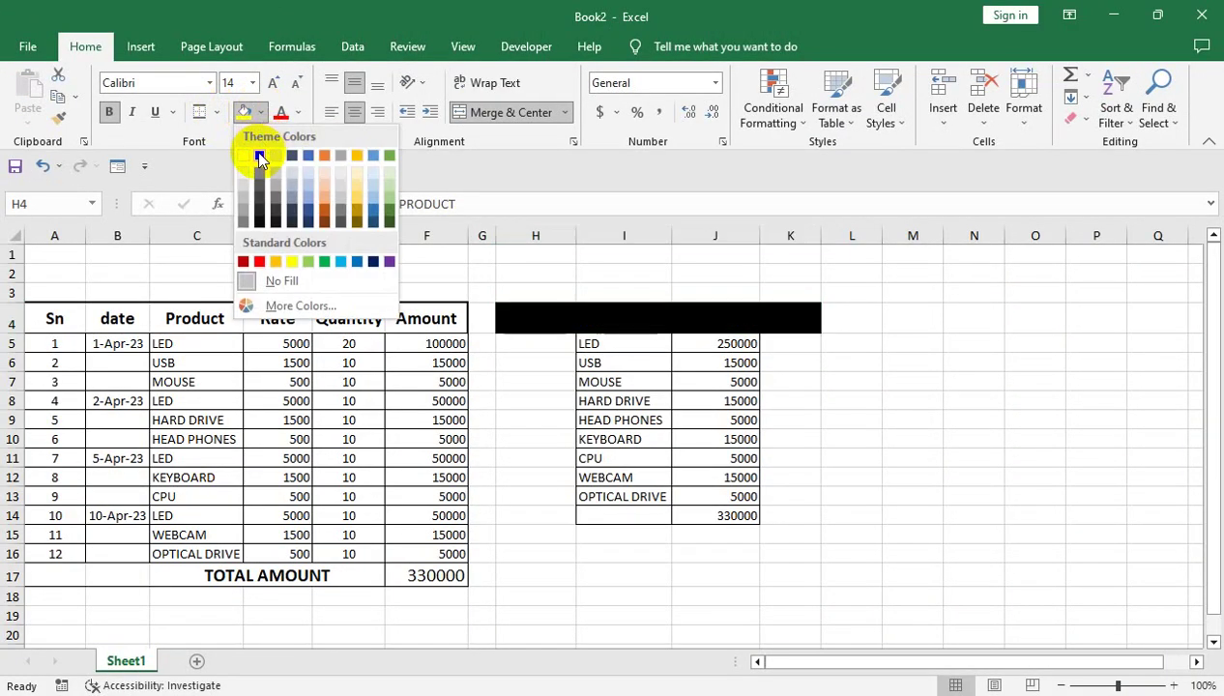
{"action": "left_click", "coordinate": [275, 156]}
Fill the sales table's header row, A4:F4, with light orange
{"action": "left_click_drag", "start_coordinate": [412, 311], "coordinate": [77, 319]}
{"action": "left_click", "coordinate": [260, 112]}
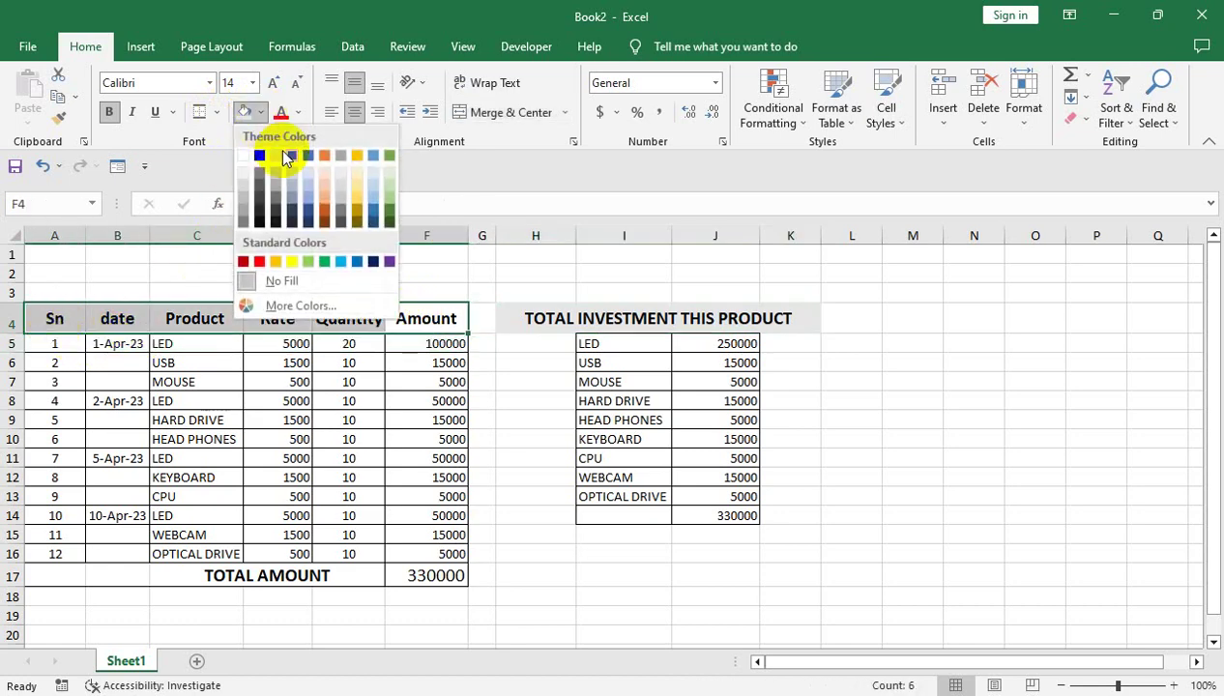
{"action": "left_click", "coordinate": [327, 176]}
Fill the TOTAL AMOUNT row from B17 to F17 with dark blue and make its text white
{"action": "left_click_drag", "start_coordinate": [90, 579], "coordinate": [391, 571]}
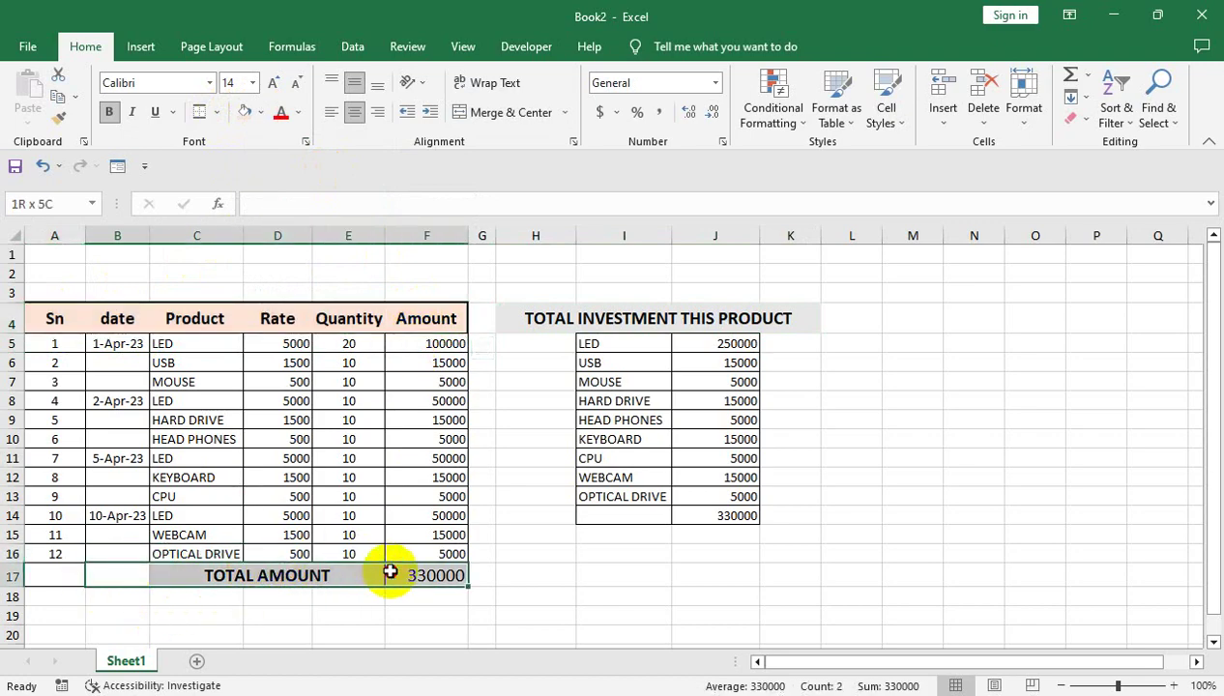
{"action": "left_click", "coordinate": [259, 112]}
{"action": "left_click", "coordinate": [382, 263]}
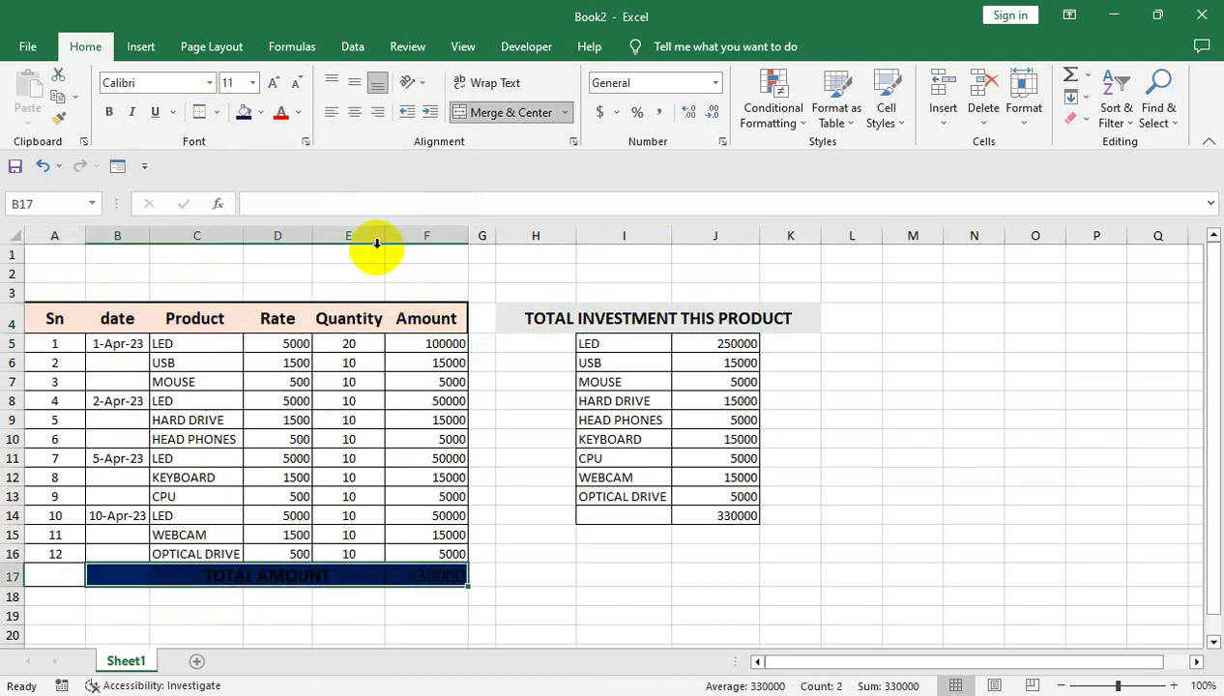
{"action": "left_click", "coordinate": [298, 113]}
{"action": "left_click", "coordinate": [281, 178]}
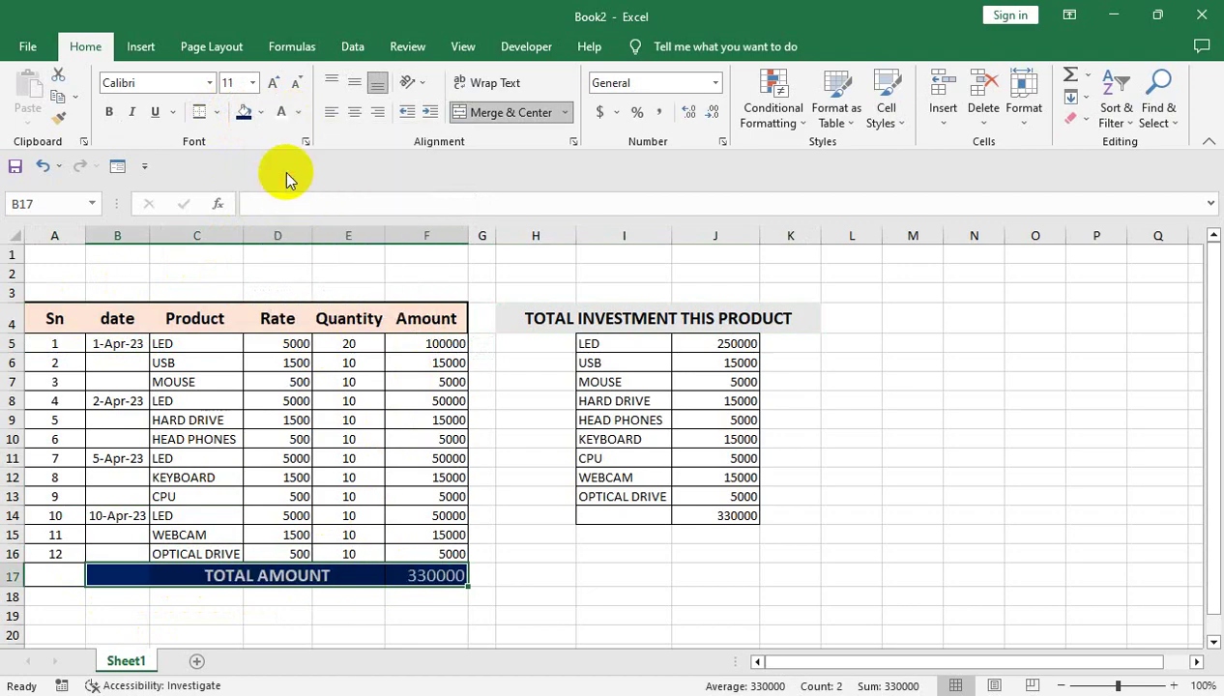
{"action": "left_click_drag", "start_coordinate": [694, 522], "coordinate": [661, 516]}
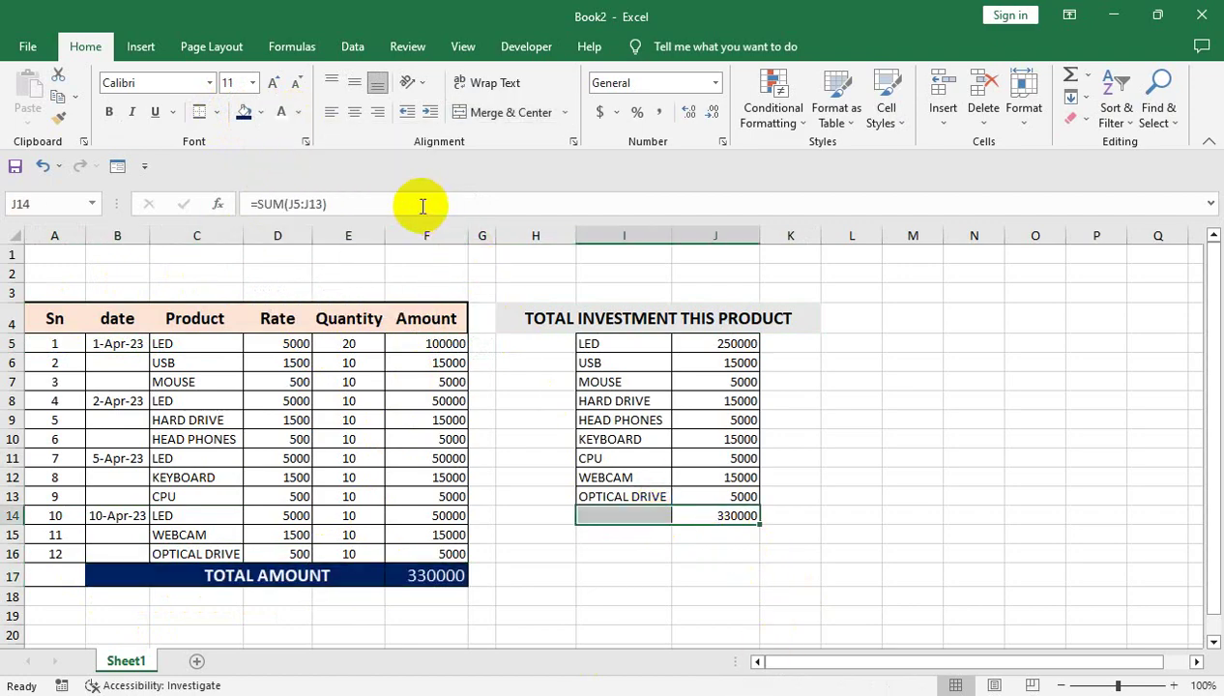
{"action": "left_click", "coordinate": [299, 114]}
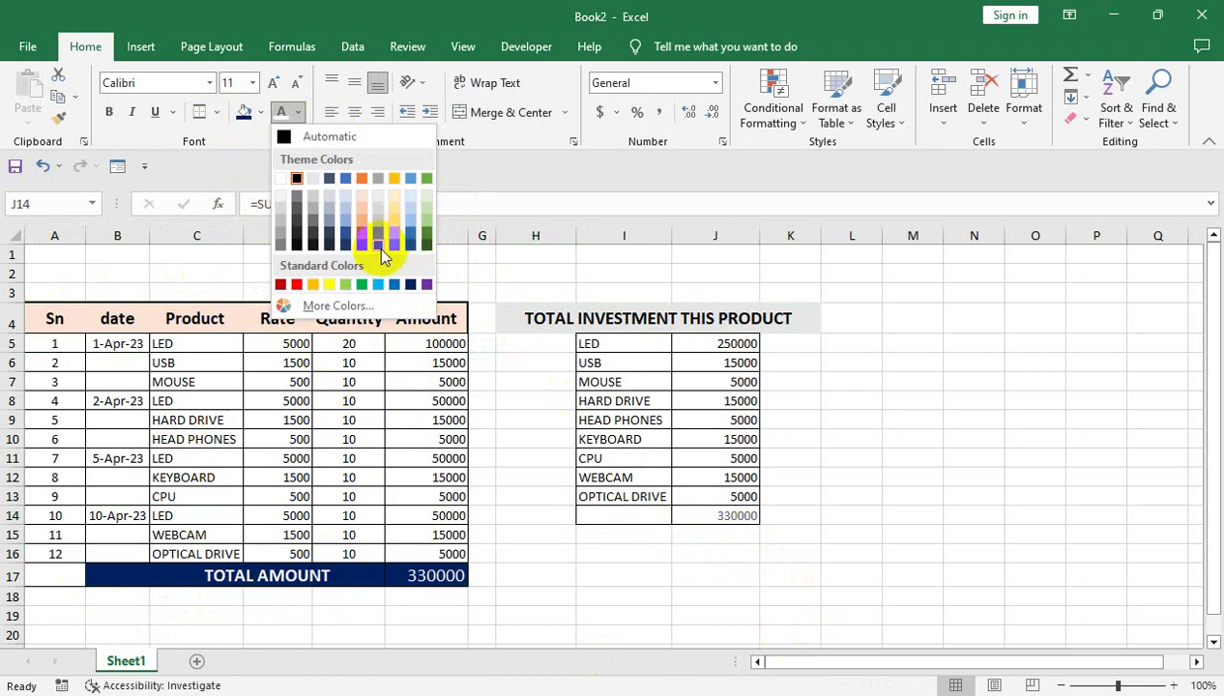
{"action": "left_click", "coordinate": [686, 558]}
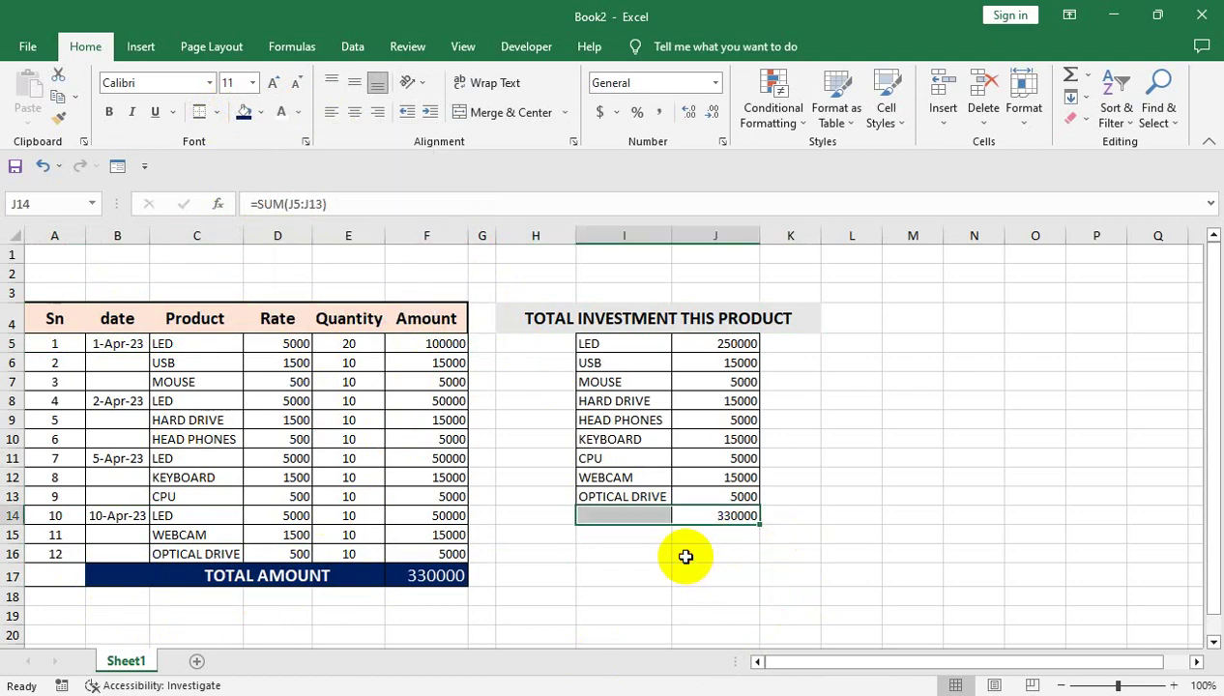
{"action": "key", "text": "Up"}
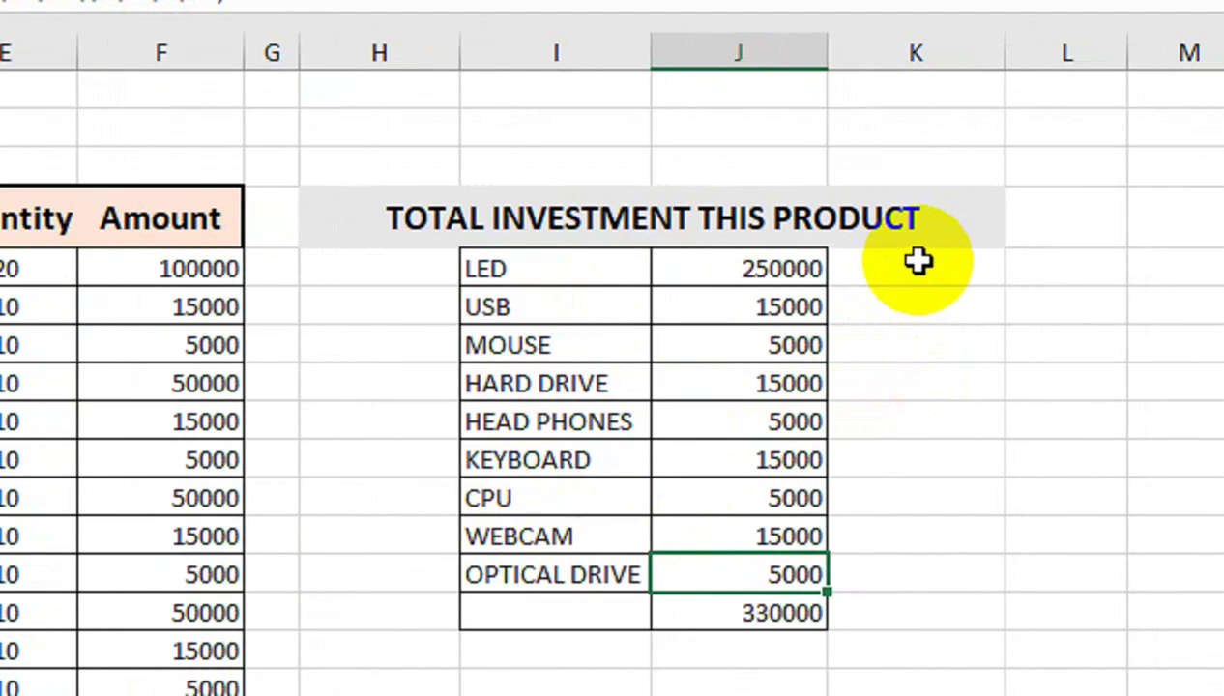
{"action": "left_click", "coordinate": [964, 267]}
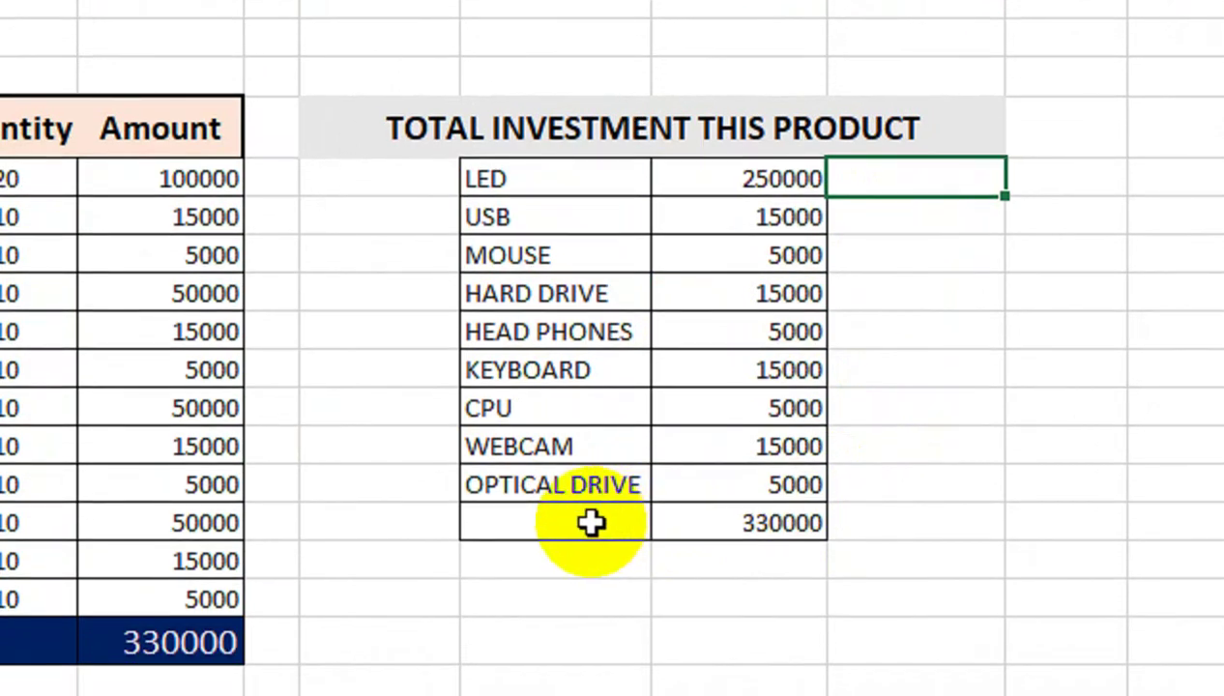
Enter the label "Equal Both Amoutn" in I14 and autofit column I to it
{"action": "left_click", "coordinate": [591, 522]}
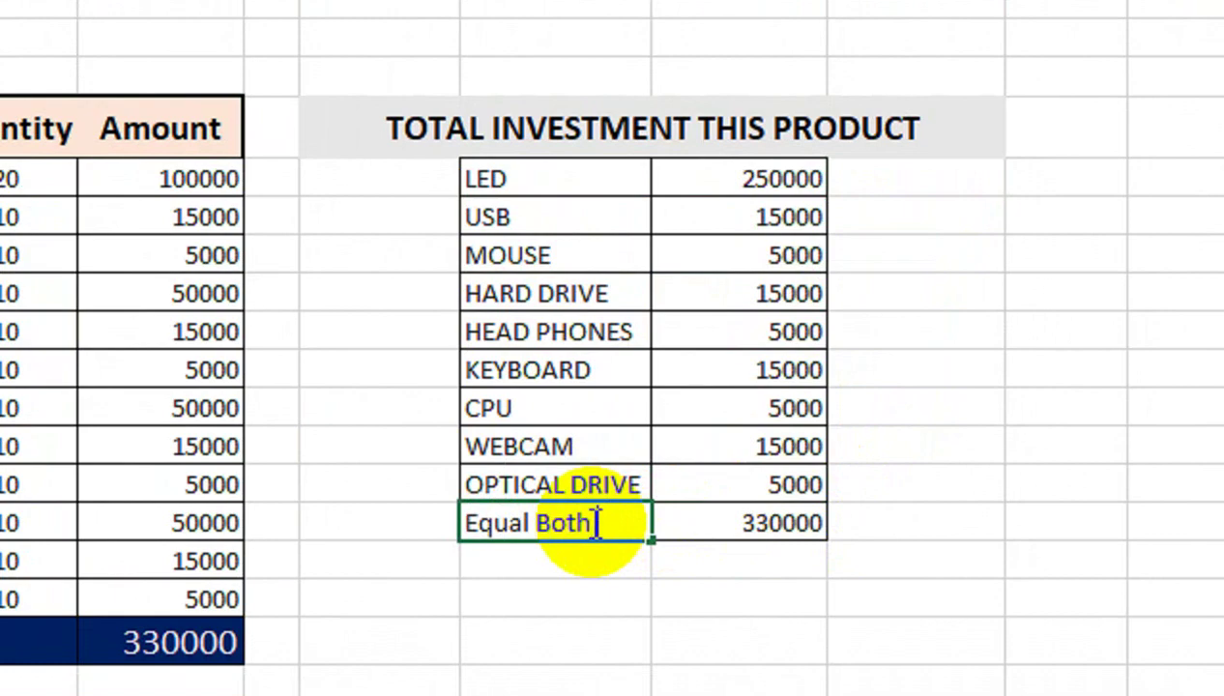
{"action": "key", "text": "Return"}
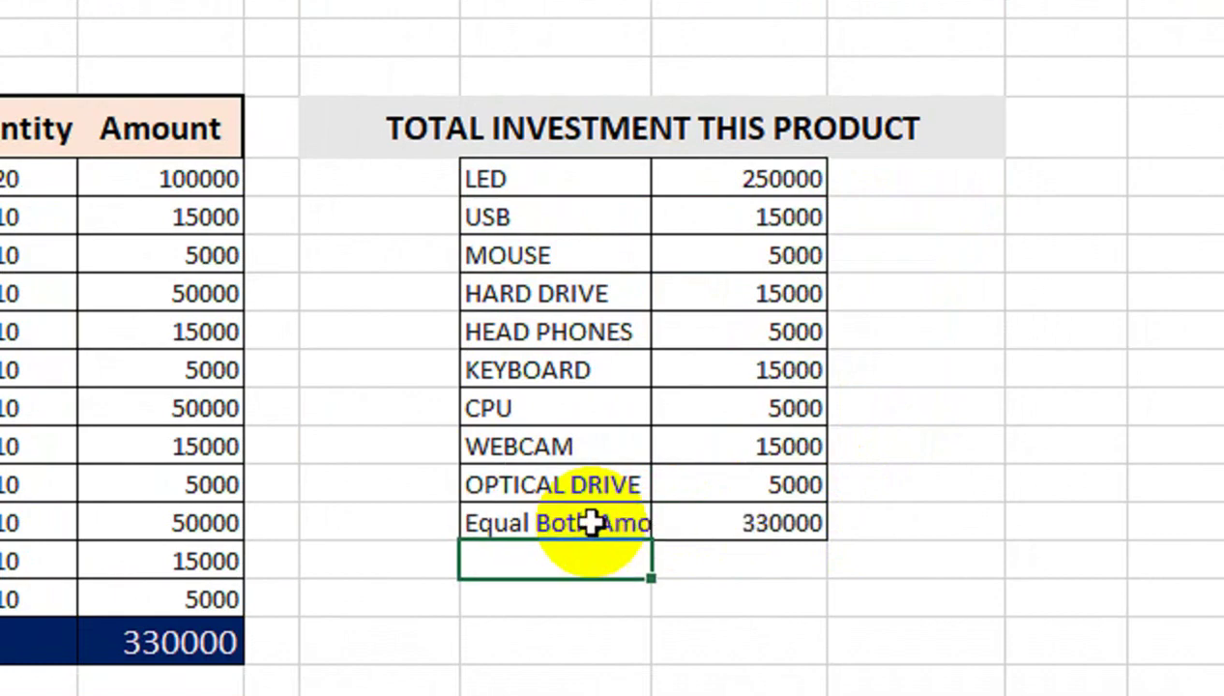
{"action": "left_click", "coordinate": [591, 522]}
{"action": "key", "text": "alt+h"}
{"action": "key", "text": "o"}
{"action": "key", "text": "i"}
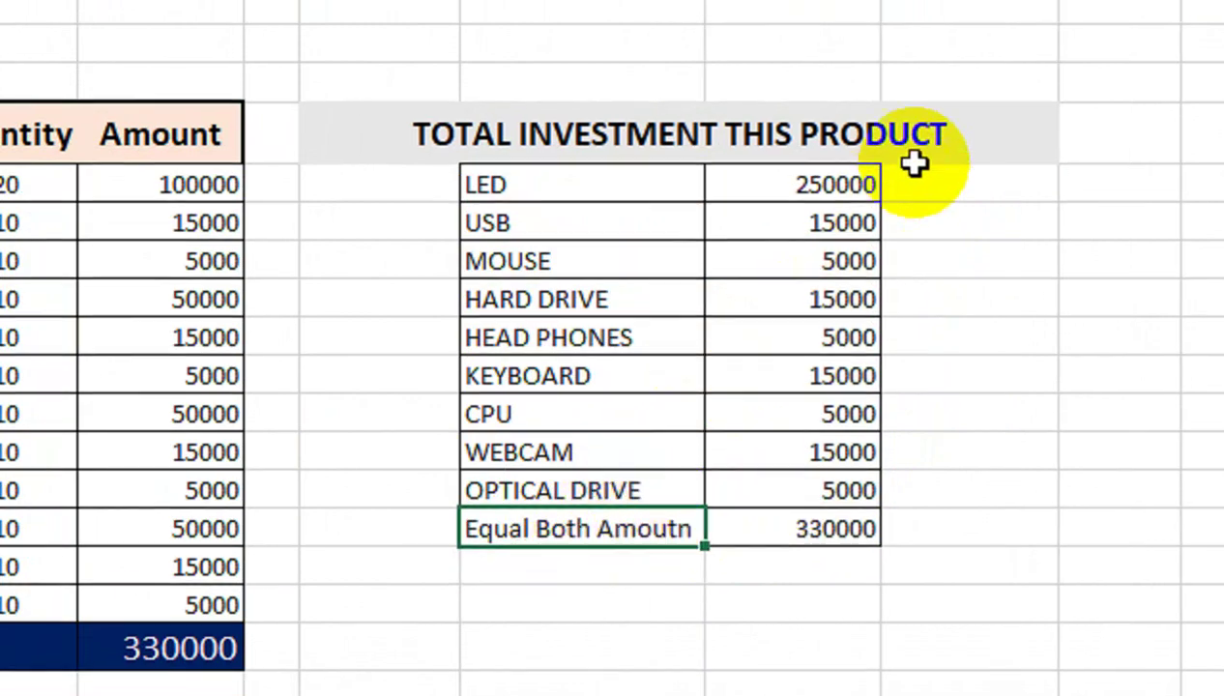
Start a SUMIF formula in K5 with range $C$5:$C$16, criteria I5 and sum range $E$5:$E$16
{"action": "left_click", "coordinate": [972, 184]}
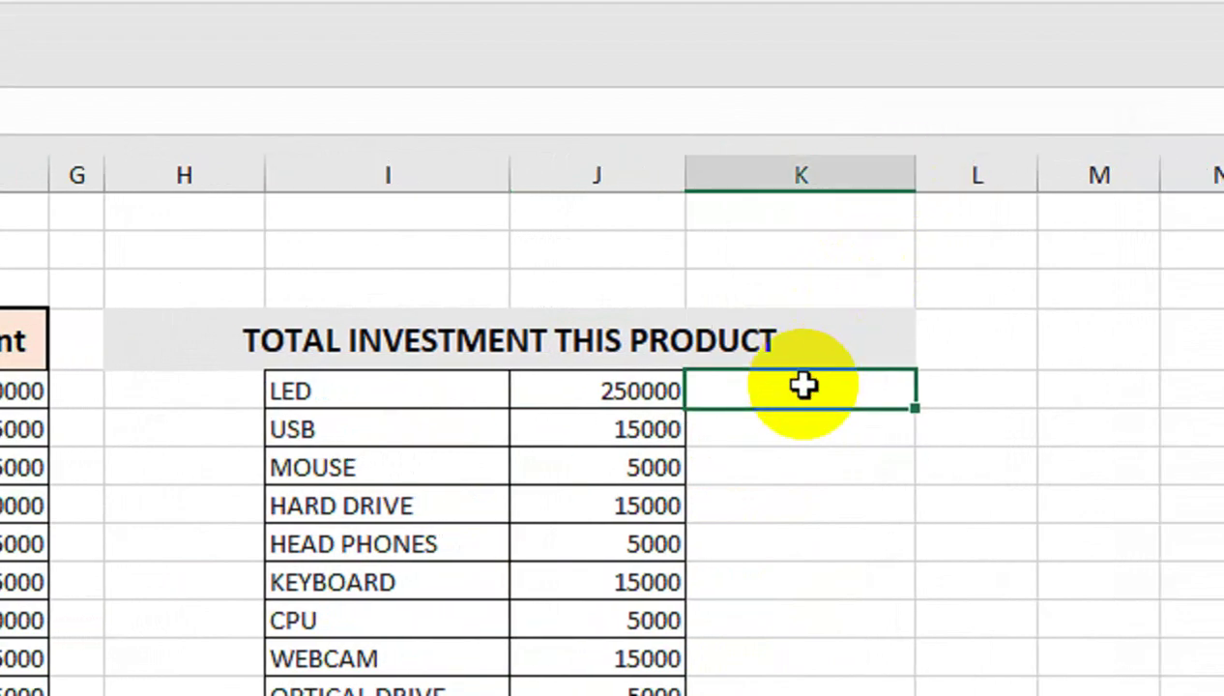
{"action": "type", "text": "=sumif"}
{"action": "key", "text": "Tab"}
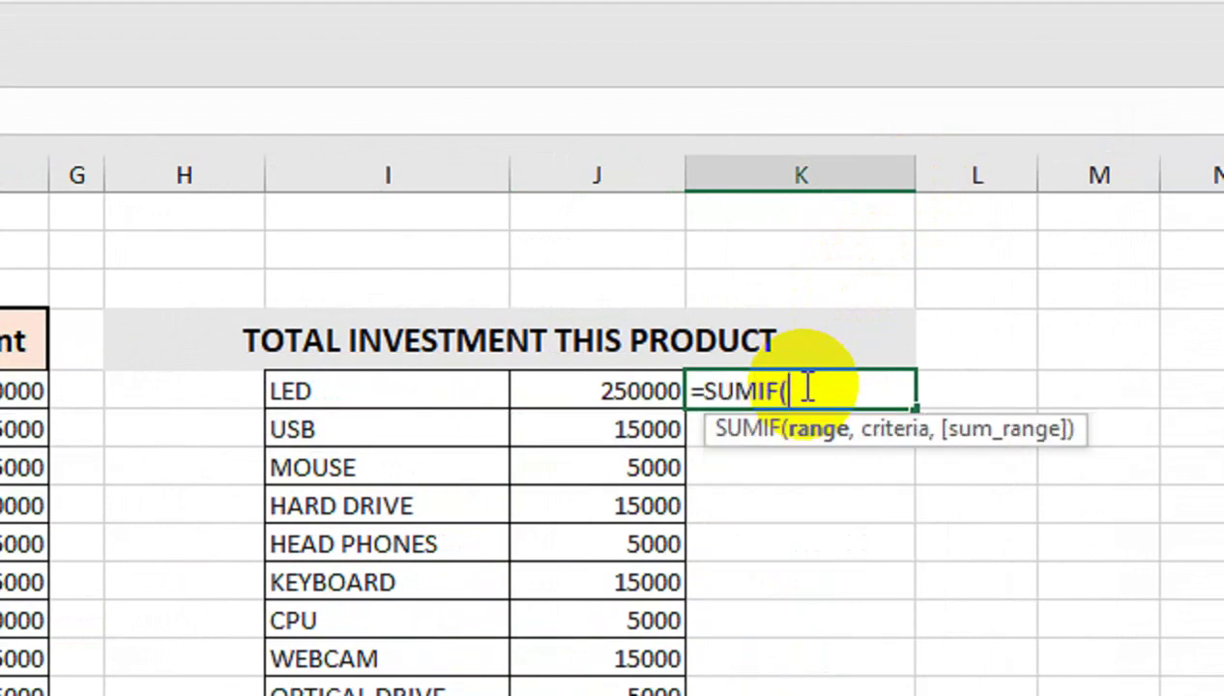
{"action": "left_click_drag", "start_coordinate": [310, 429], "coordinate": [358, 530]}
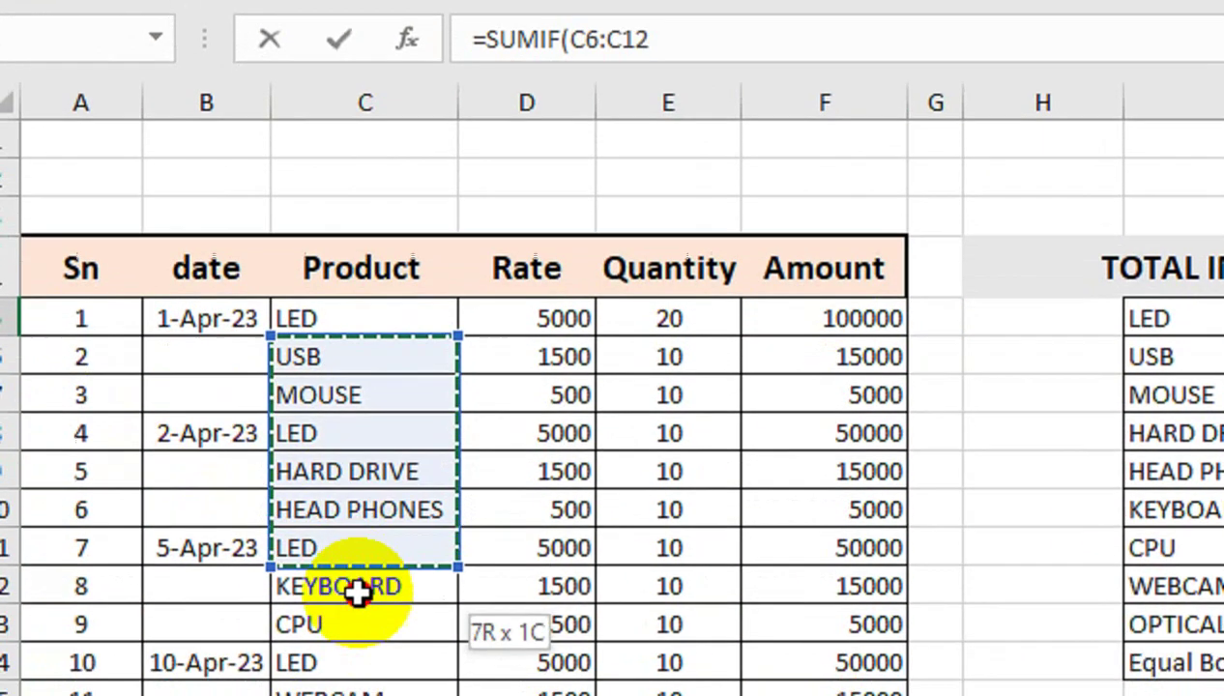
{"action": "left_click_drag", "start_coordinate": [361, 185], "coordinate": [367, 607]}
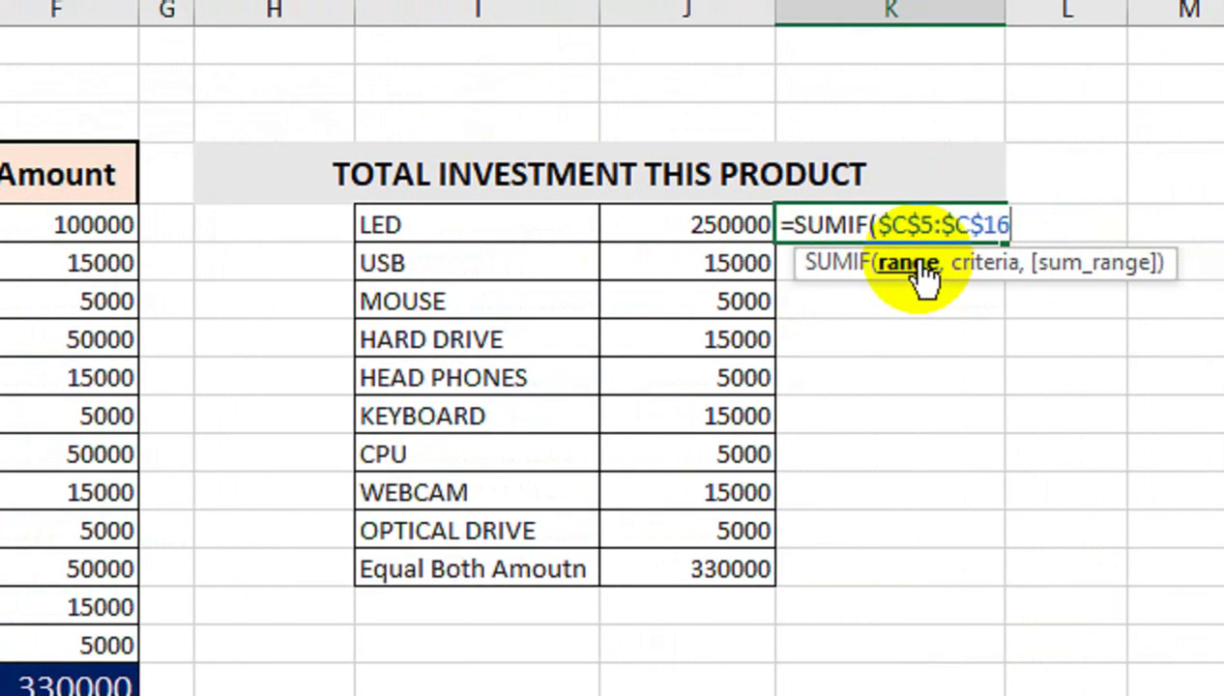
{"action": "type", "text": ","}
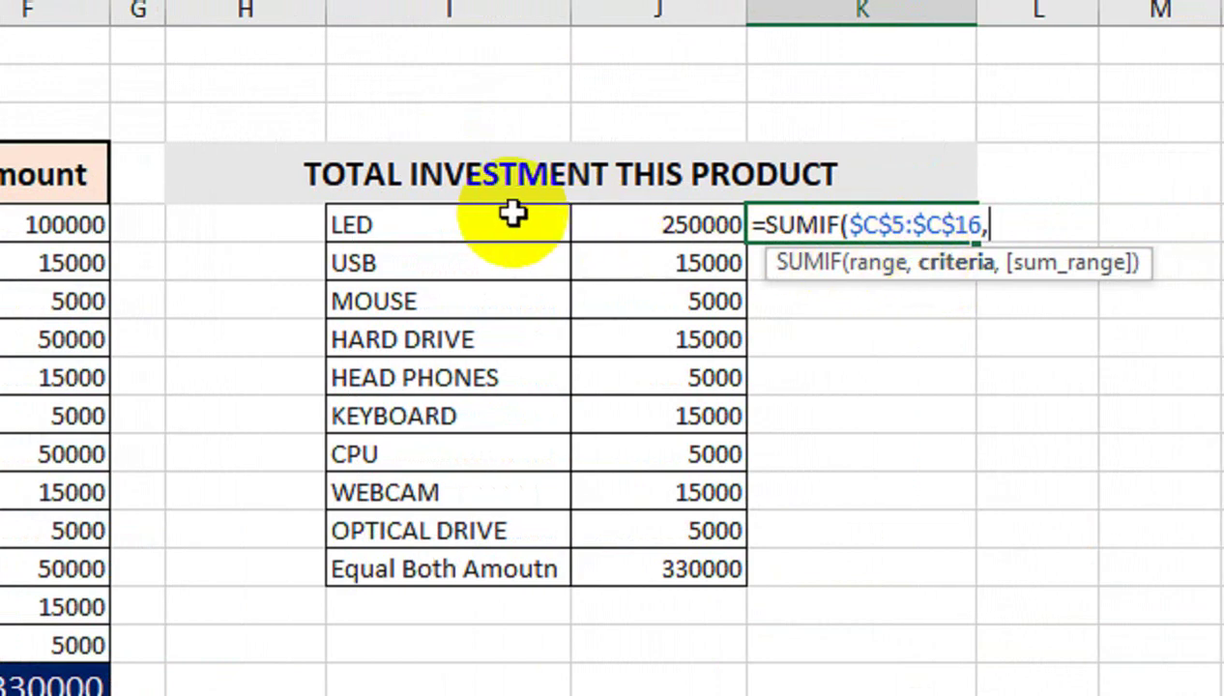
{"action": "left_click", "coordinate": [538, 221]}
{"action": "type", "text": ","}
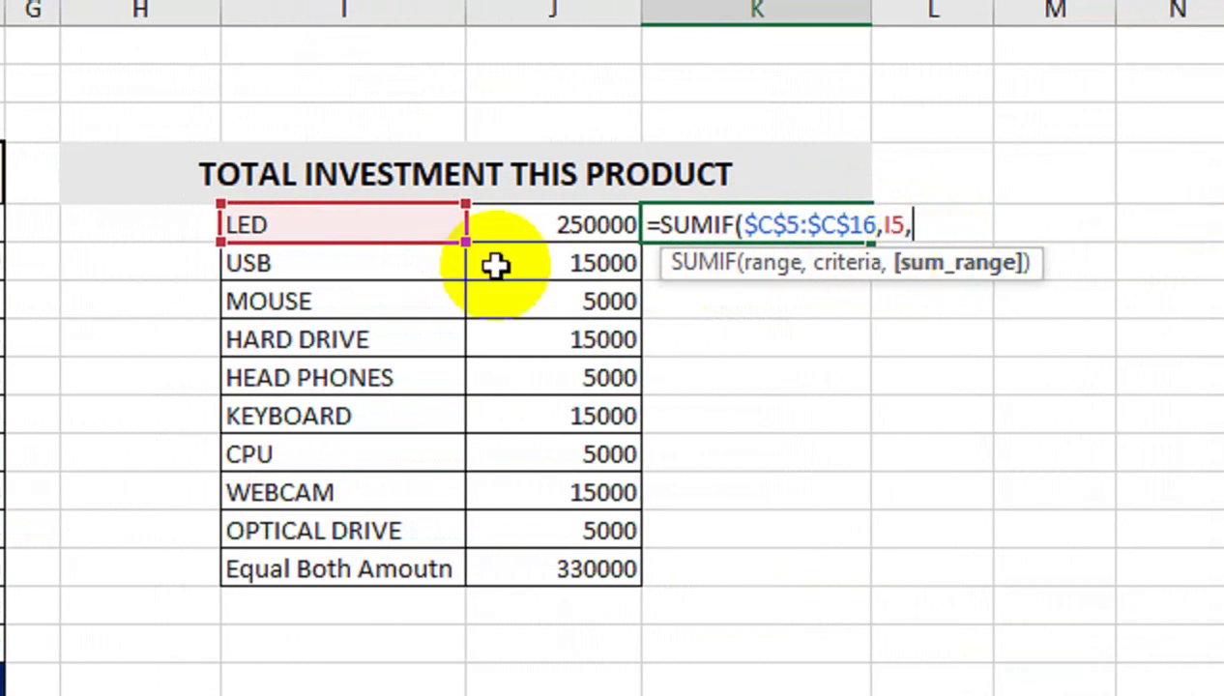
{"action": "left_click_drag", "start_coordinate": [245, 224], "coordinate": [223, 341]}
{"action": "left_click_drag", "start_coordinate": [24, 224], "coordinate": [33, 619]}
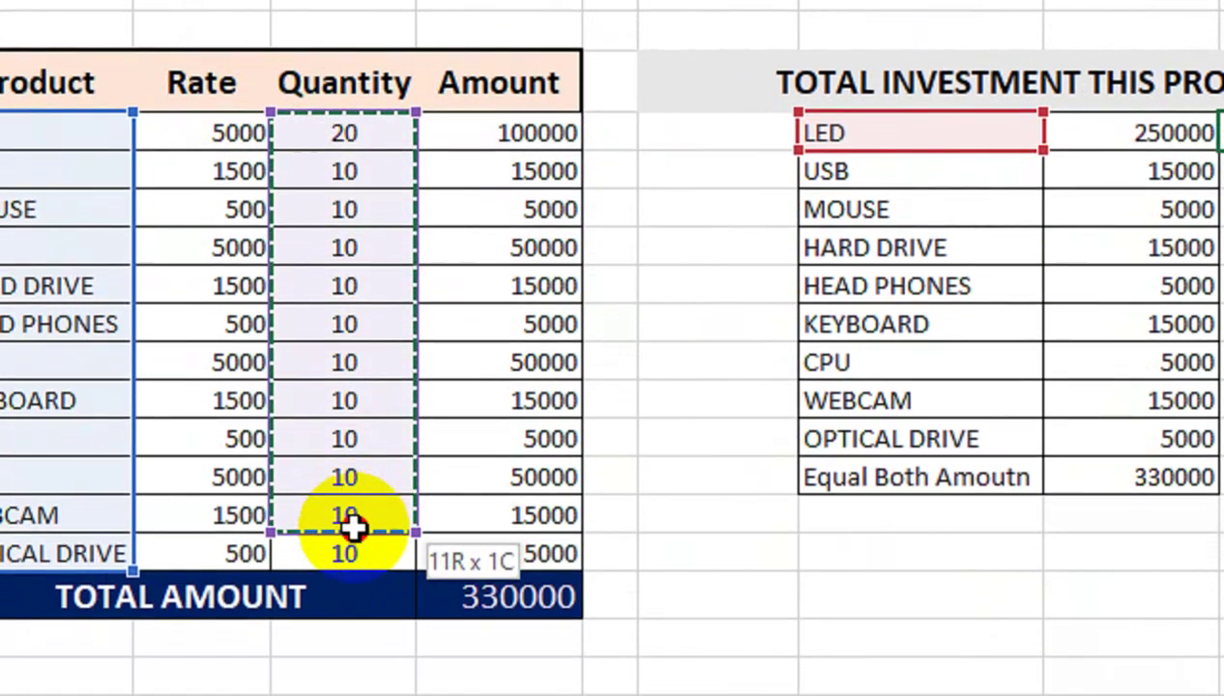
{"action": "left_click_drag", "start_coordinate": [353, 527], "coordinate": [355, 534]}
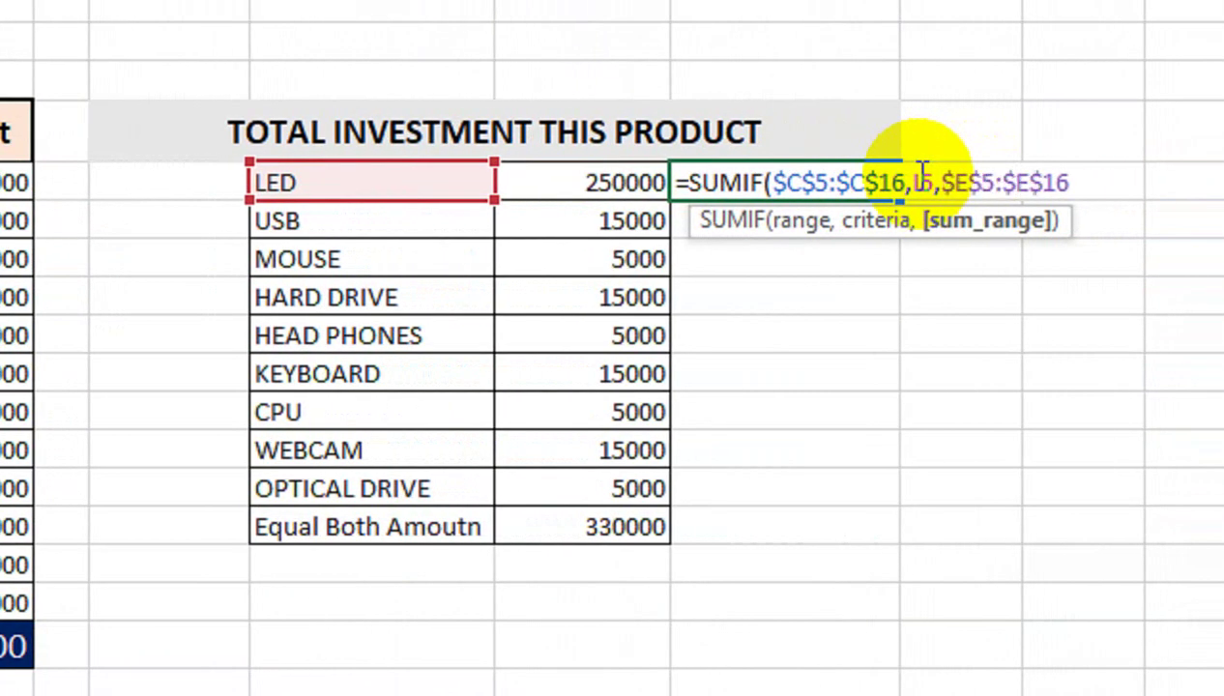
Wrap K5's SUMIF in an IF that tests for less than 10 and returns "REORDER" if true, otherwise an empty string
{"action": "type", "text": ")<10"}
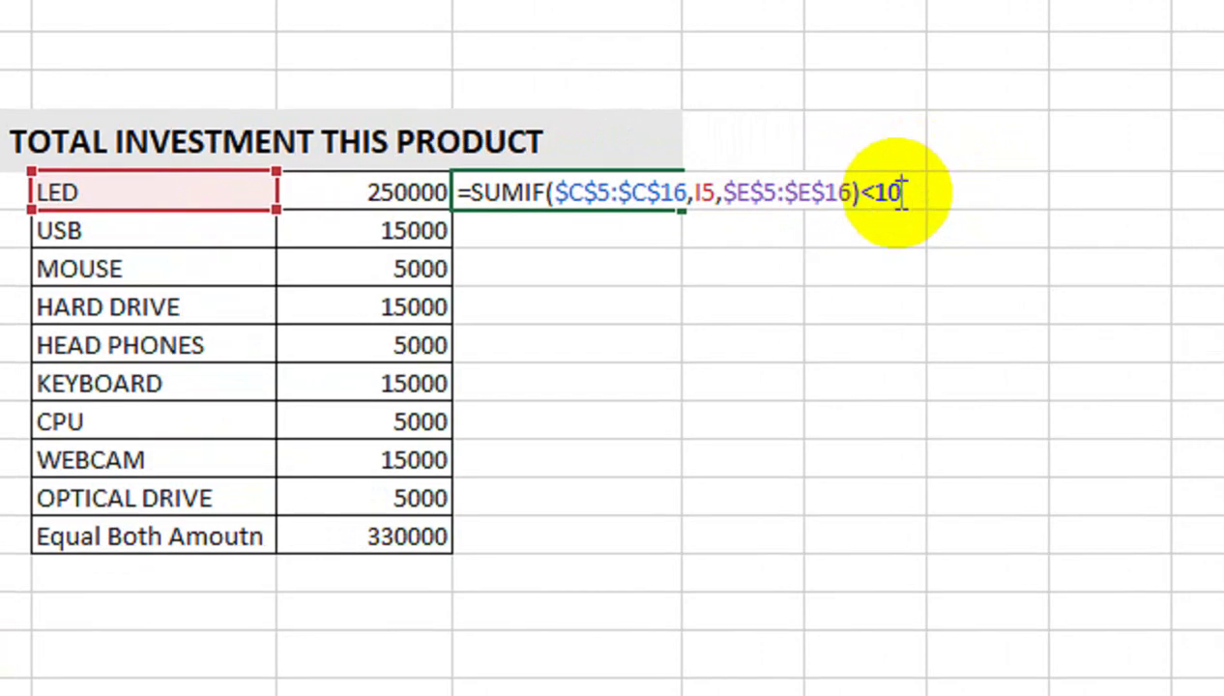
{"action": "left_click", "coordinate": [469, 201]}
{"action": "type", "text": "IF("}
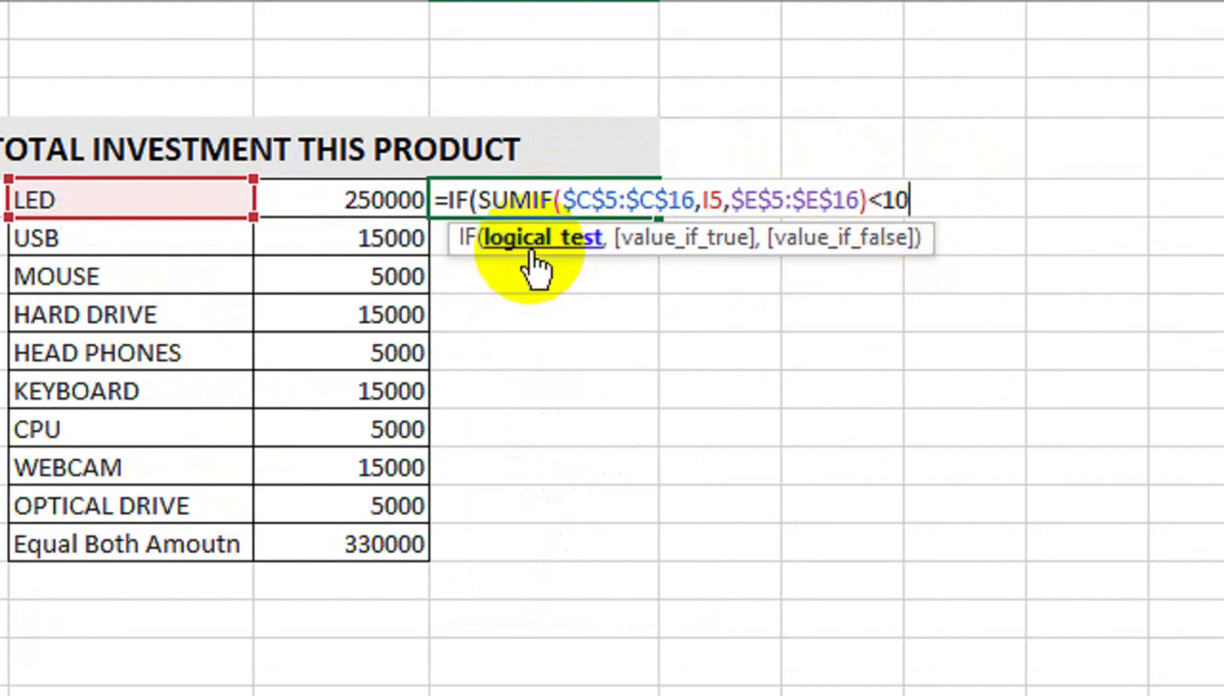
{"action": "type", "text": ",\"REORDER"}
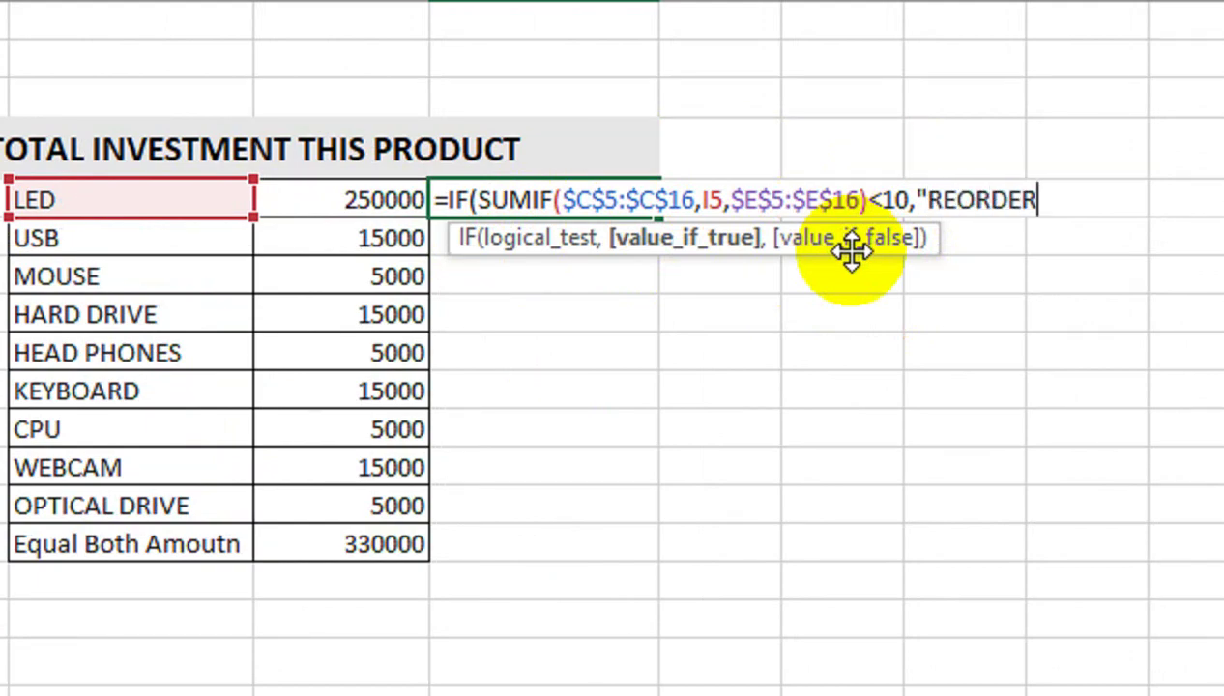
{"action": "type", "text": ",\"\""}
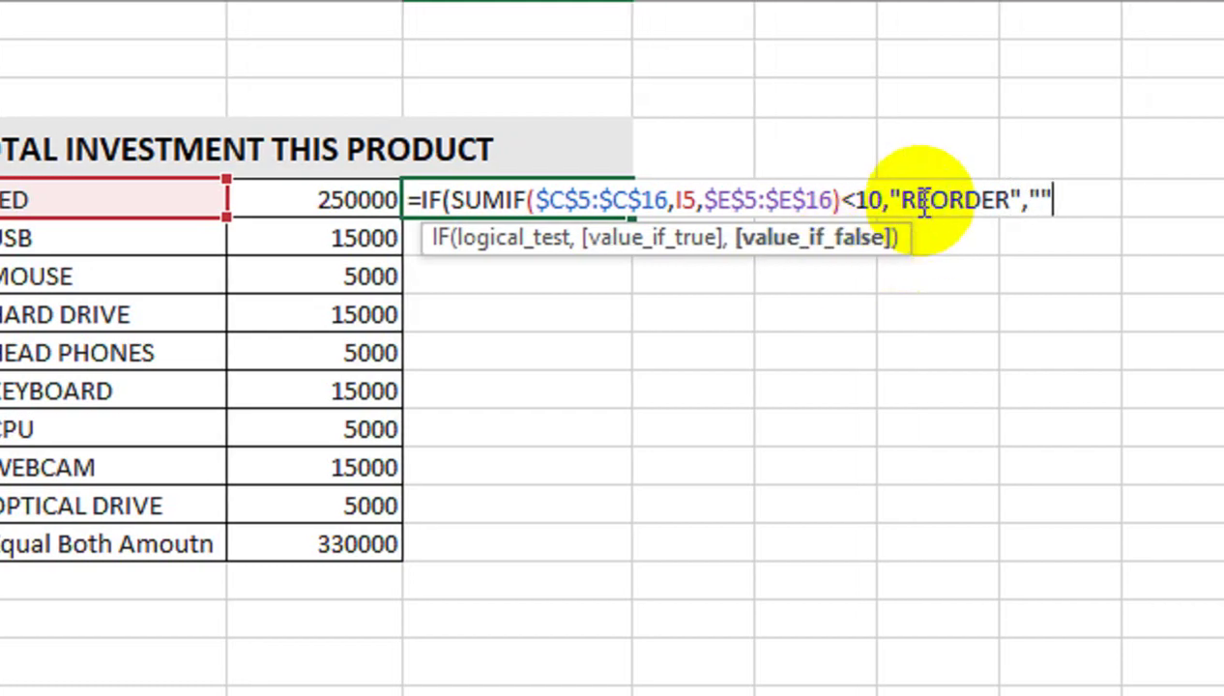
Insert I5& before "REORDER" in K5's IF formula and enter the completed formula
{"action": "left_click", "coordinate": [890, 199]}
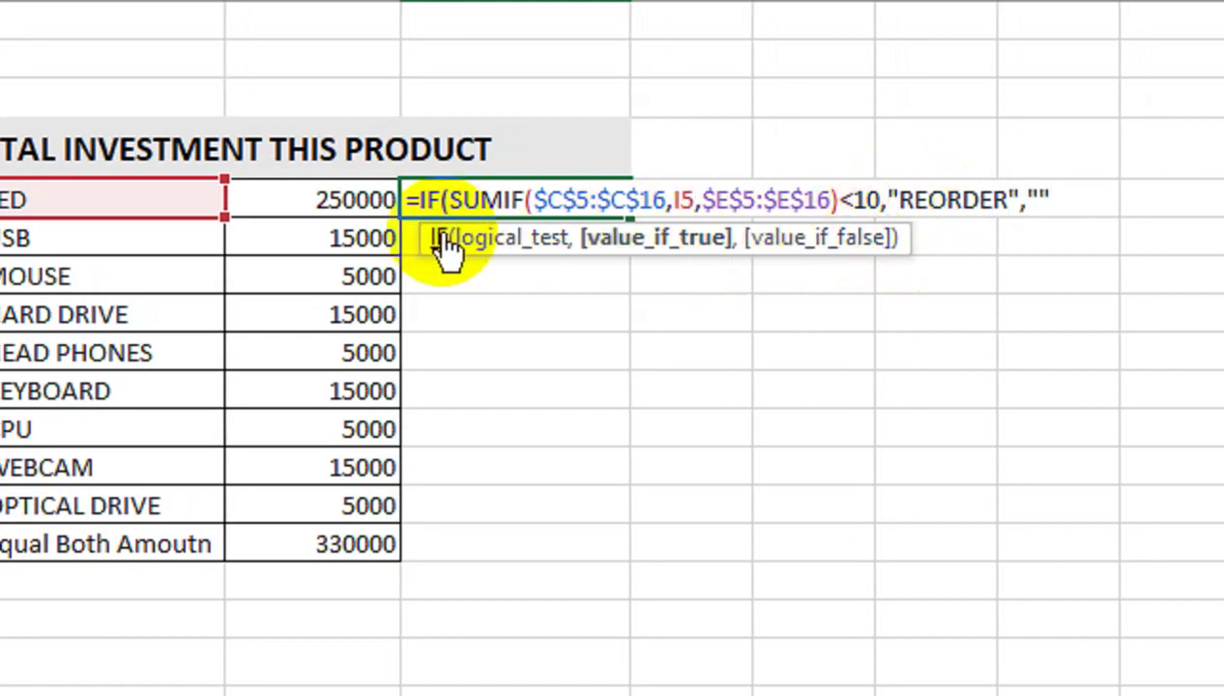
{"action": "left_click", "coordinate": [306, 200]}
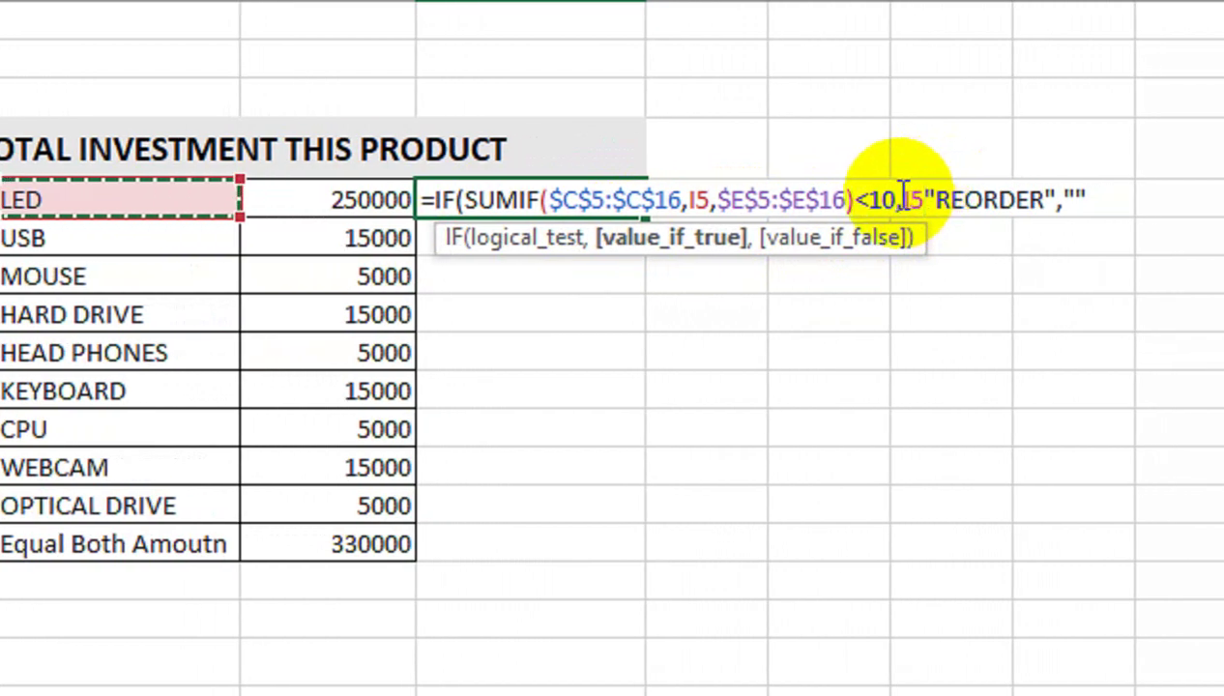
{"action": "type", "text": "&"}
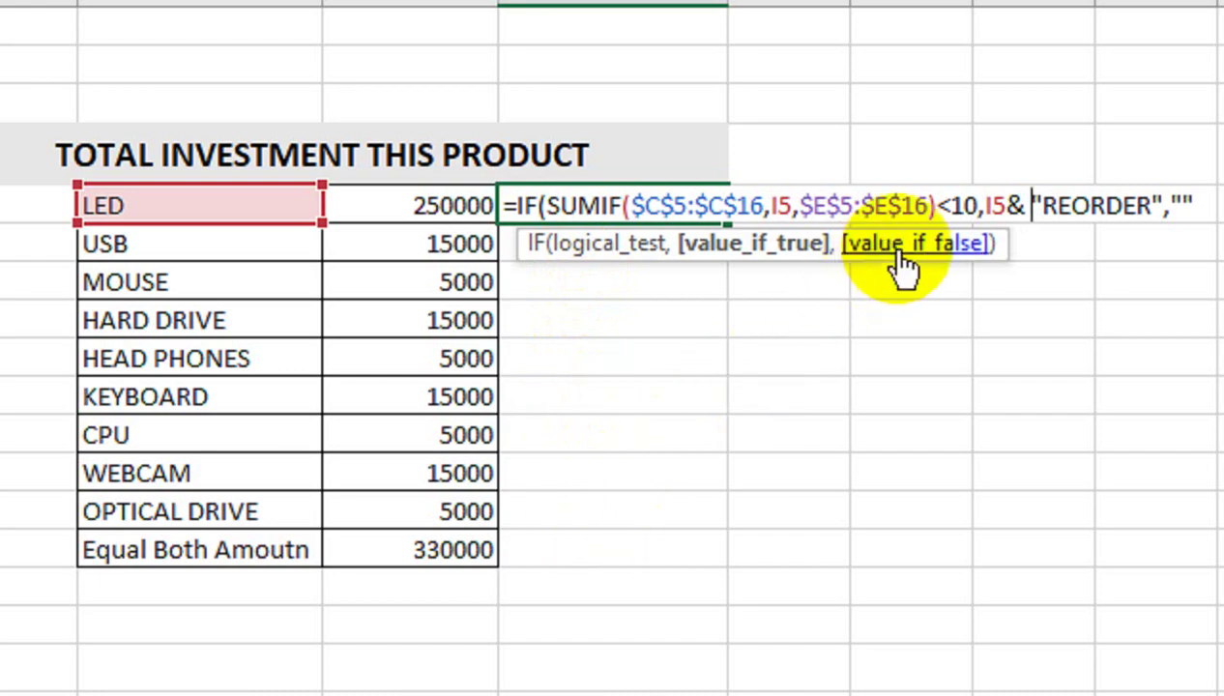
{"action": "left_click", "coordinate": [1043, 205]}
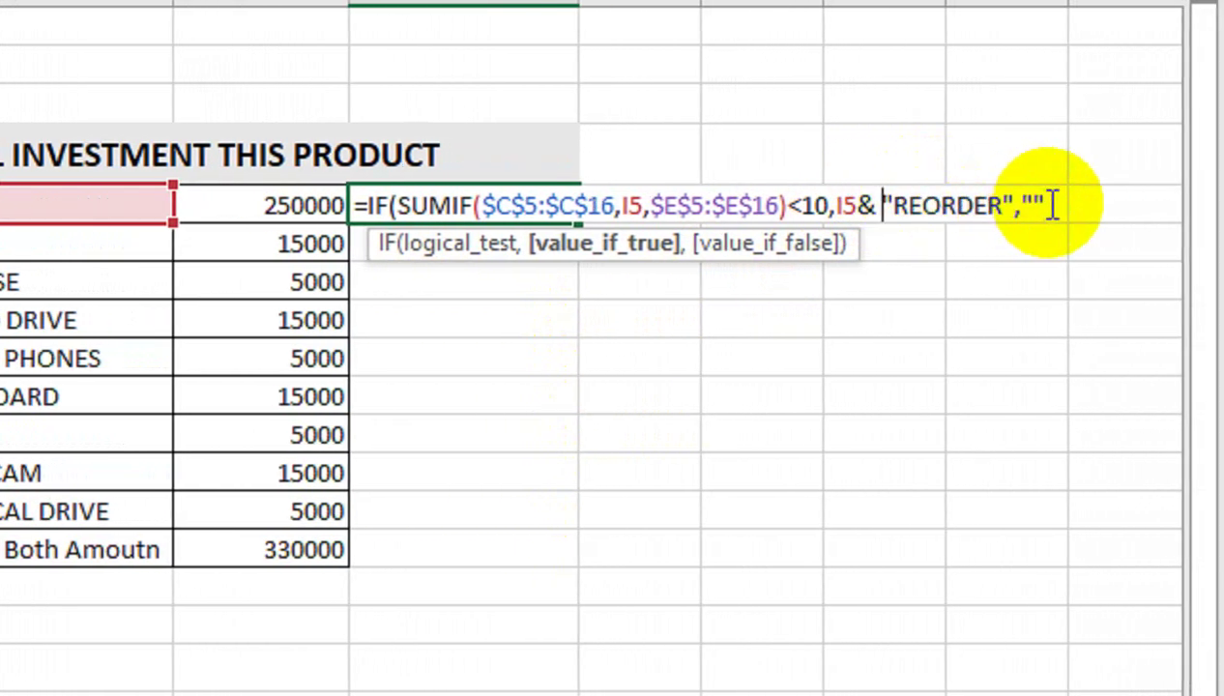
{"action": "left_click", "coordinate": [1046, 206]}
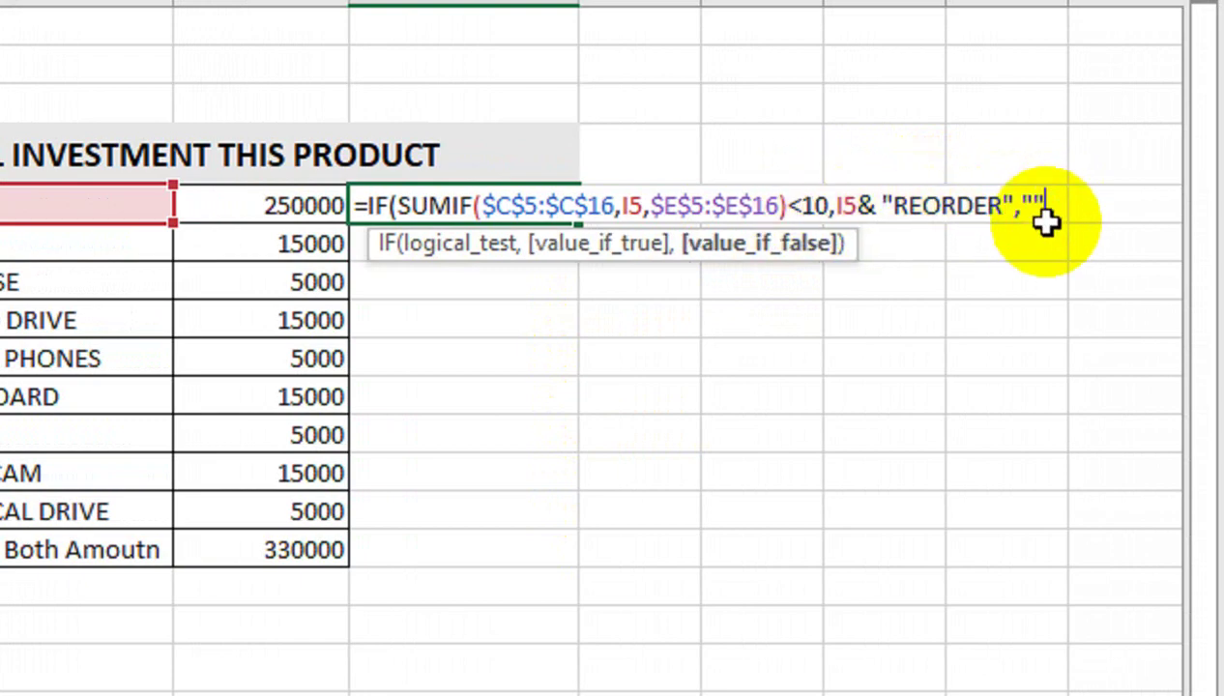
{"action": "key", "text": "Return"}
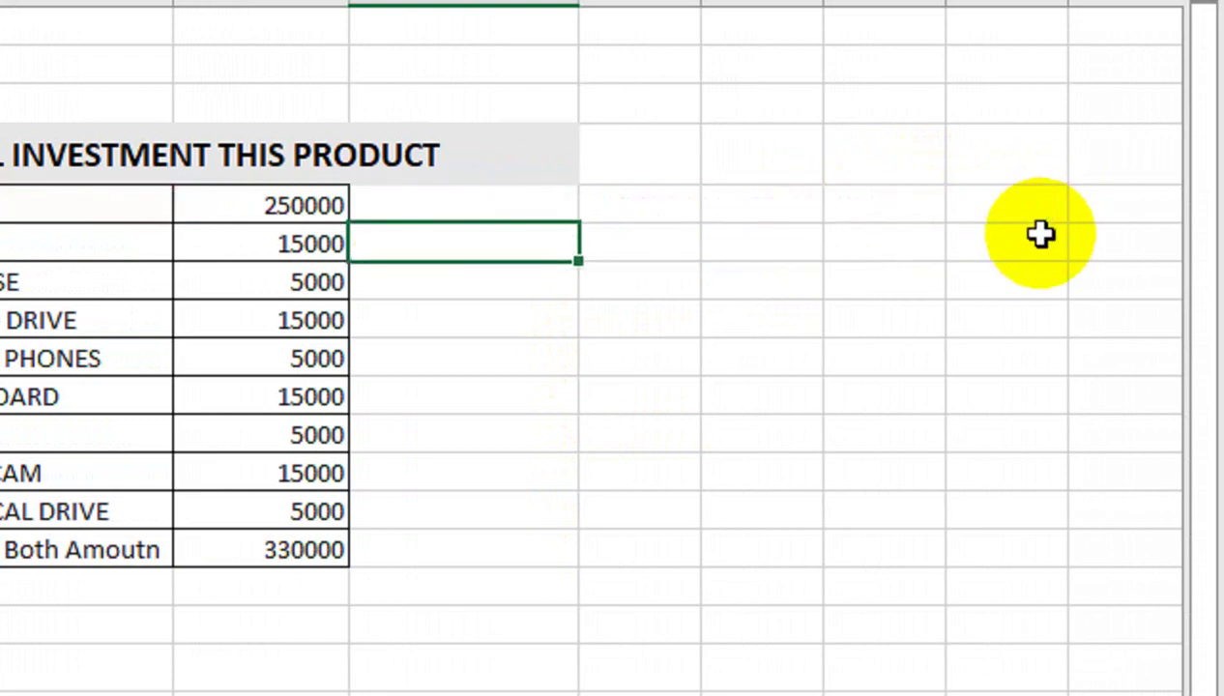
Fill K5's reorder formula down column K alongside the listed products
{"action": "left_click", "coordinate": [253, 201]}
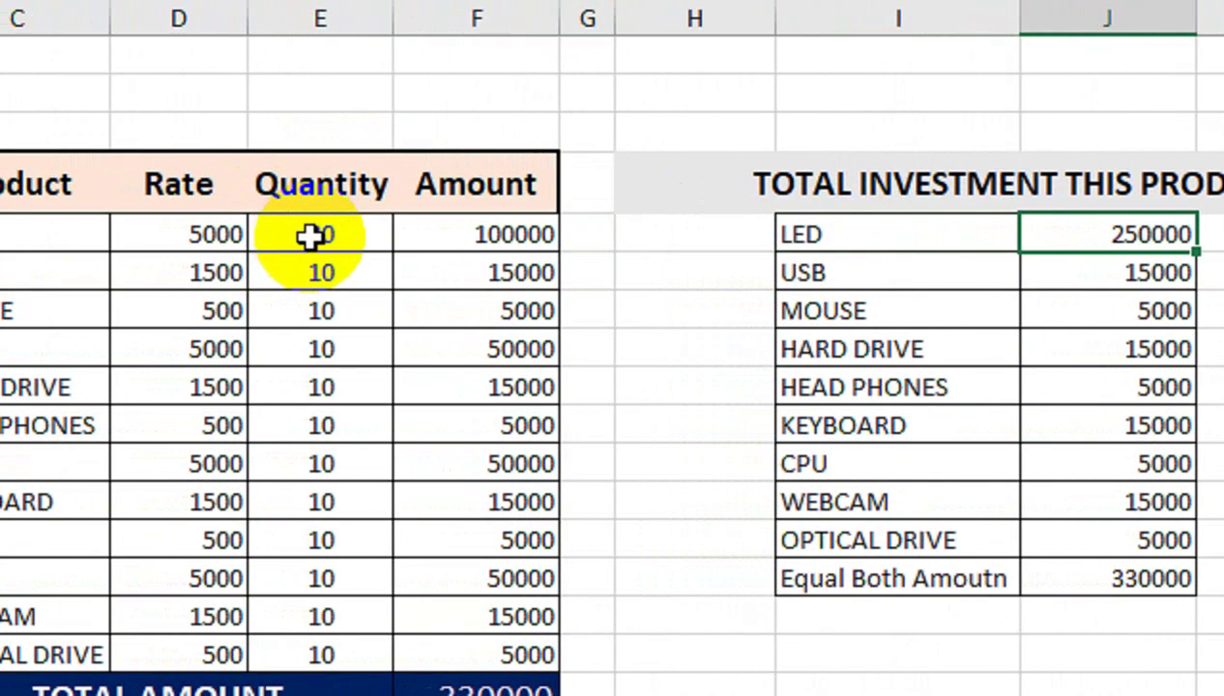
{"action": "left_click", "coordinate": [970, 235]}
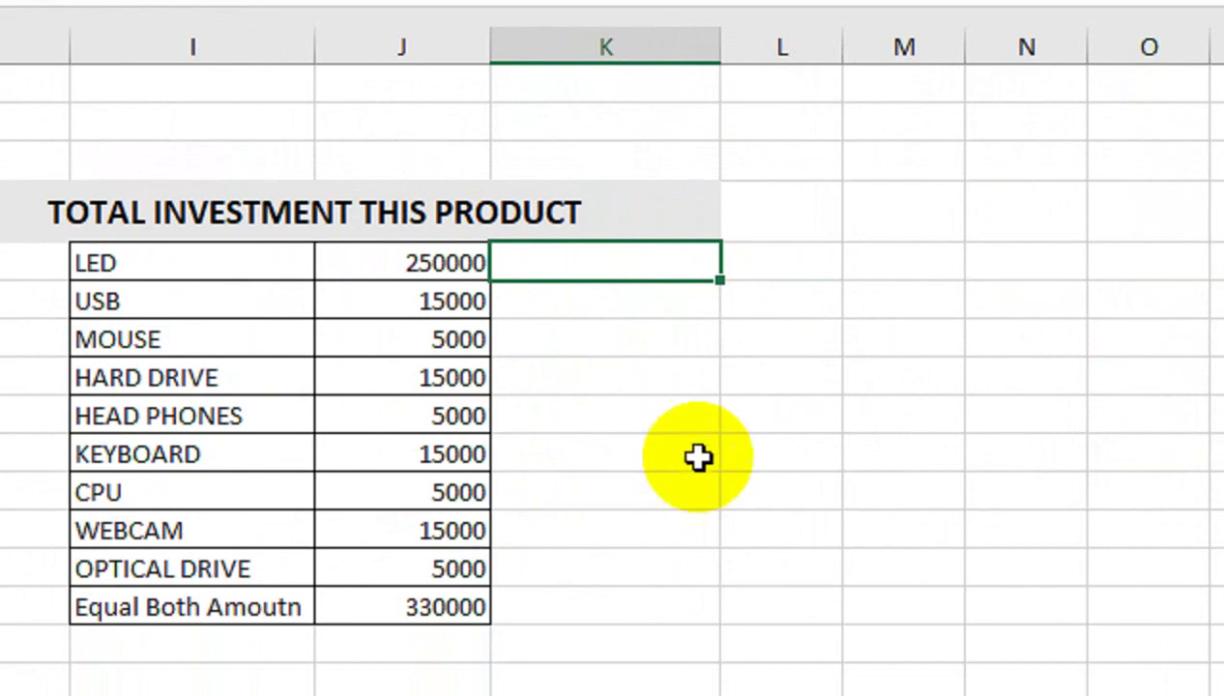
{"action": "left_click_drag", "start_coordinate": [722, 282], "coordinate": [746, 621]}
{"action": "left_click_drag", "start_coordinate": [745, 525], "coordinate": [743, 492]}
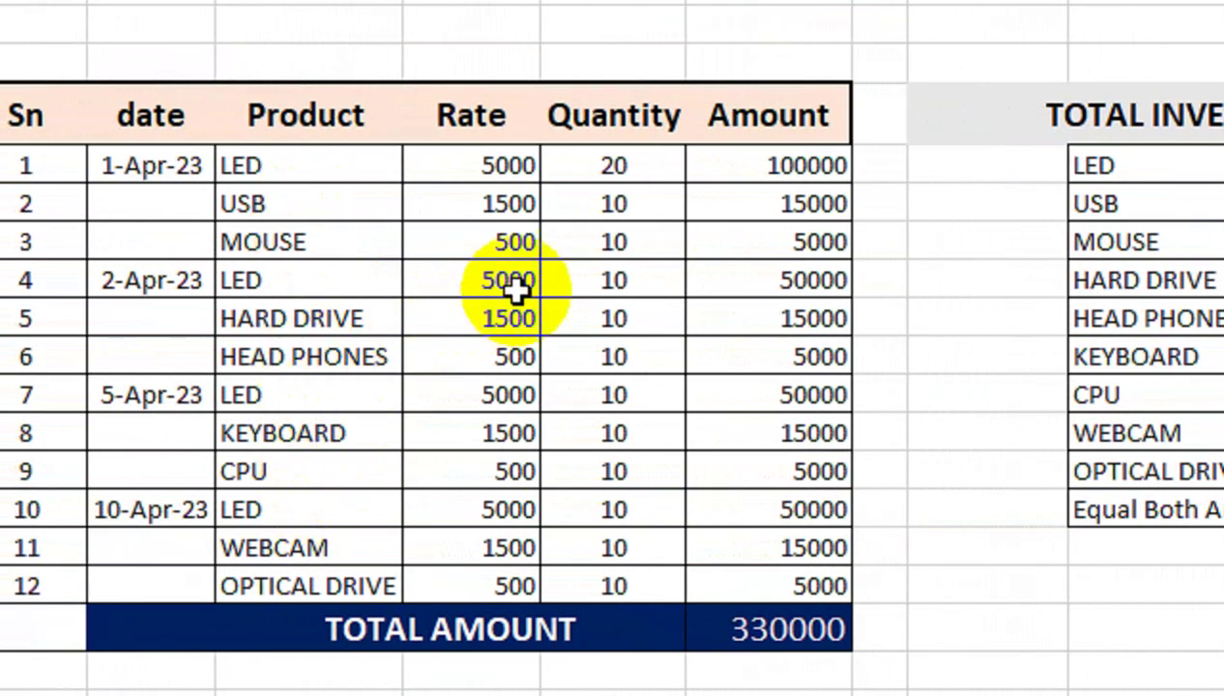
Set the USB quantity in E6 to 5 to test the reorder formula
{"action": "left_click", "coordinate": [627, 211]}
{"action": "type", "text": "5"}
{"action": "key", "text": "Return"}
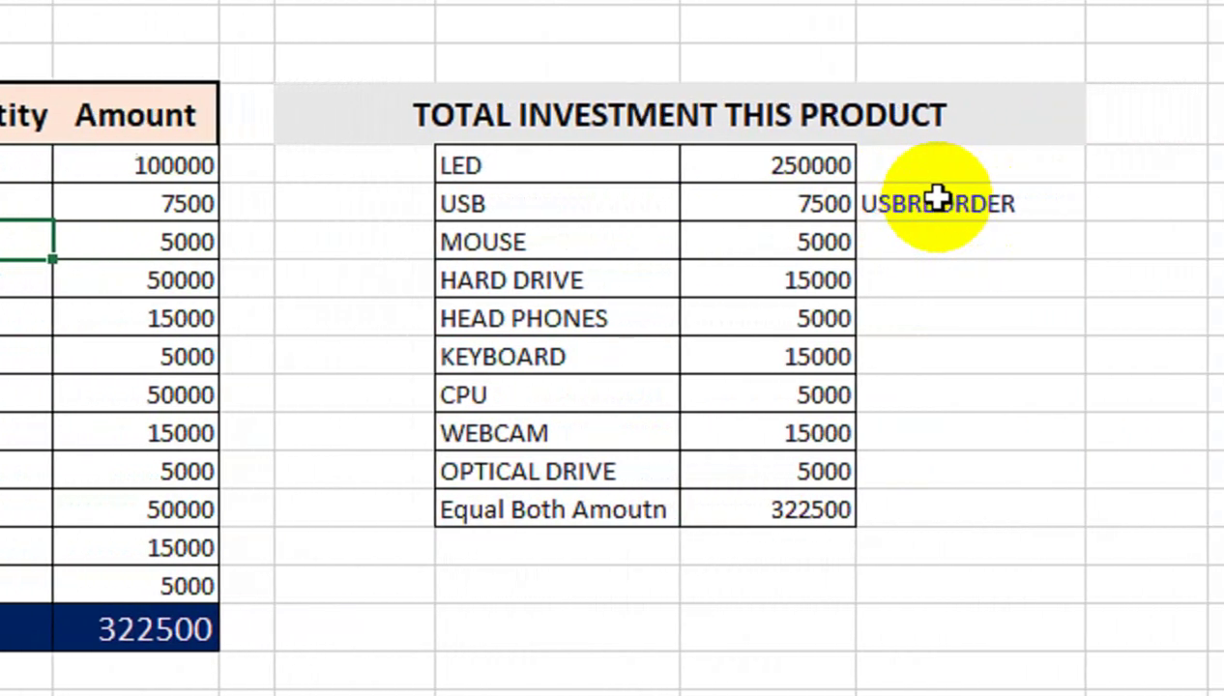
Add a leading space inside the "REORDER" text of K6's formula
{"action": "left_click", "coordinate": [964, 217]}
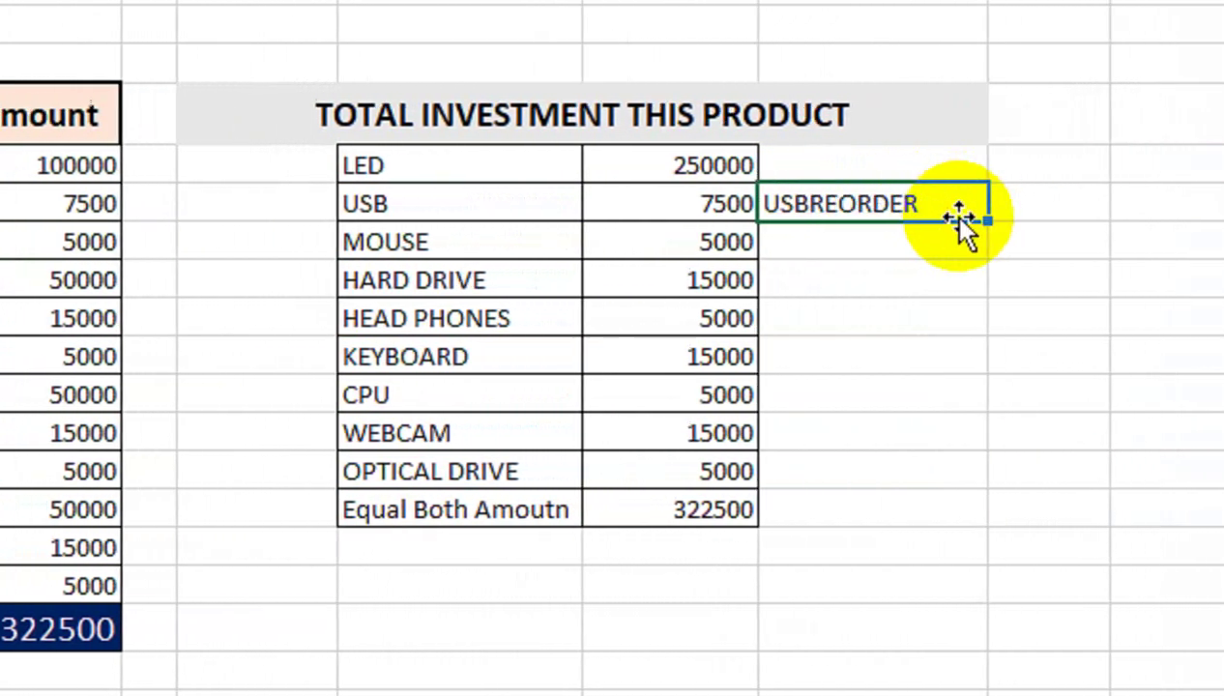
{"action": "double_click", "coordinate": [890, 205]}
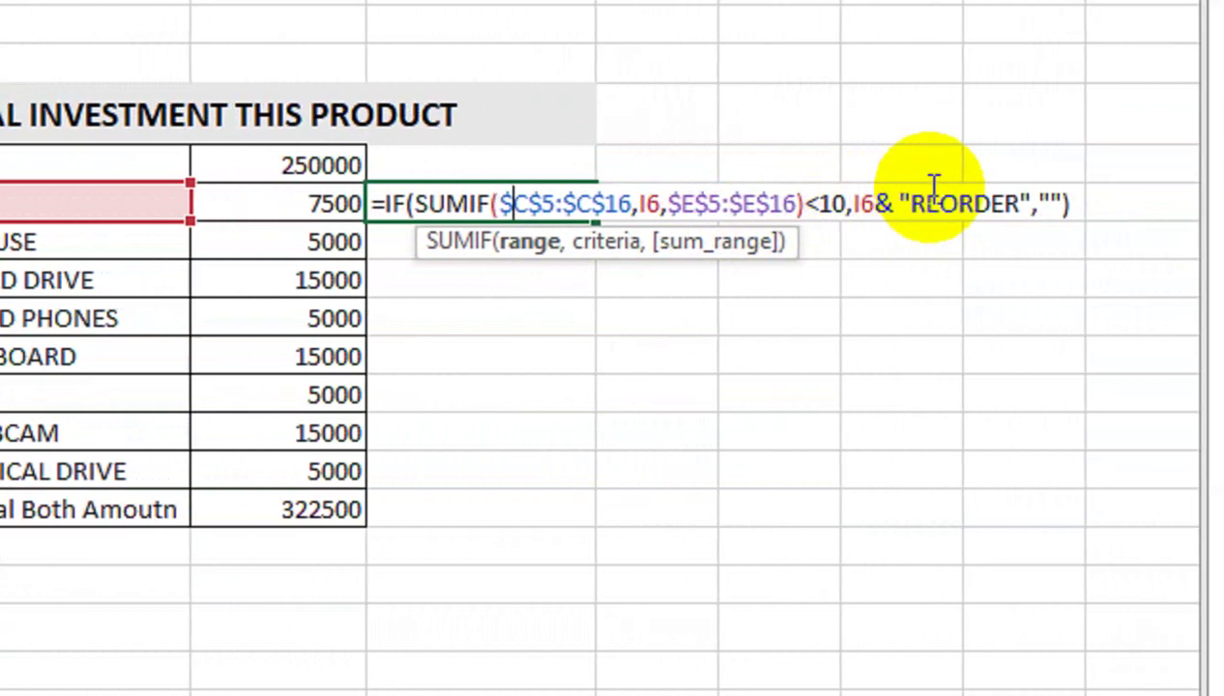
{"action": "left_click", "coordinate": [904, 199]}
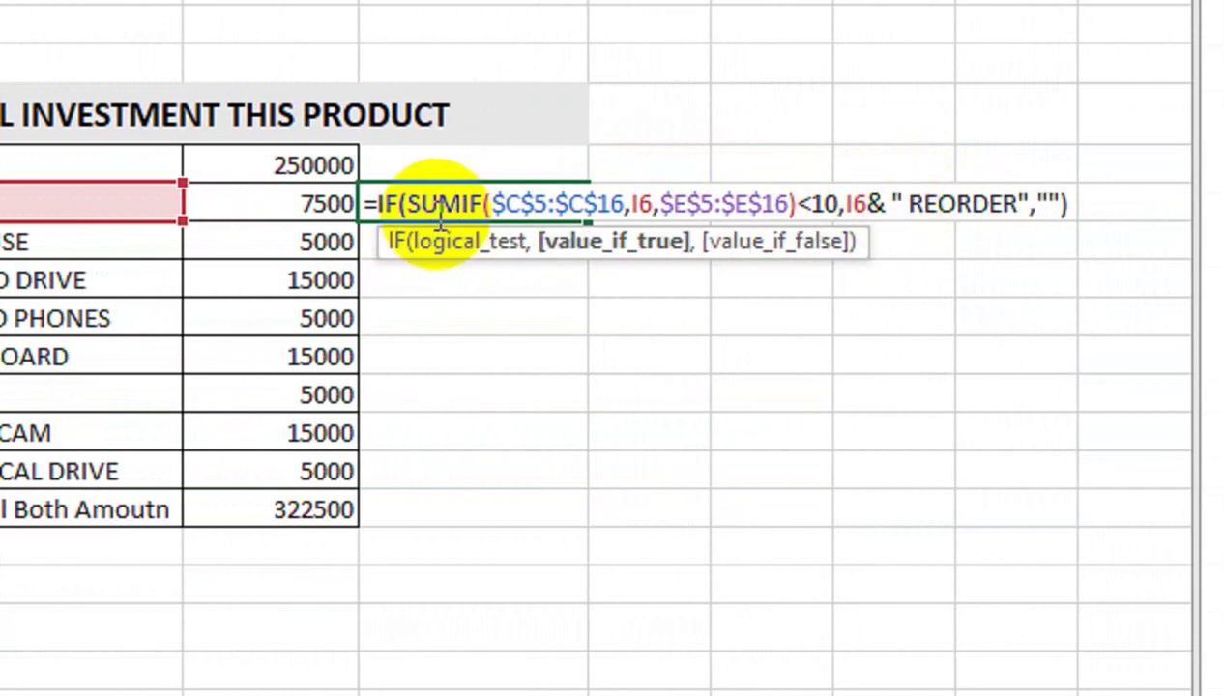
{"action": "key", "text": "Return"}
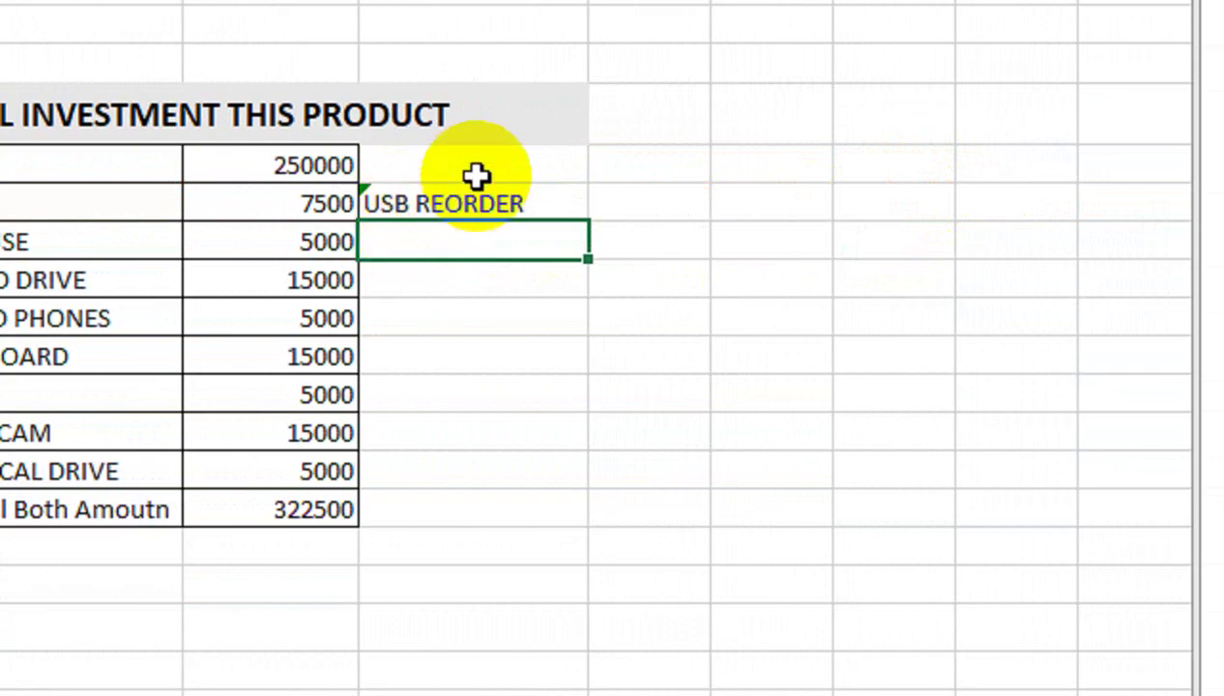
Try to add a space before REORDER in K5's formula and fill it down to K14
{"action": "left_click", "coordinate": [476, 176]}
{"action": "double_click", "coordinate": [477, 176]}
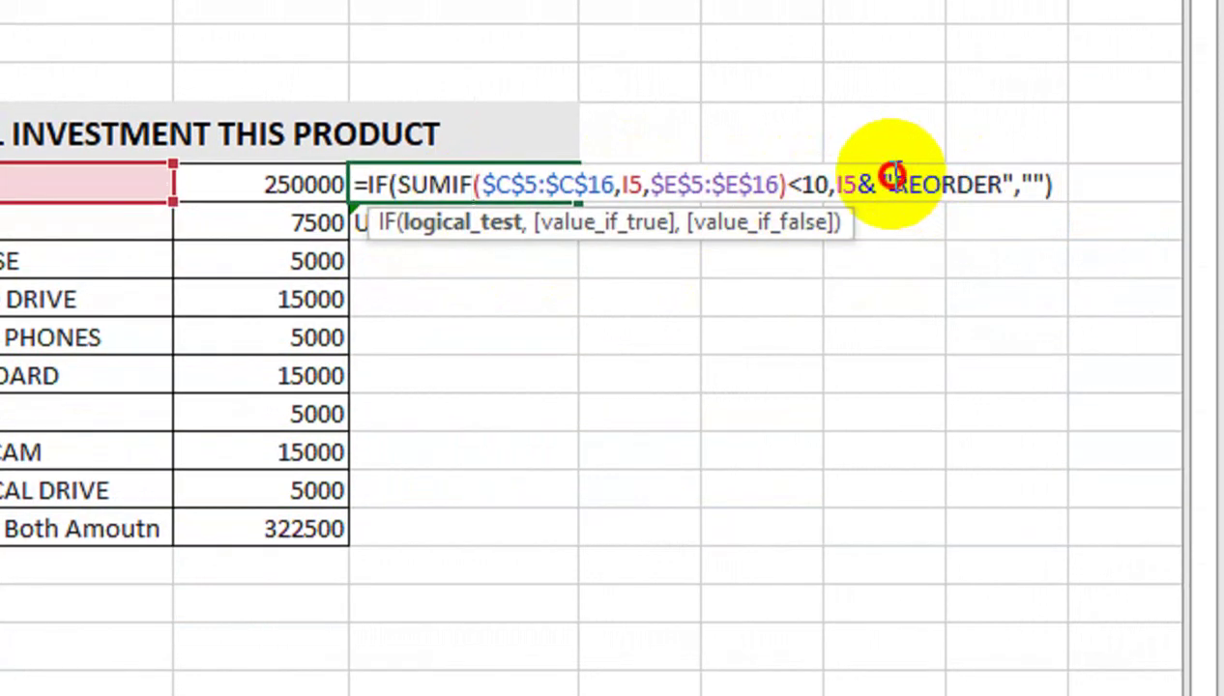
{"action": "left_click", "coordinate": [892, 179]}
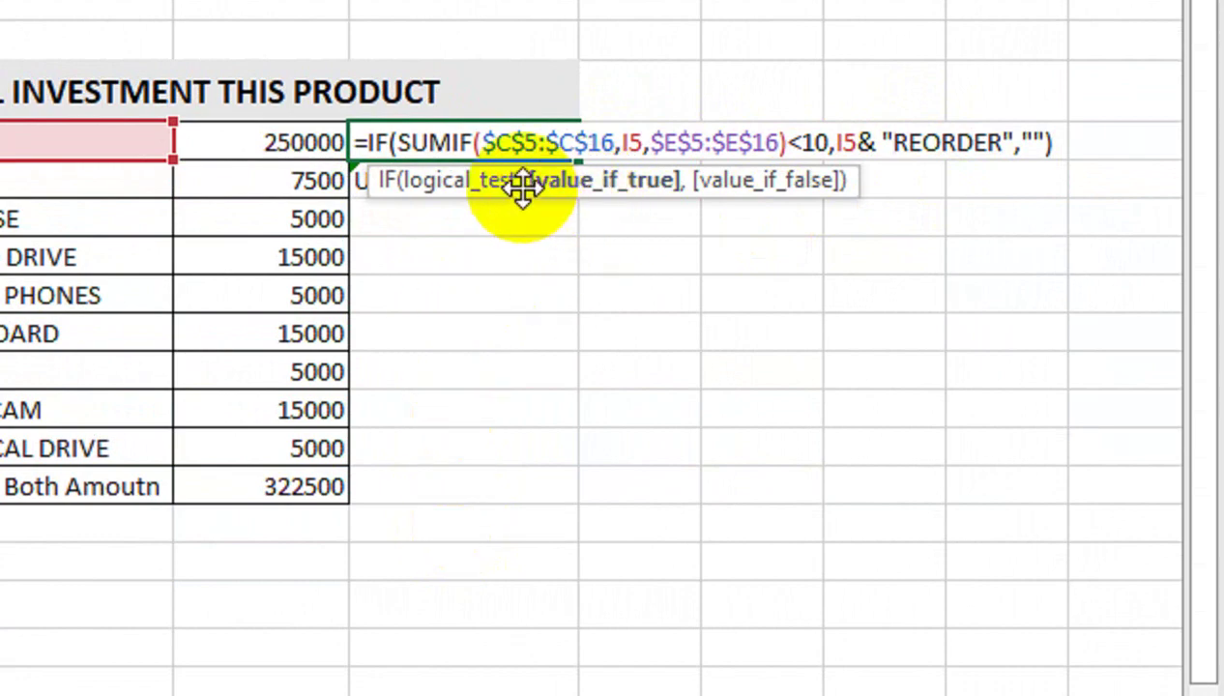
{"action": "left_click_drag", "start_coordinate": [522, 188], "coordinate": [586, 191]}
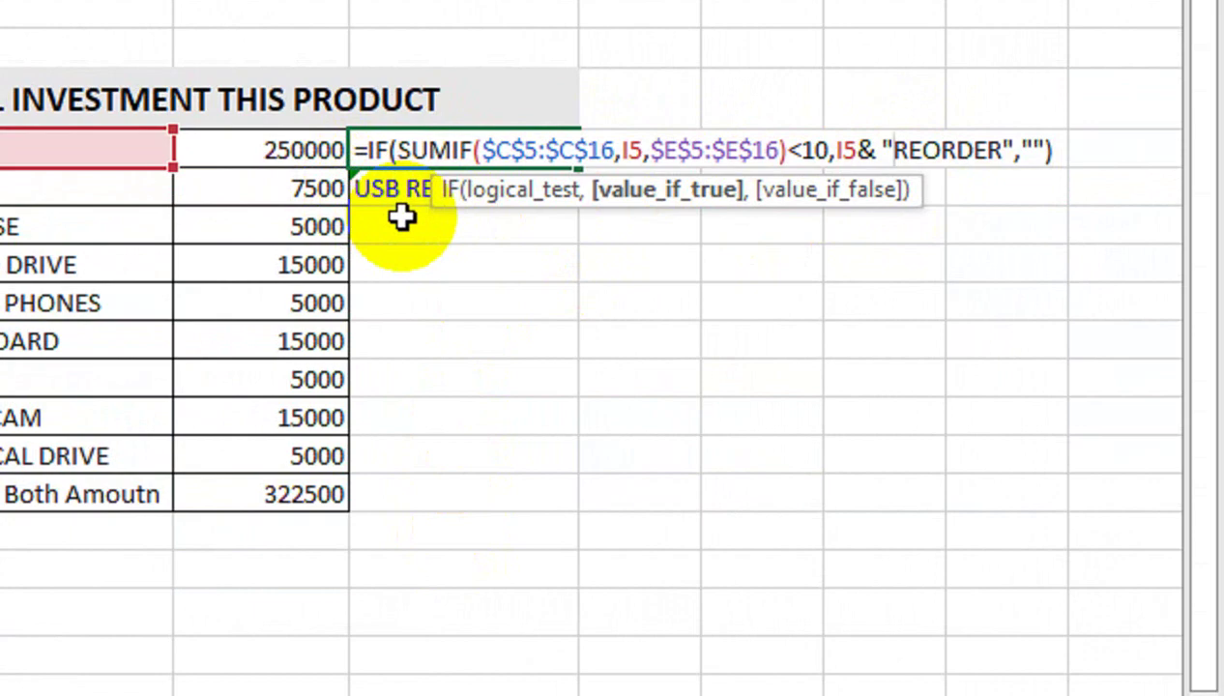
{"action": "key", "text": "Return"}
{"action": "left_click", "coordinate": [491, 153]}
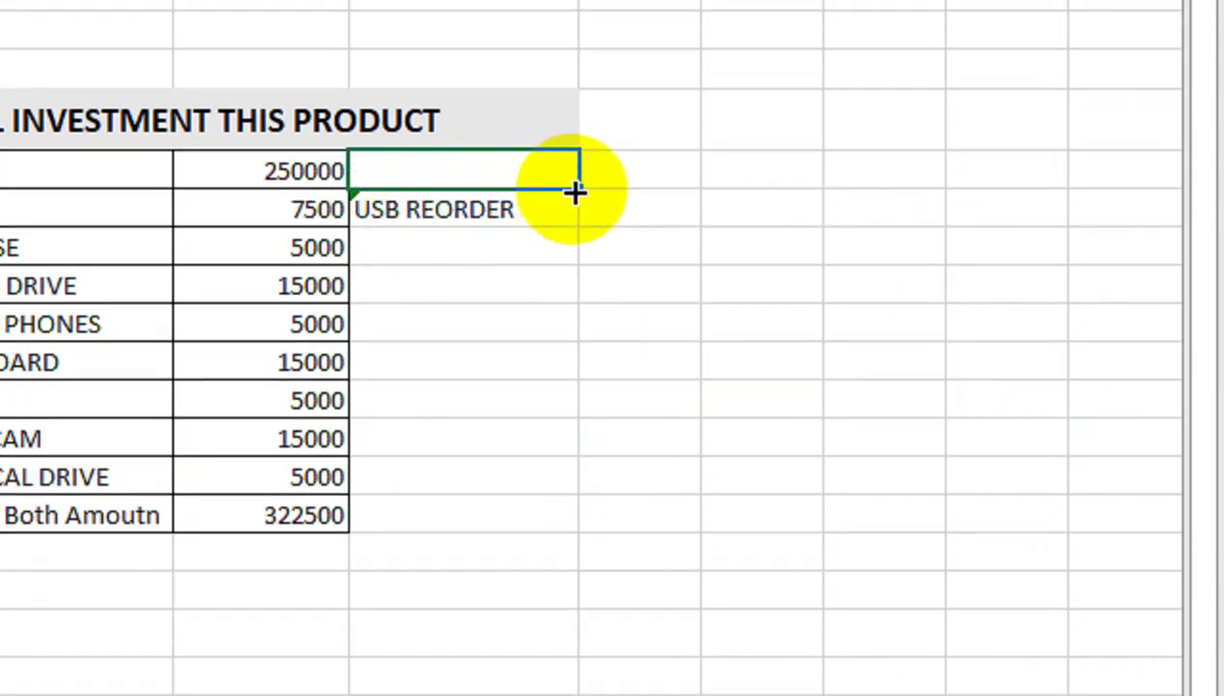
{"action": "left_click_drag", "start_coordinate": [578, 171], "coordinate": [530, 517]}
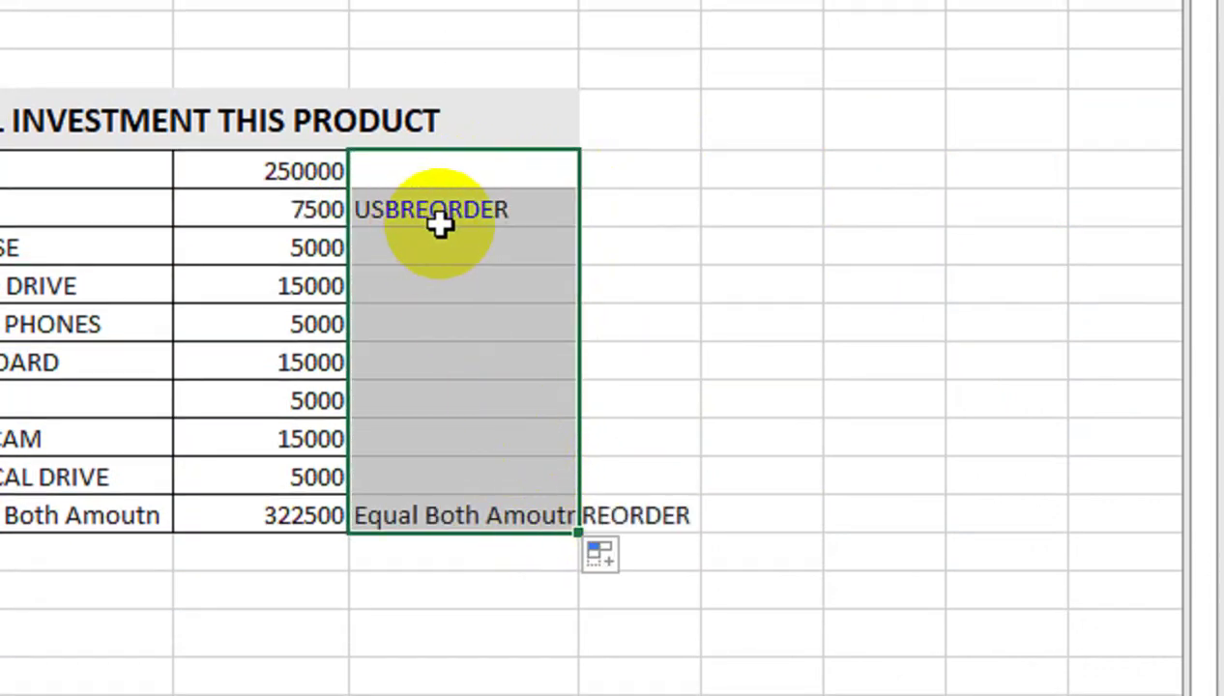
Add a leading space inside the "REORDER" text of K5's formula and fill it down to K13
{"action": "left_click", "coordinate": [534, 169]}
{"action": "double_click", "coordinate": [534, 175]}
{"action": "left_click", "coordinate": [901, 195]}
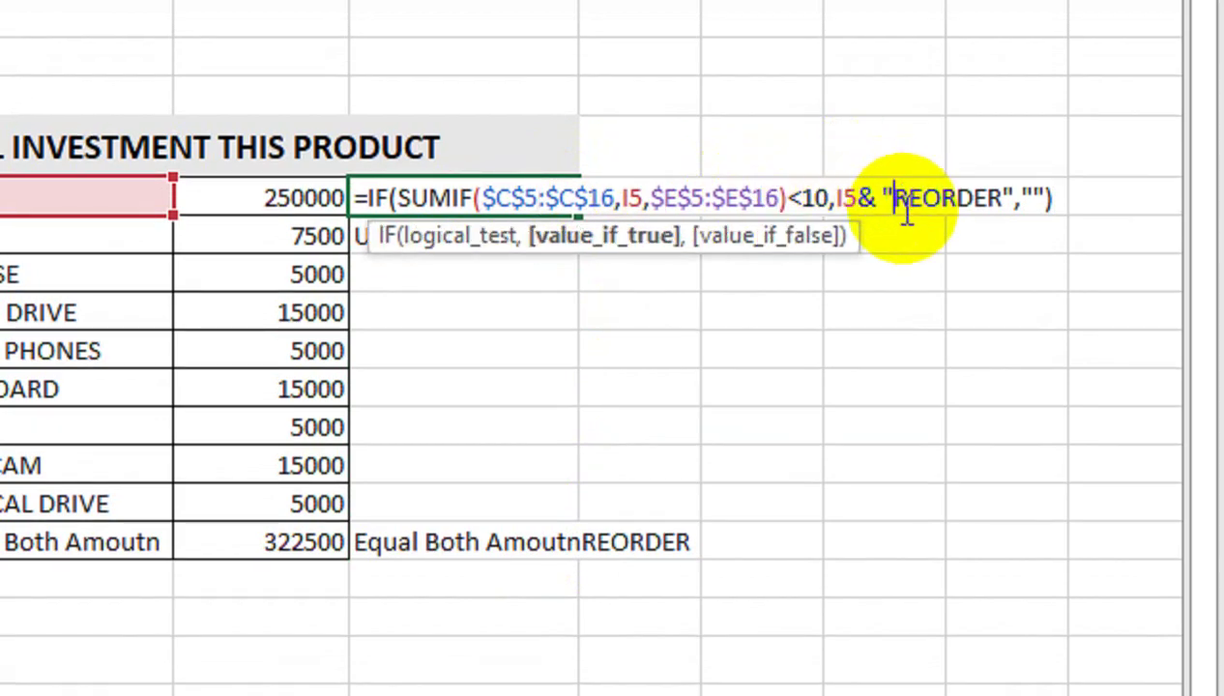
{"action": "key", "text": "Return"}
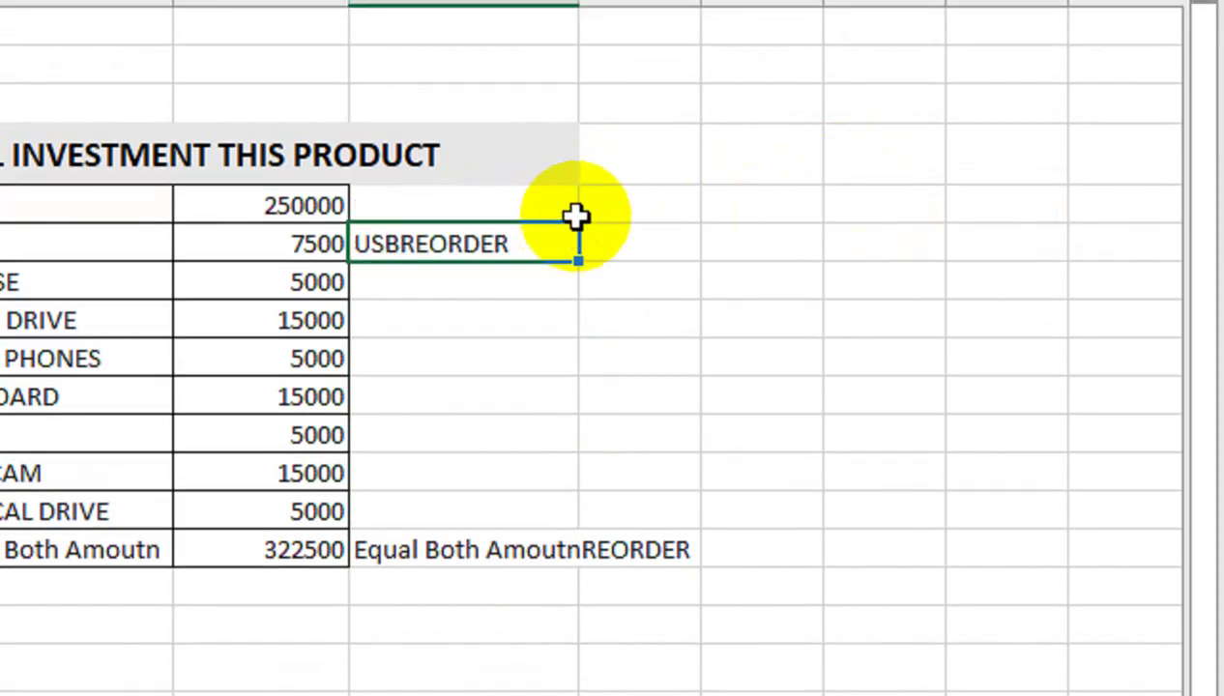
{"action": "left_click", "coordinate": [578, 215]}
{"action": "left_click_drag", "start_coordinate": [583, 225], "coordinate": [609, 522]}
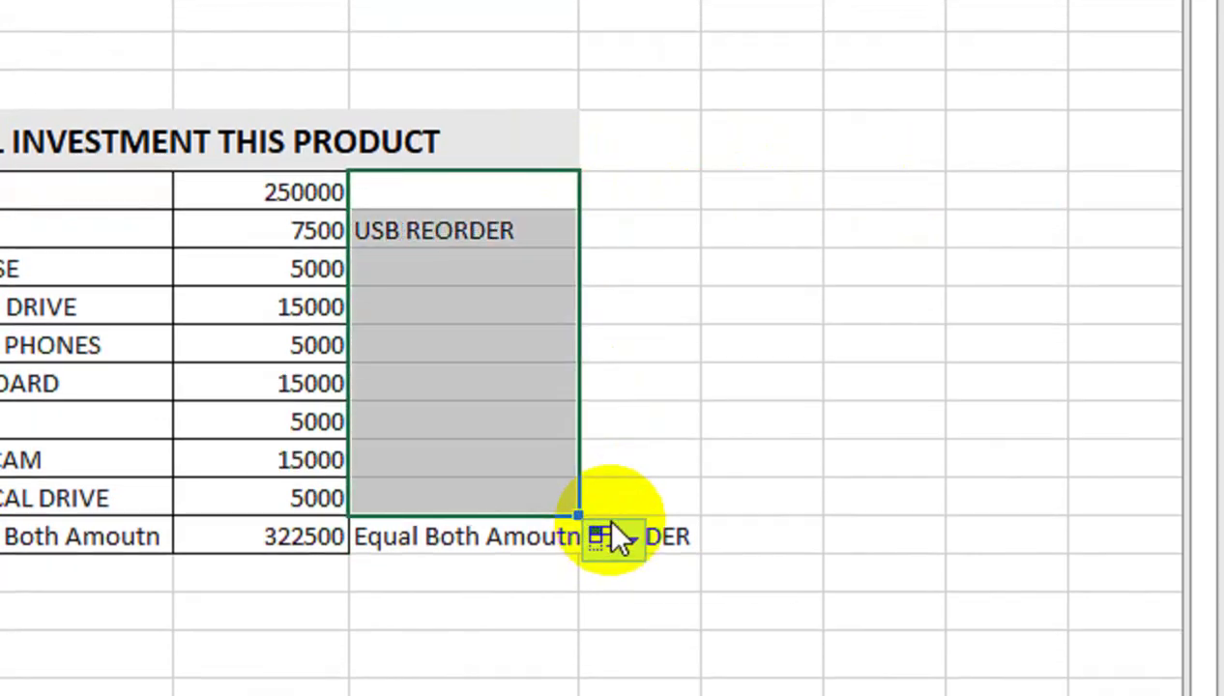
Clear the leftover reorder formula from K14 beside the "Equal Both Amoutn" total row
{"action": "left_click", "coordinate": [534, 359]}
{"action": "left_click", "coordinate": [411, 493]}
{"action": "left_click", "coordinate": [418, 531]}
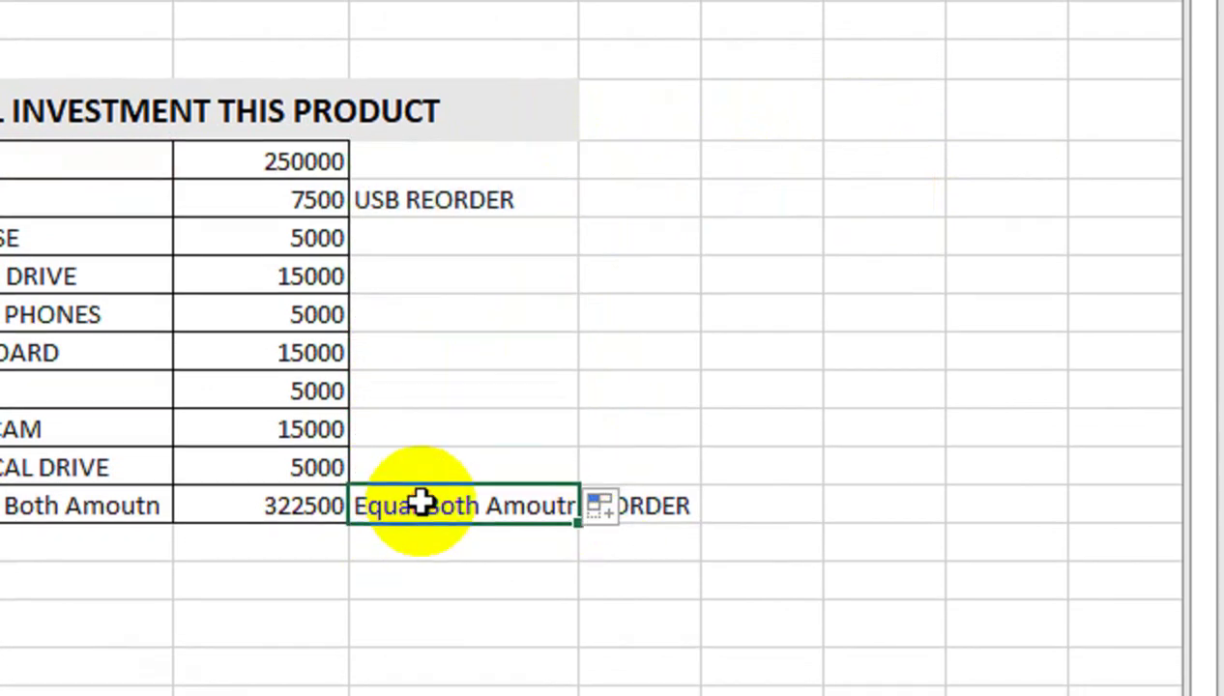
{"action": "key", "text": "Delete"}
{"action": "left_click", "coordinate": [429, 161]}
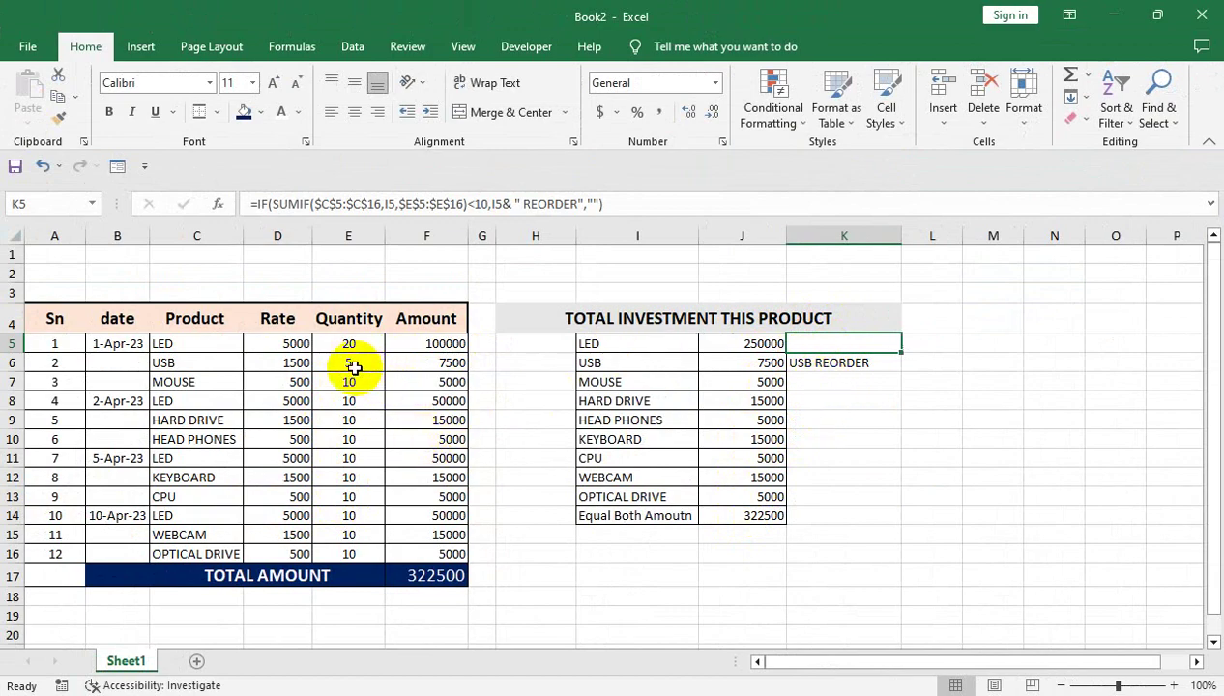
Set the CPU quantity in E13 to 2 to test the reorder flag, and check the reorder formula in K6
{"action": "left_click", "coordinate": [338, 493]}
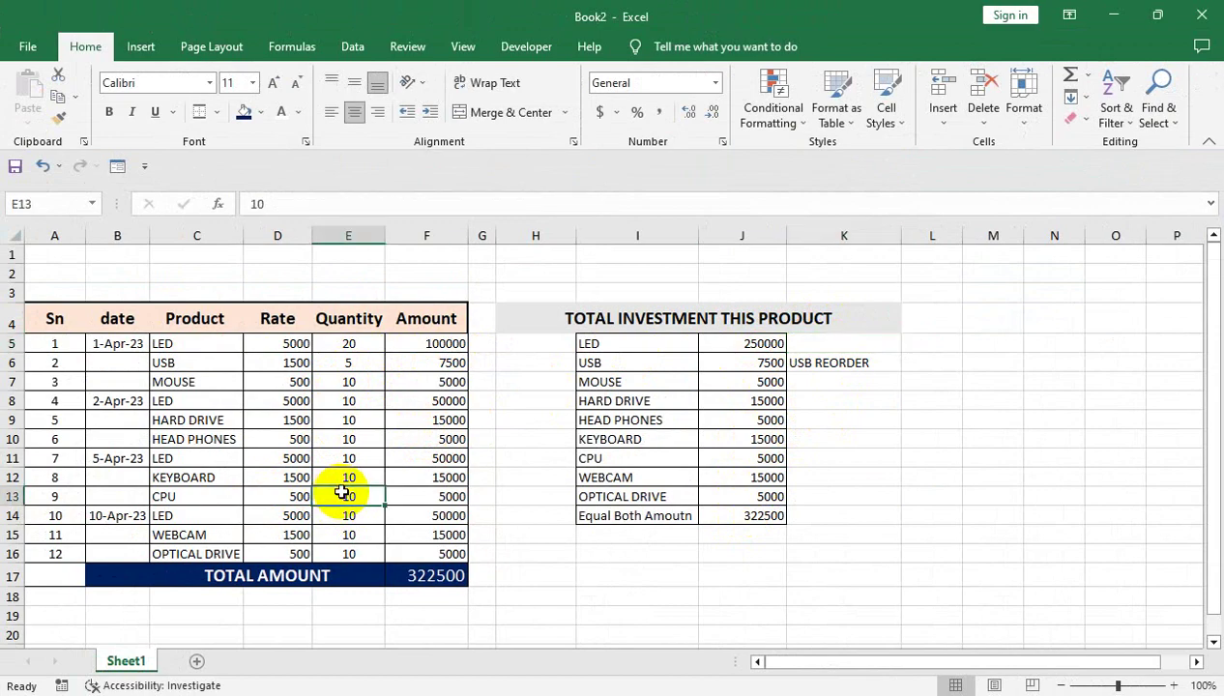
{"action": "type", "text": "2"}
{"action": "key", "text": "Return"}
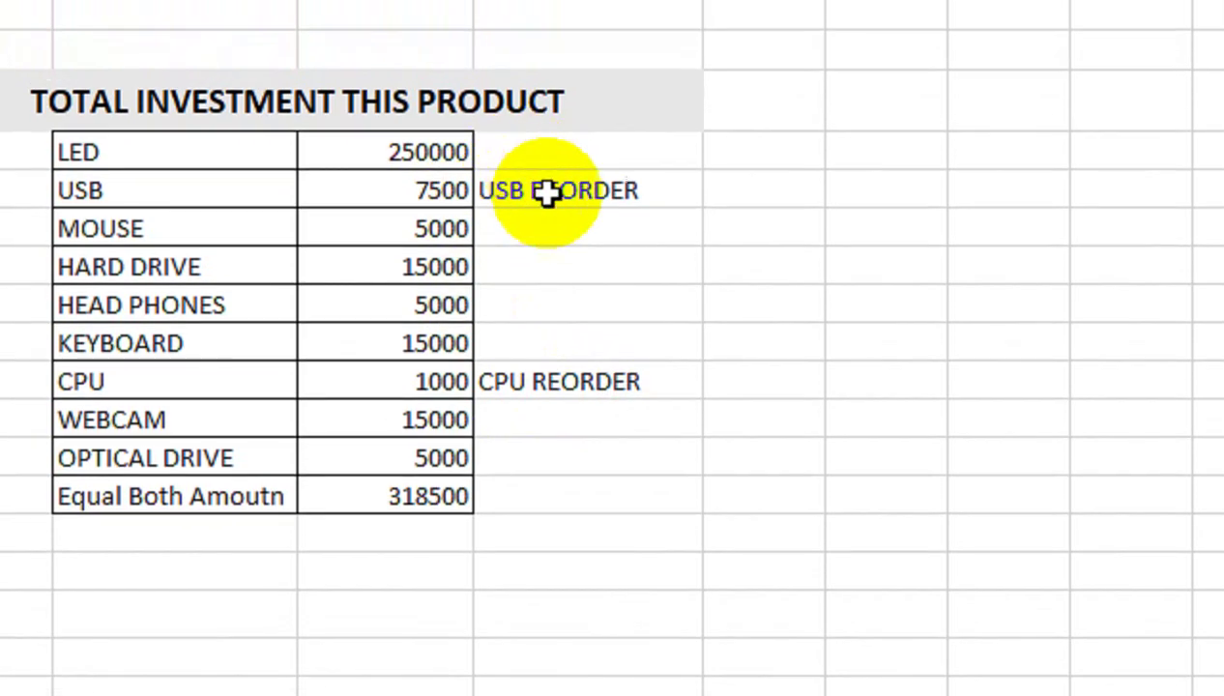
{"action": "left_click", "coordinate": [547, 111]}
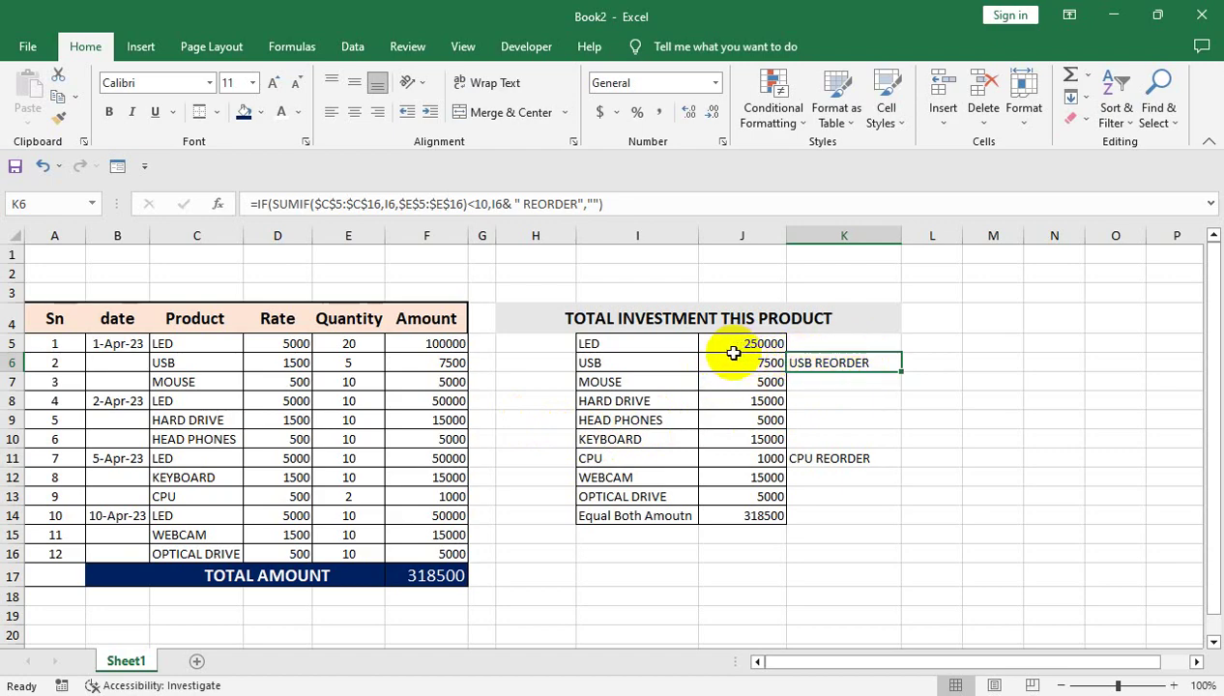
Apply thick outside borders to the merged "TOTAL INVESTMENT THIS PRODUCT" heading
{"action": "left_click", "coordinate": [564, 322]}
{"action": "left_click", "coordinate": [217, 112]}
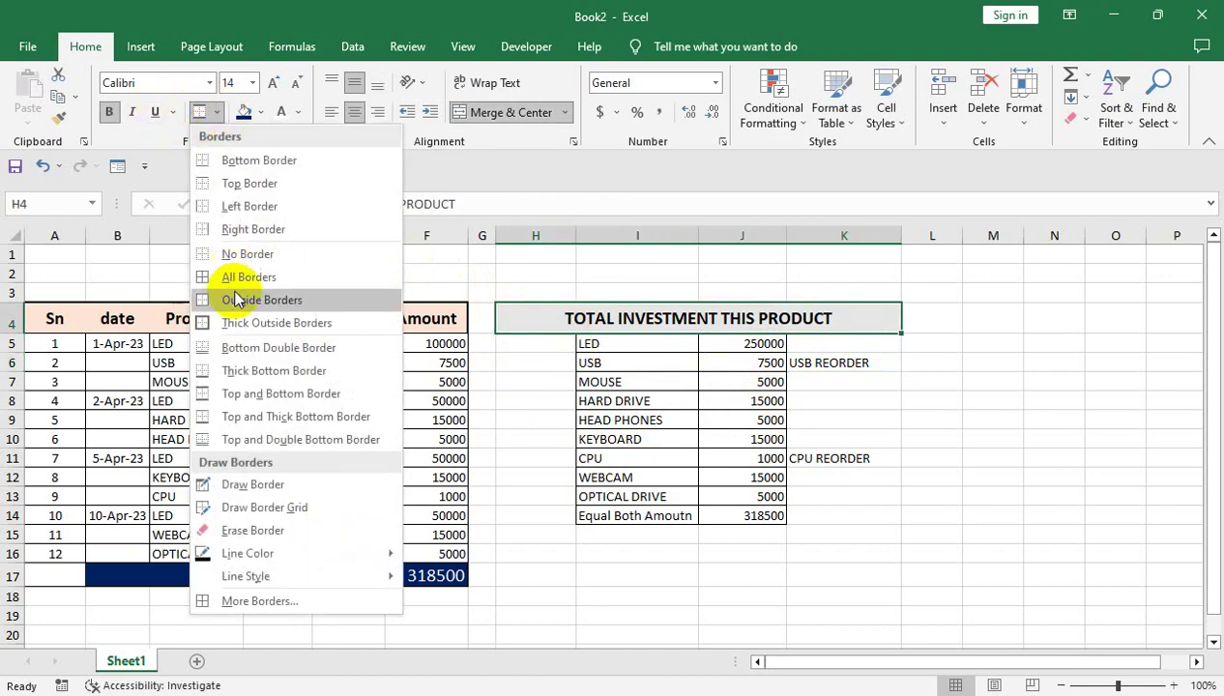
{"action": "left_click", "coordinate": [238, 323]}
{"action": "left_click", "coordinate": [702, 400]}
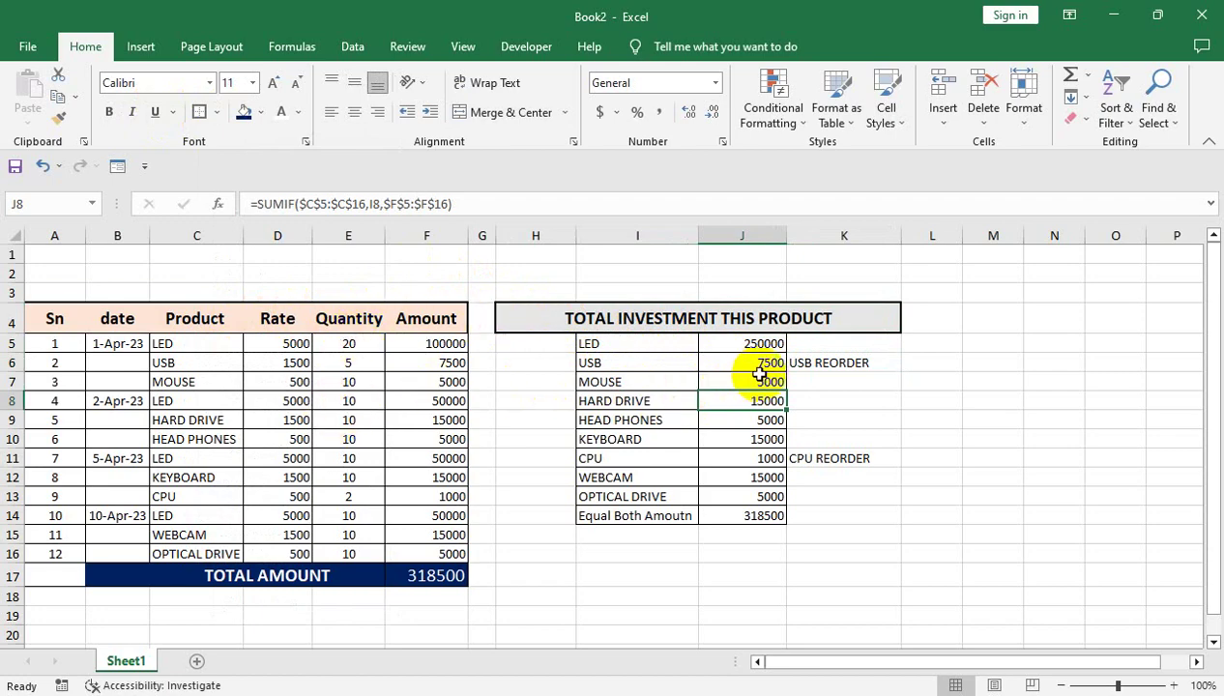
Apply all borders to the reorder column cells K5:K14
{"action": "left_click_drag", "start_coordinate": [834, 345], "coordinate": [834, 513]}
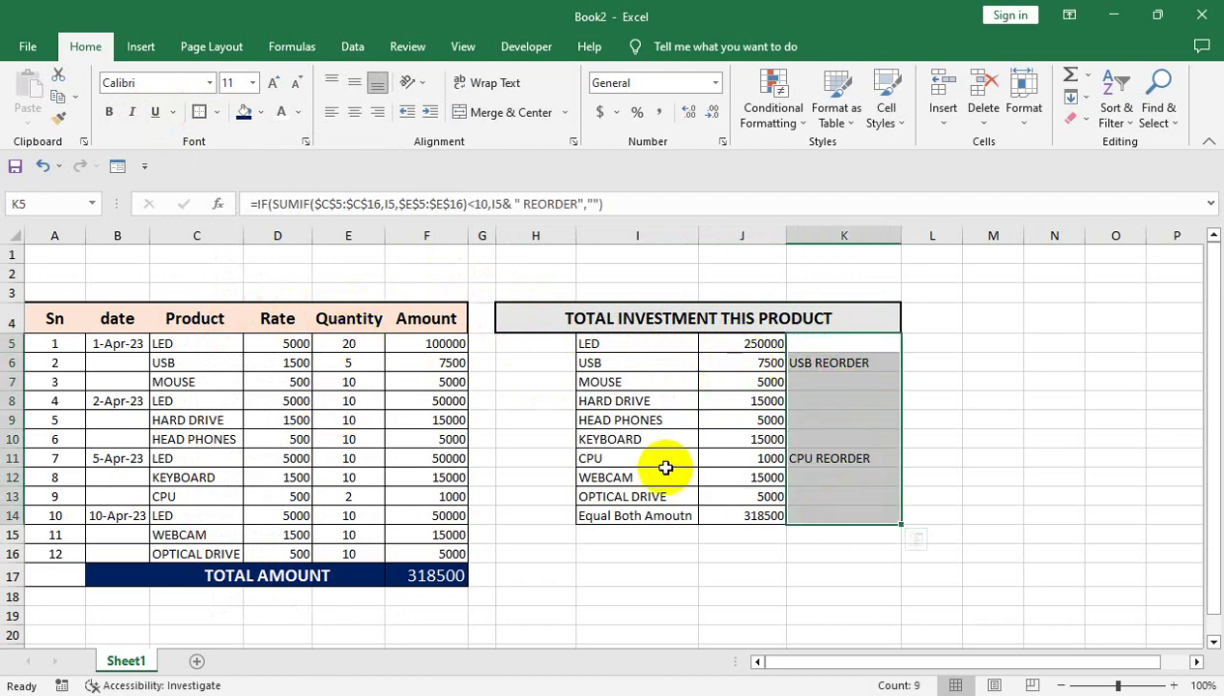
{"action": "left_click", "coordinate": [220, 118]}
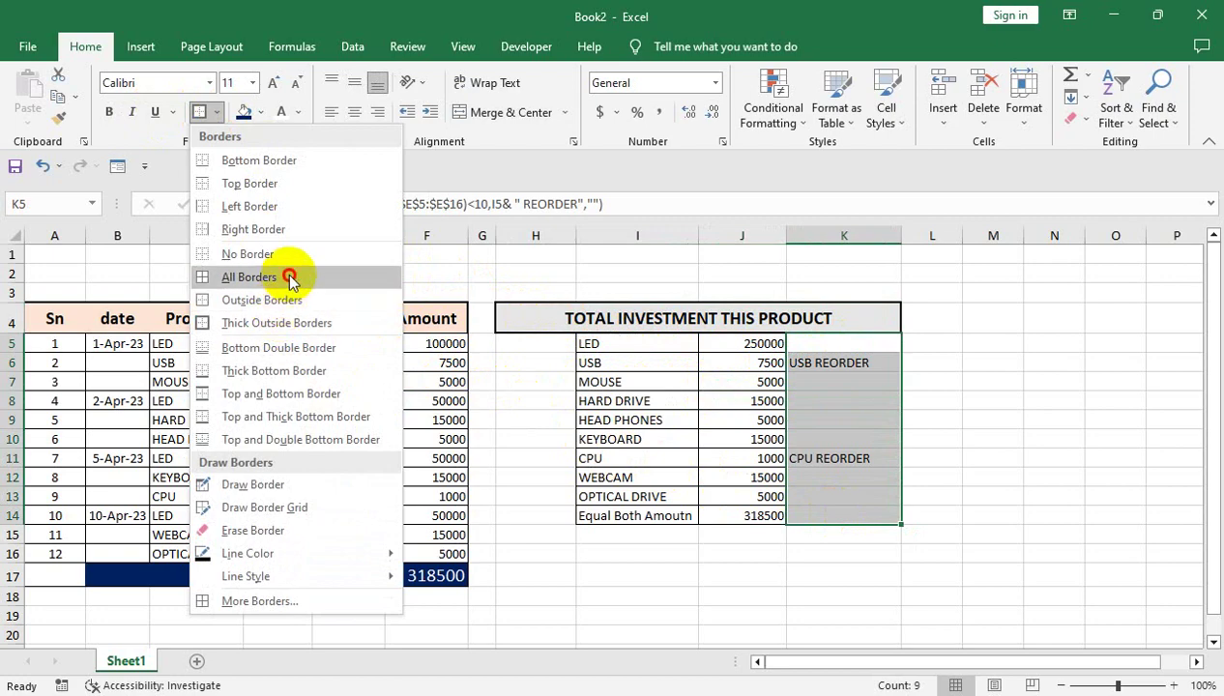
{"action": "left_click", "coordinate": [288, 273]}
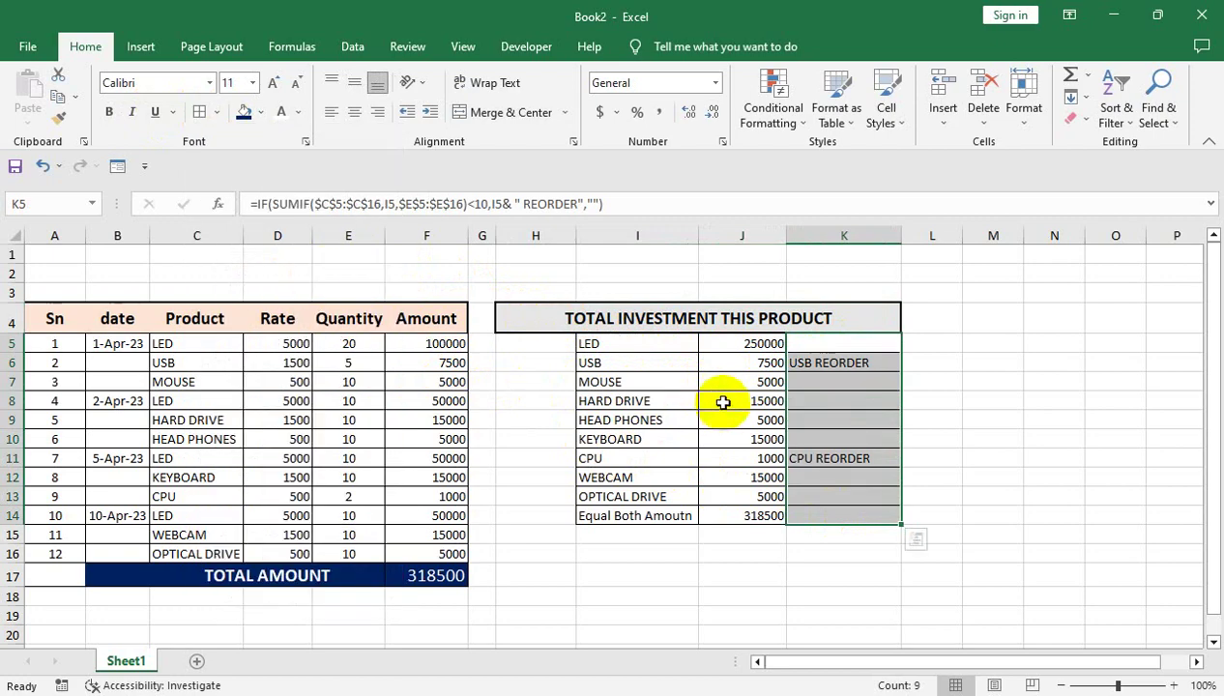
Fill the "Equal Both Amoutn" row, I14:K14, with Gray, Accent 3, Lighter 40%
{"action": "left_click_drag", "start_coordinate": [667, 516], "coordinate": [841, 515]}
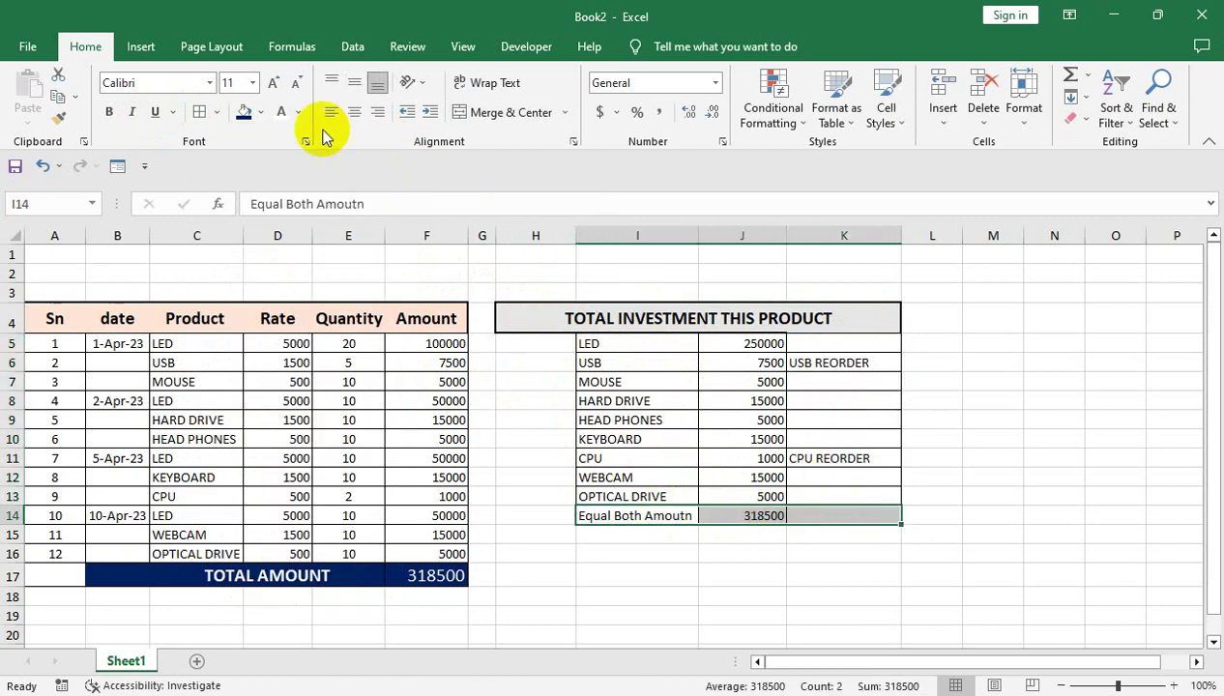
{"action": "left_click", "coordinate": [260, 113]}
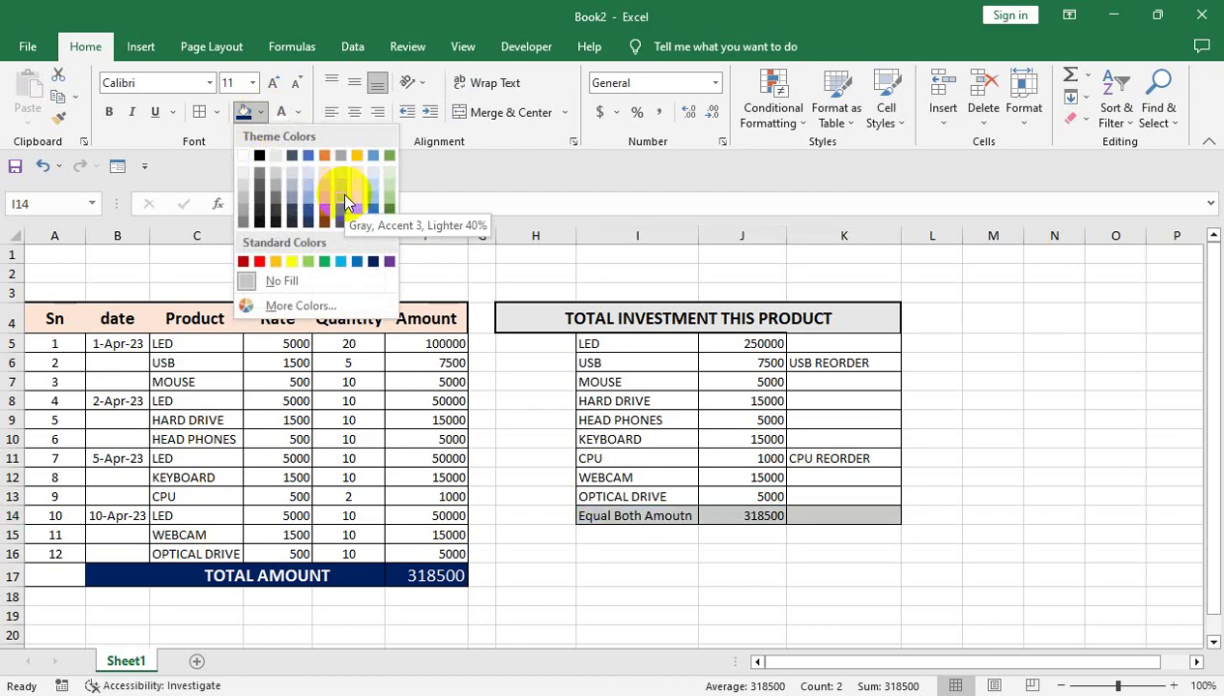
{"action": "left_click", "coordinate": [344, 198]}
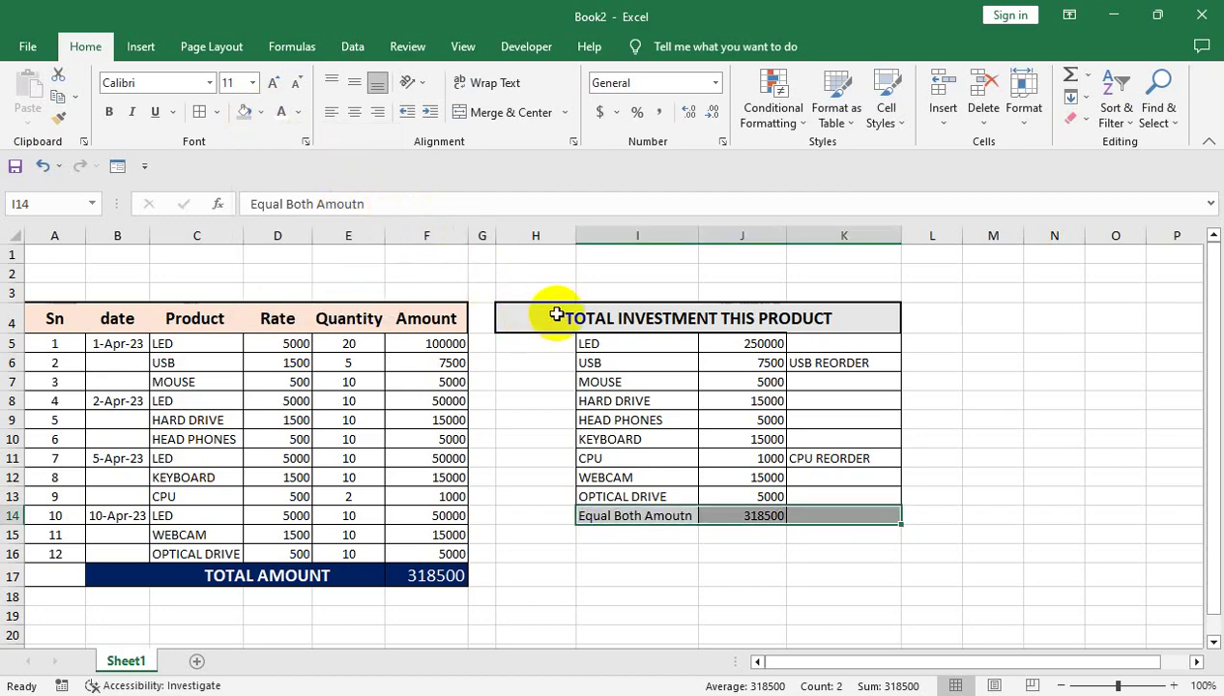